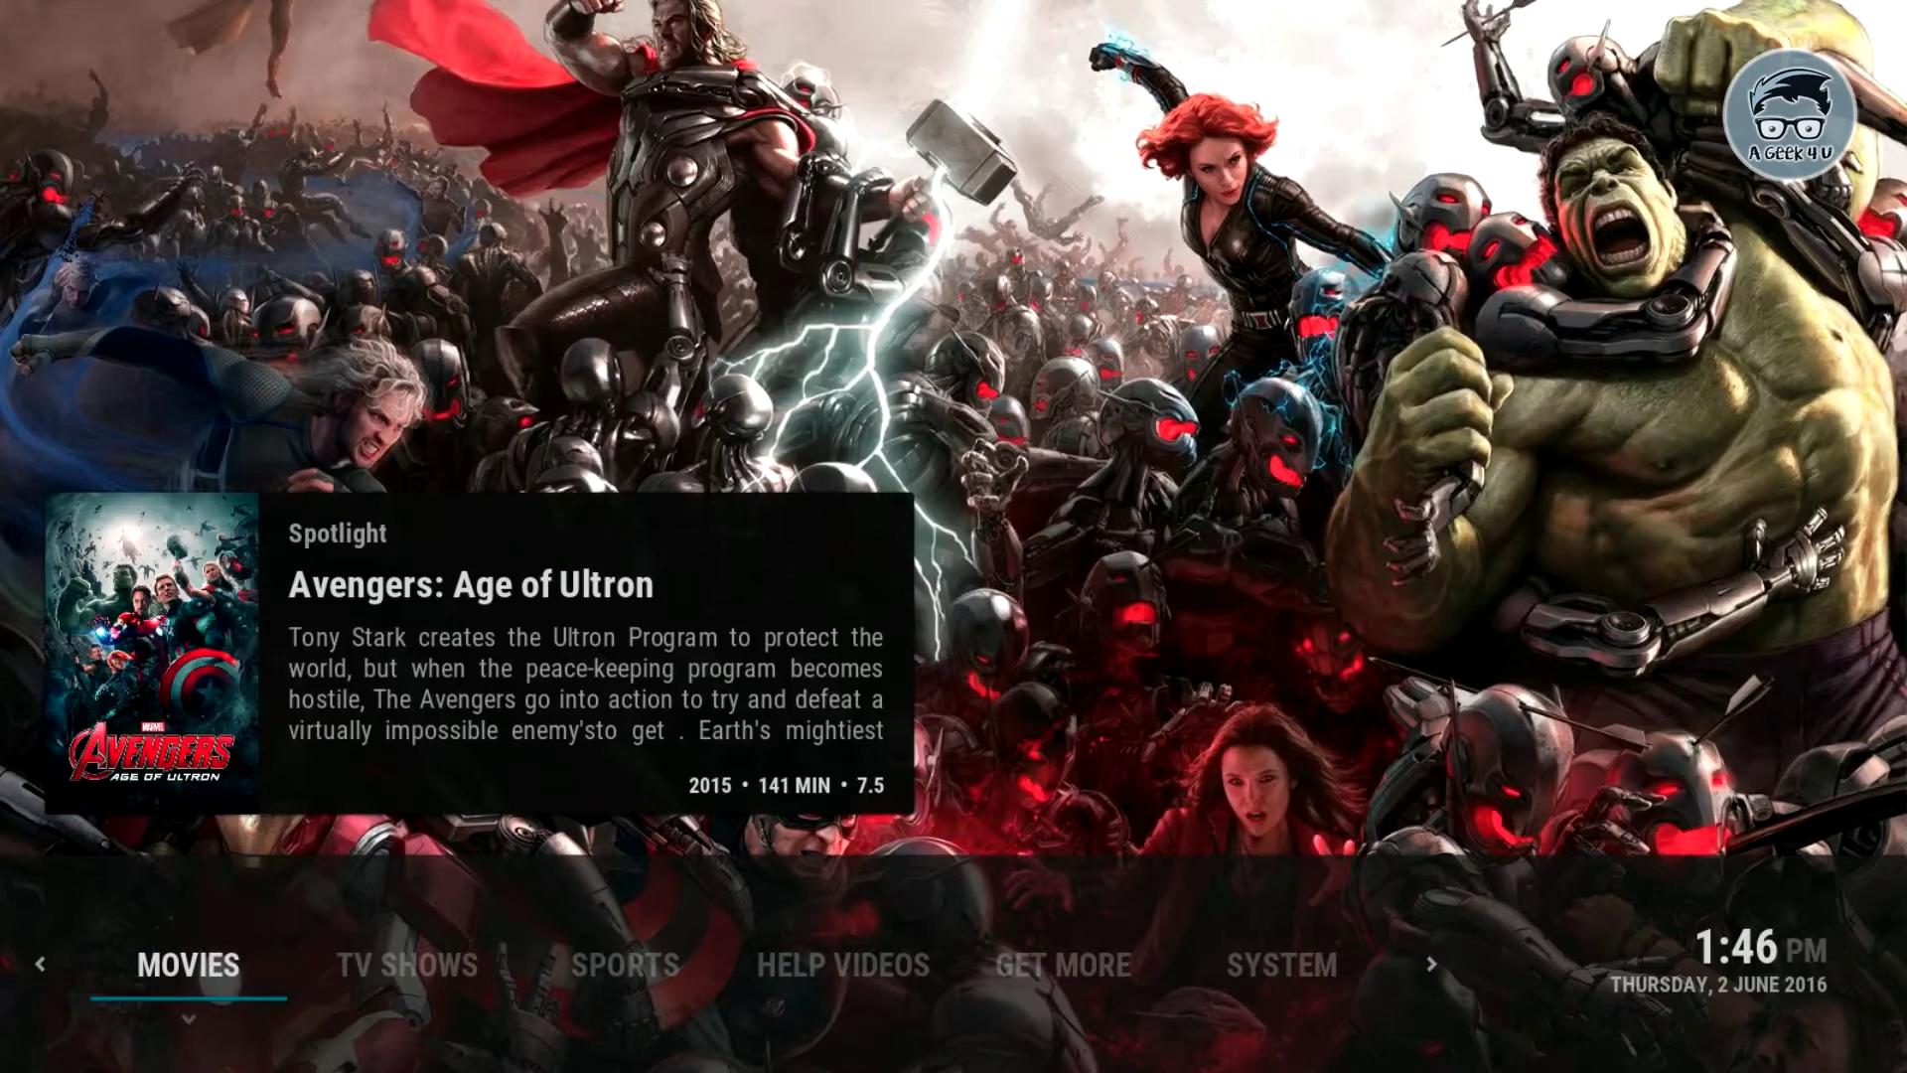
Shift the home menu focus from Movies over to the Get More section (build 1.1)
{"action": "key", "text": "Right"}
{"action": "key", "text": "Right"}
{"action": "key", "text": "Right"}
{"action": "key", "text": "Right"}
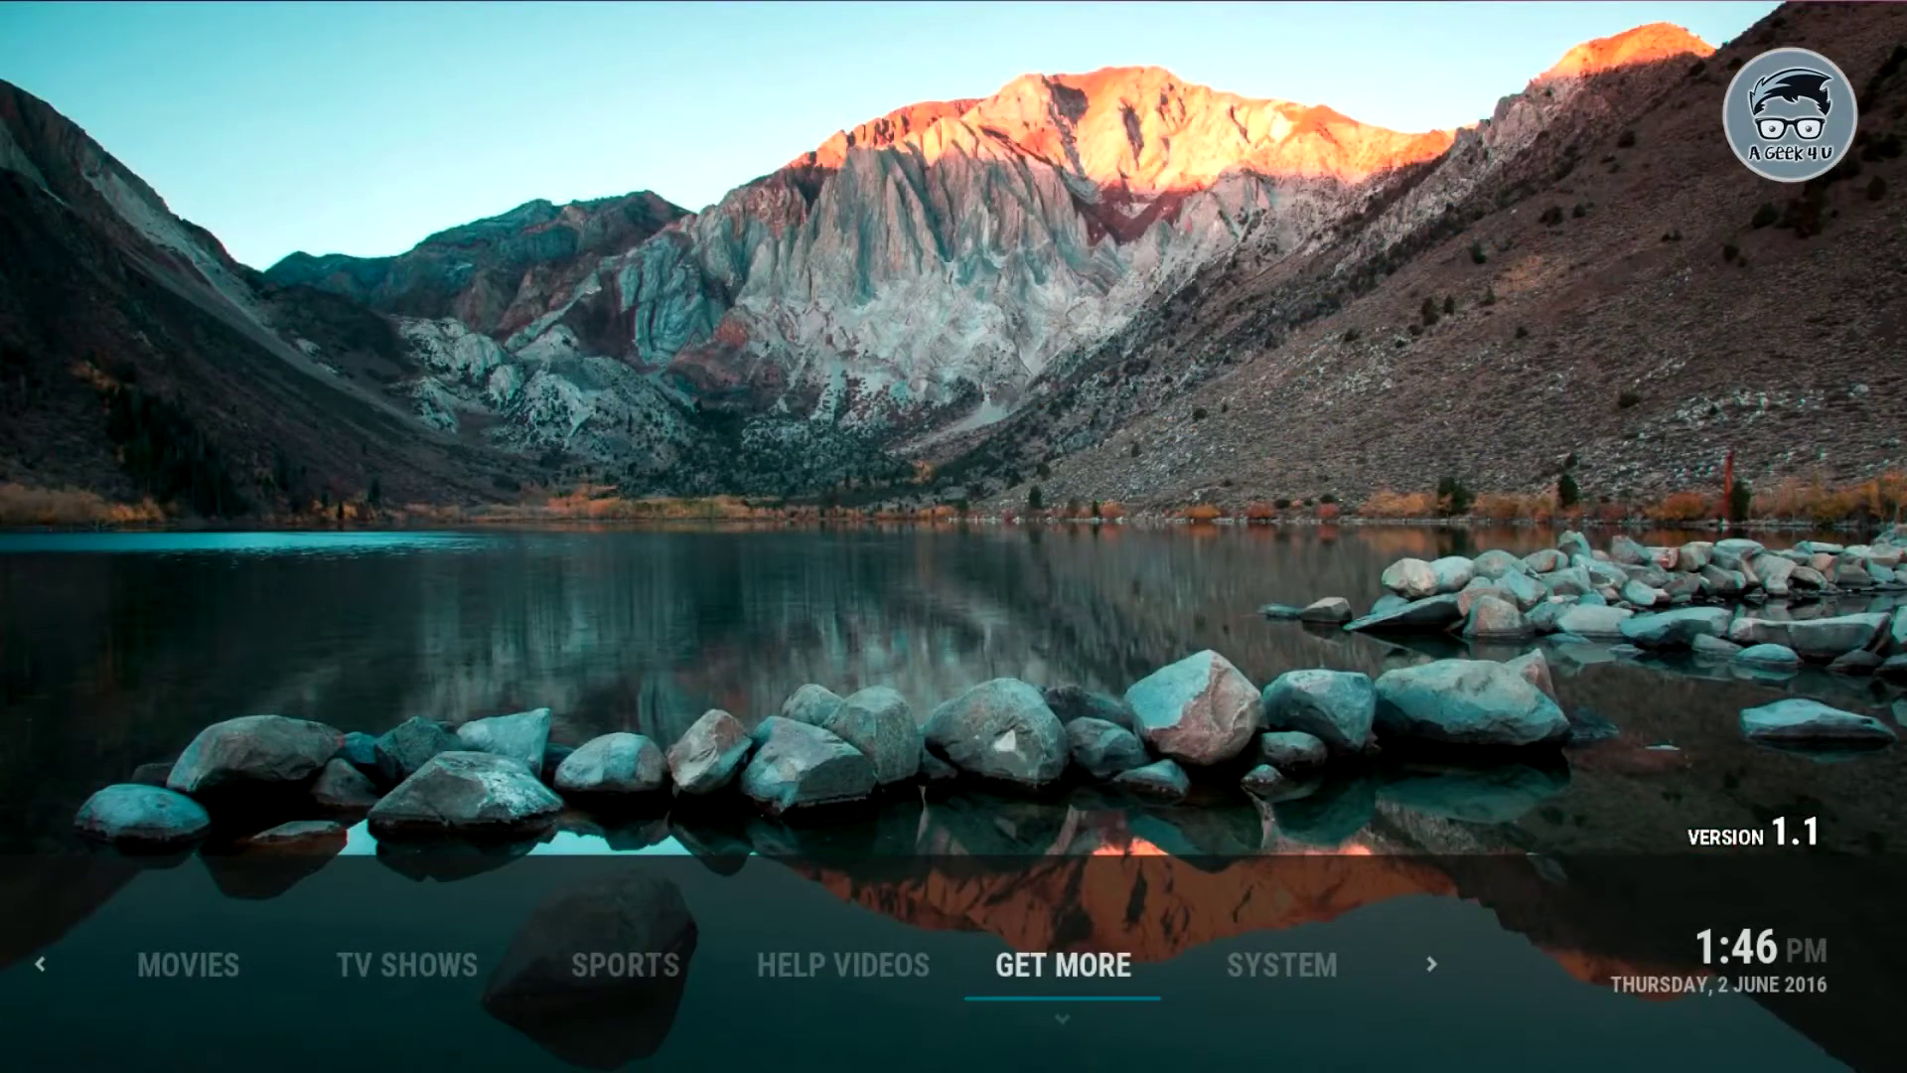
{"action": "key", "text": "Down"}
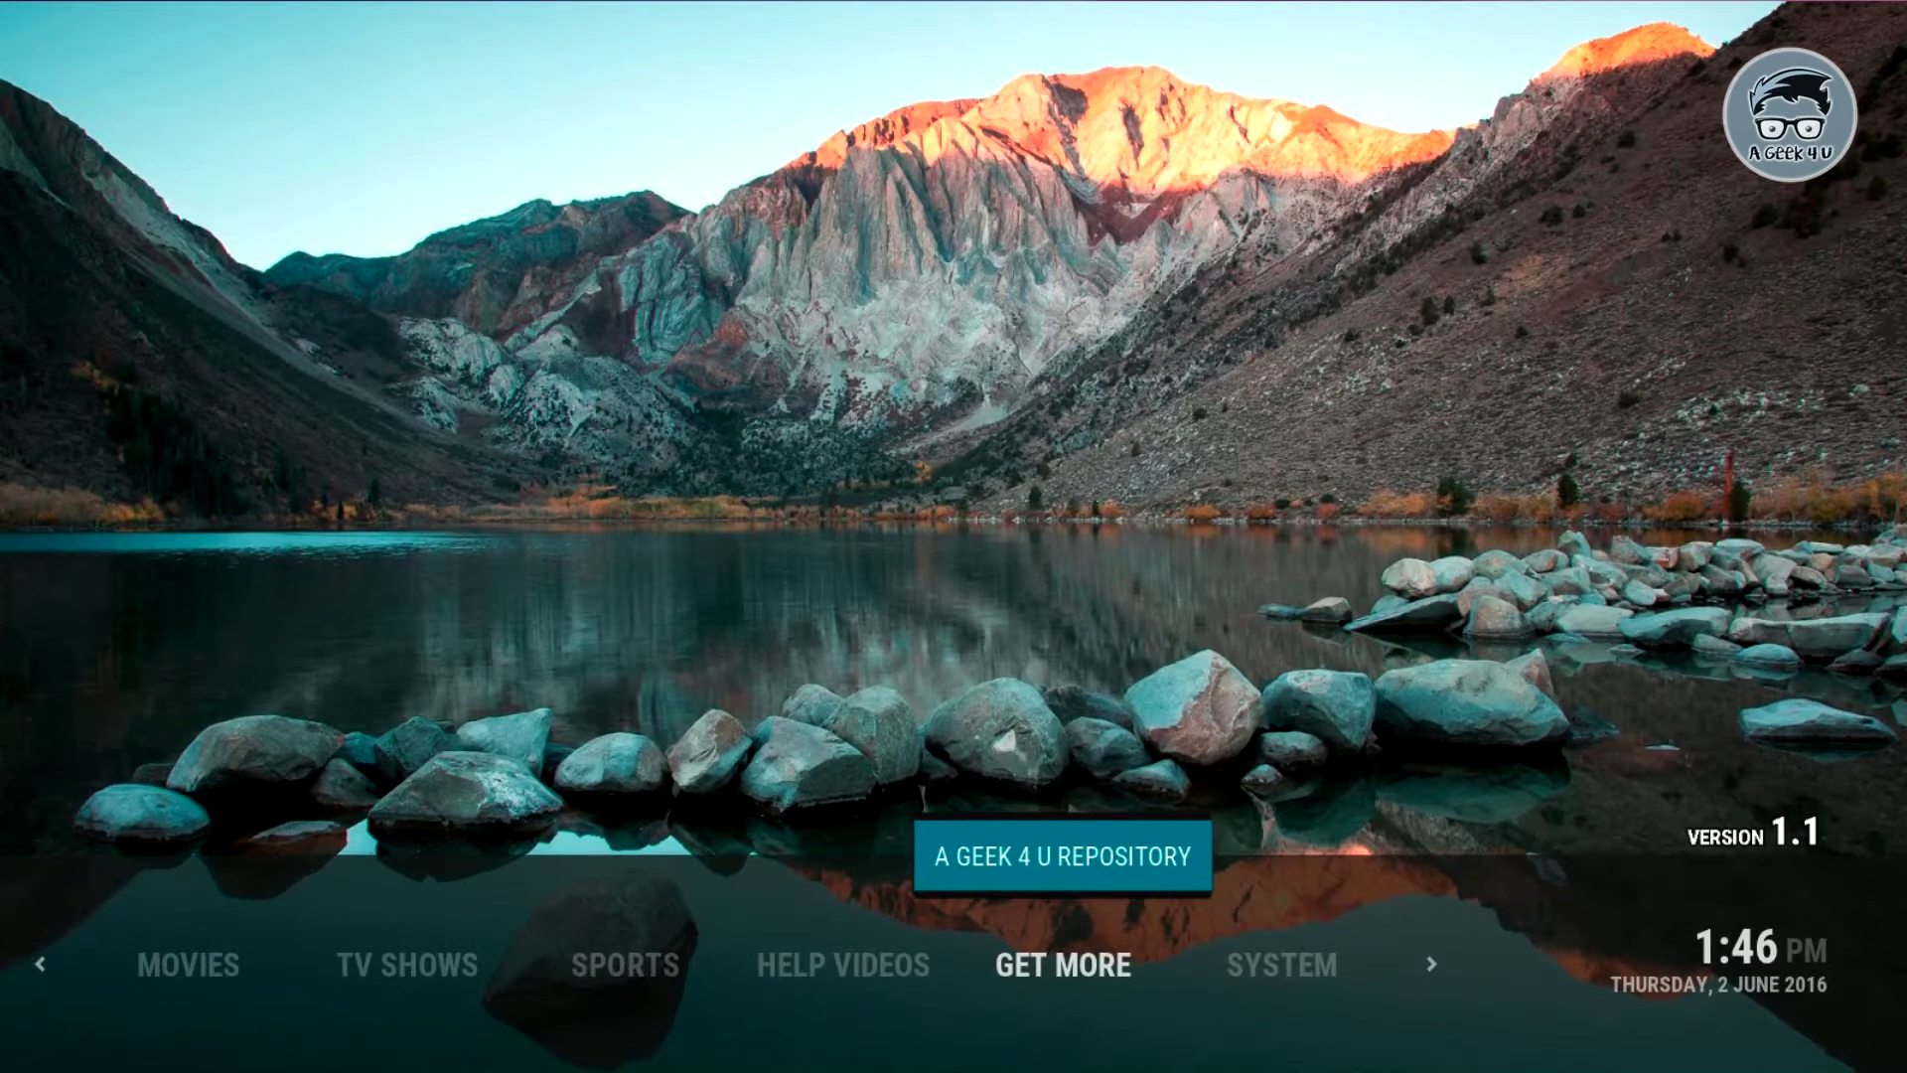
{"action": "key", "text": "Return"}
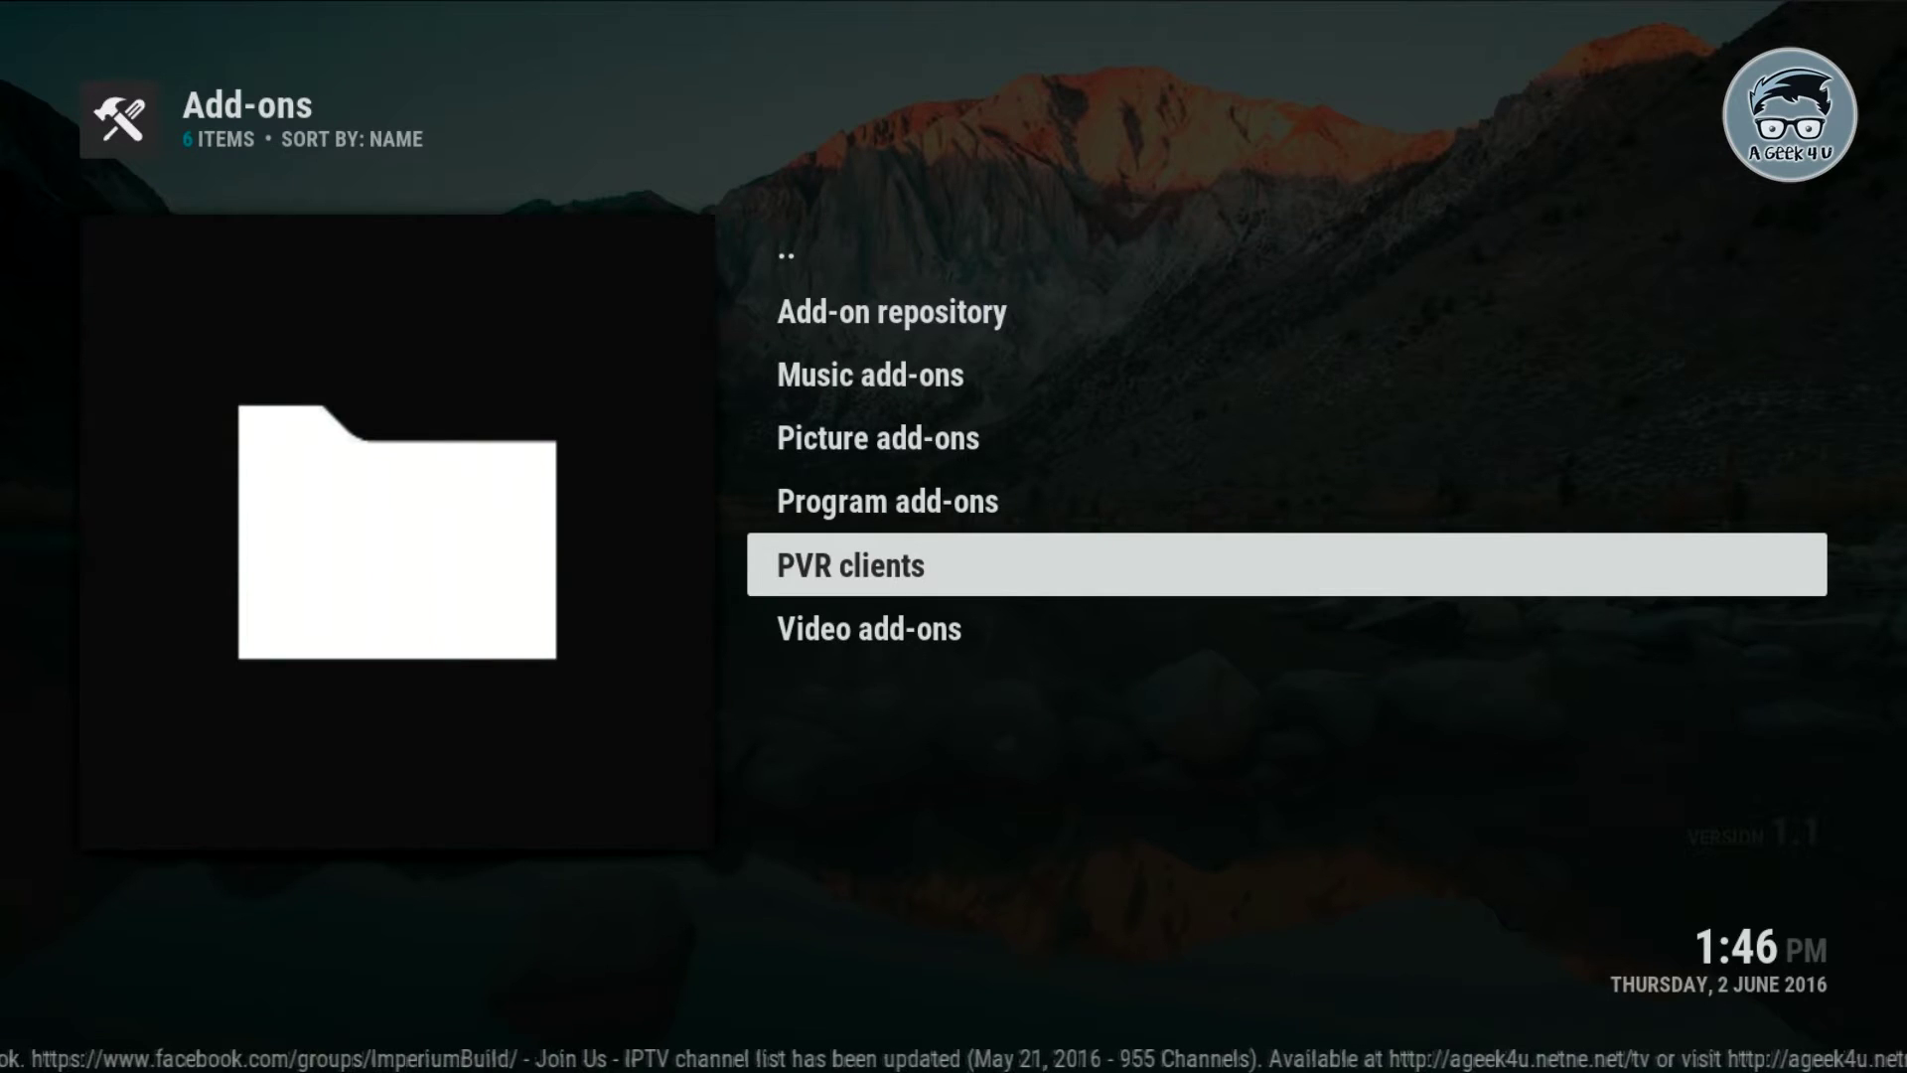
{"action": "key", "text": "Return"}
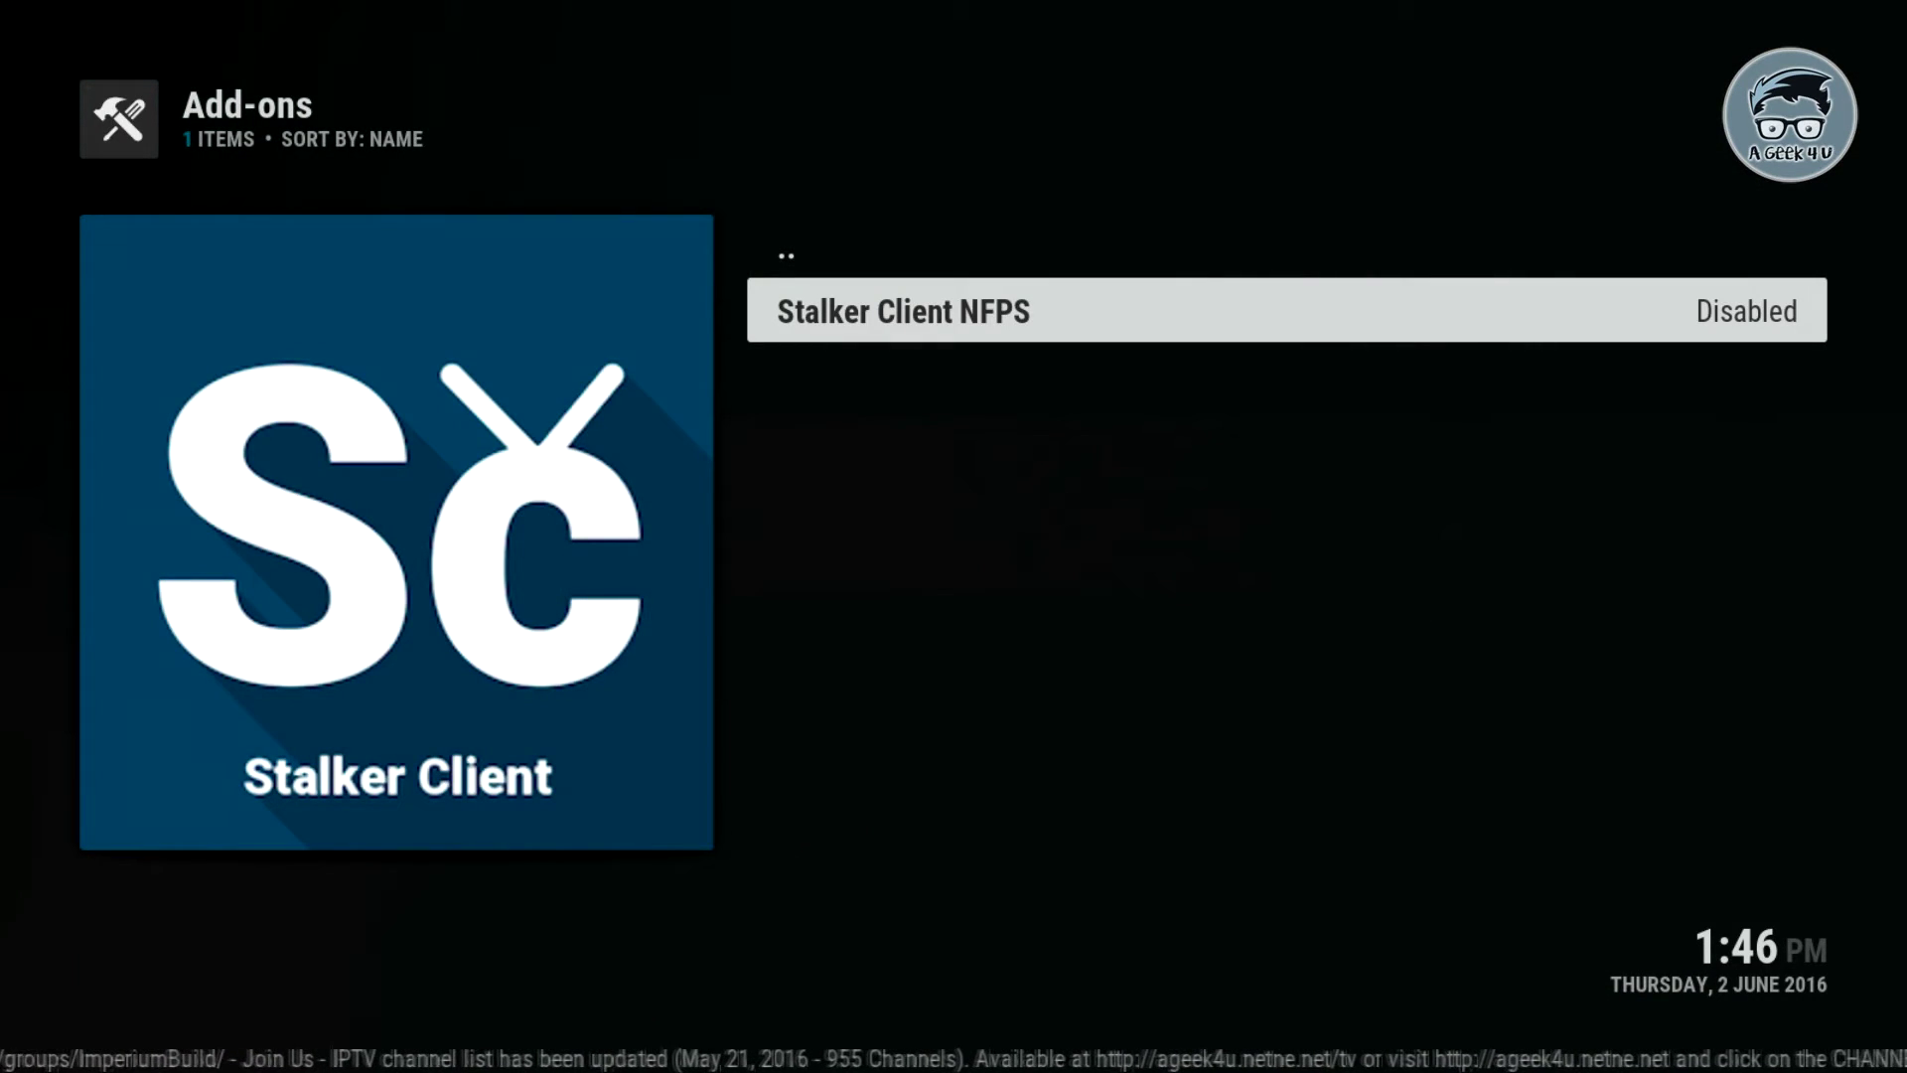
{"action": "key", "text": "Return"}
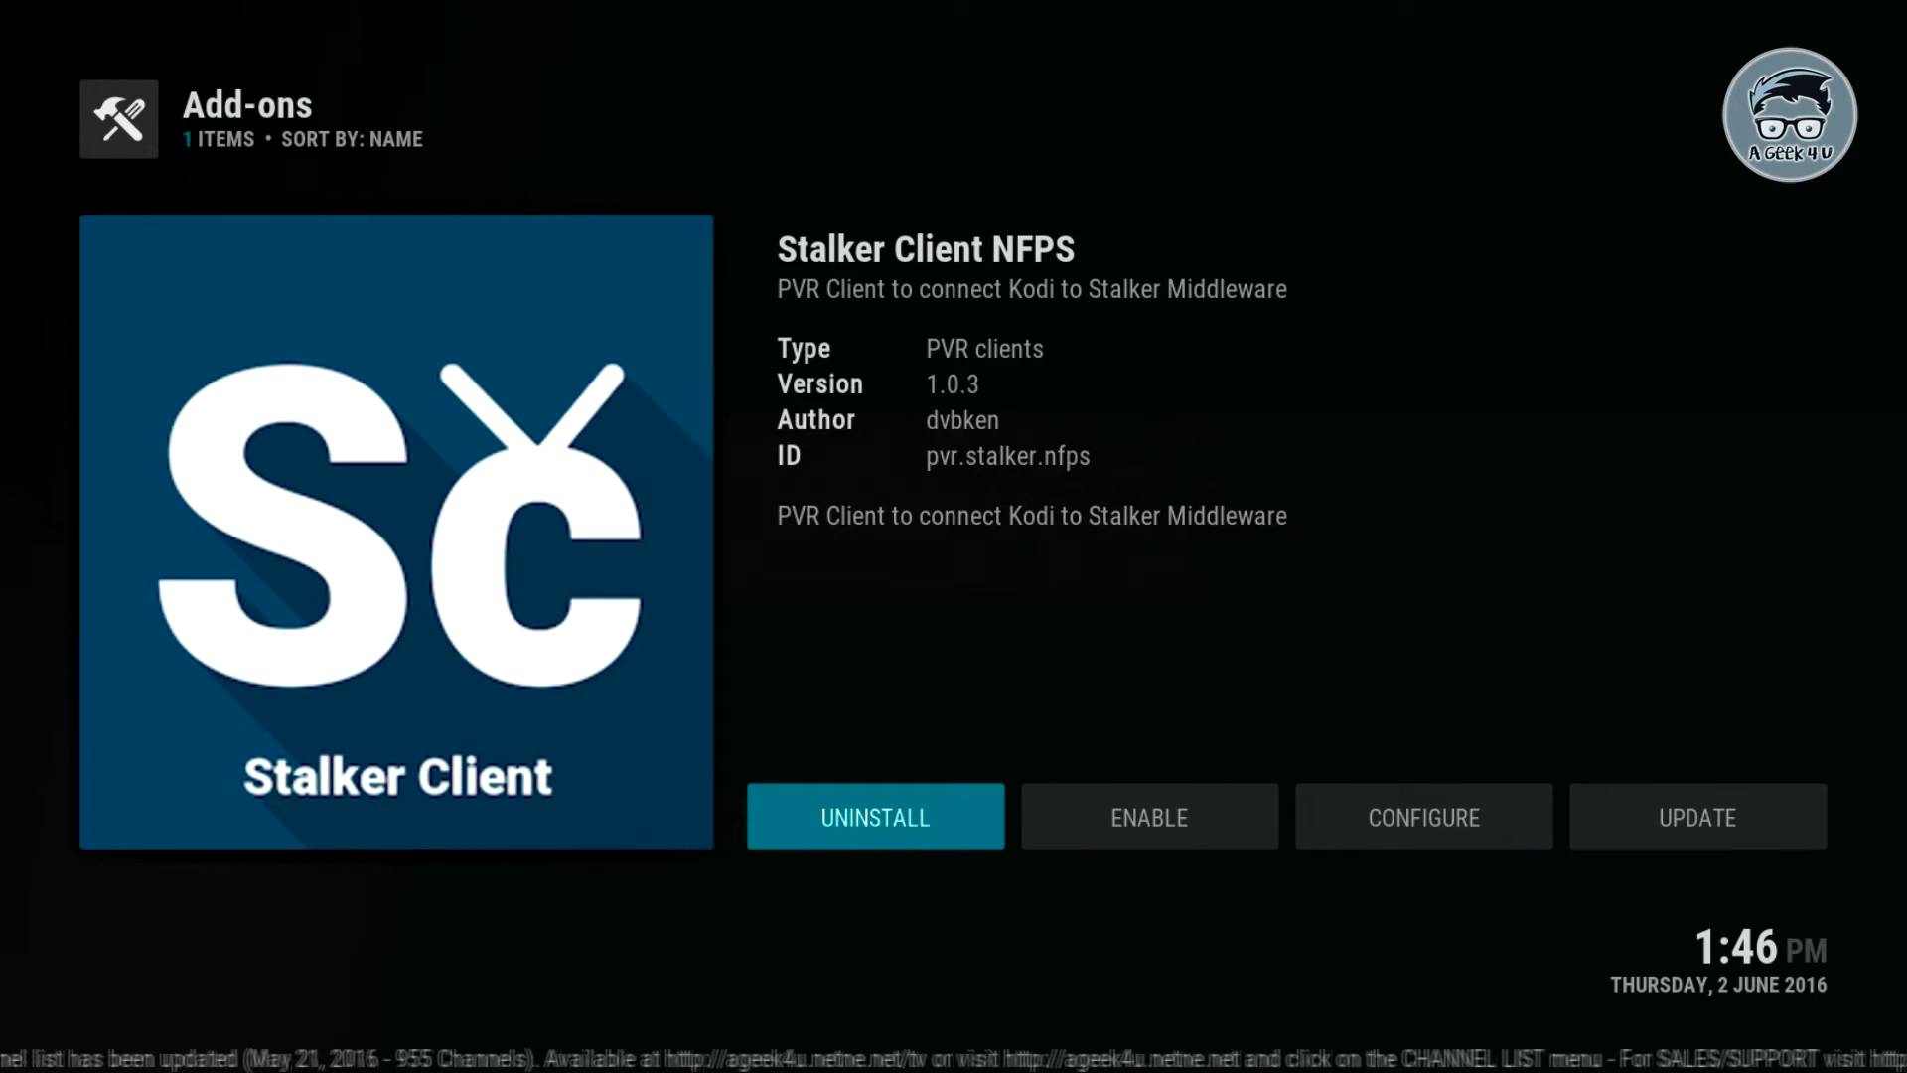
{"action": "key", "text": "BackSpace"}
{"action": "key", "text": "BackSpace"}
{"action": "key", "text": "BackSpace"}
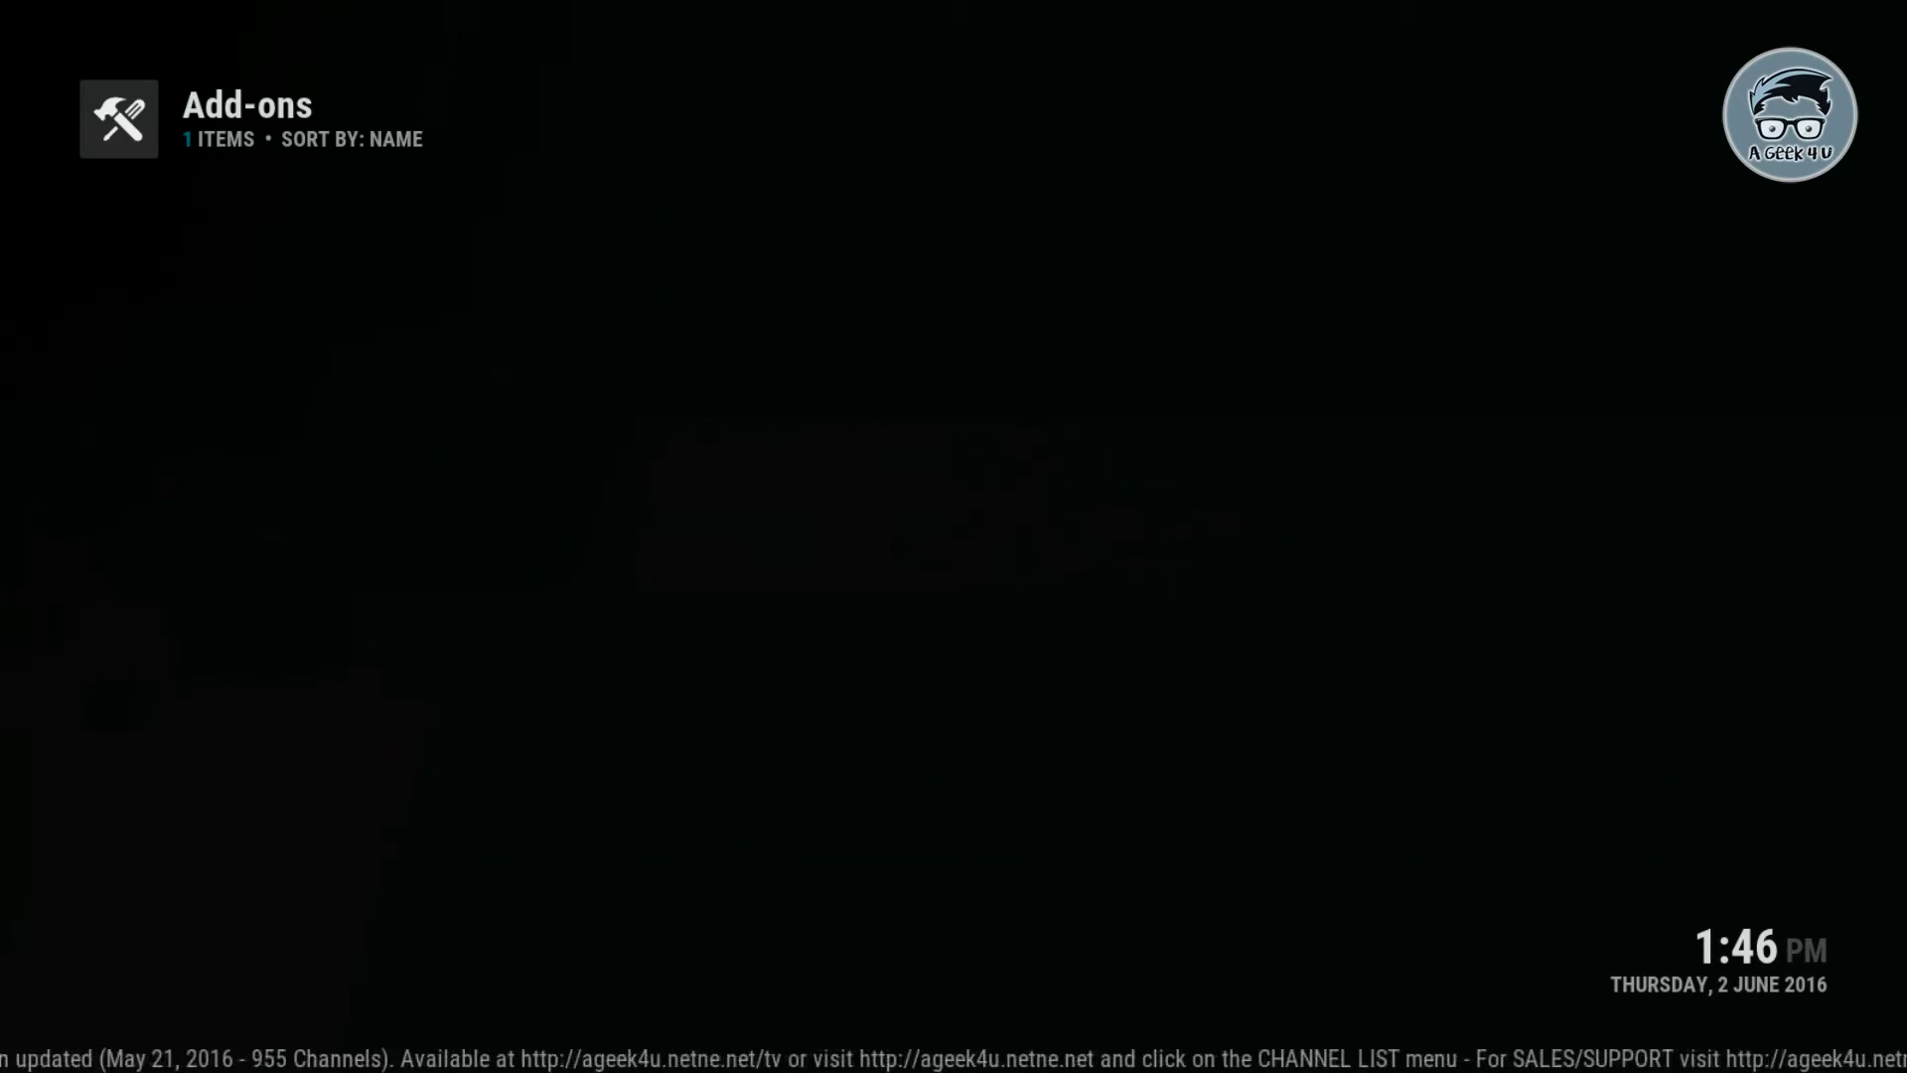
{"action": "key", "text": "BackSpace"}
{"action": "key", "text": "BackSpace"}
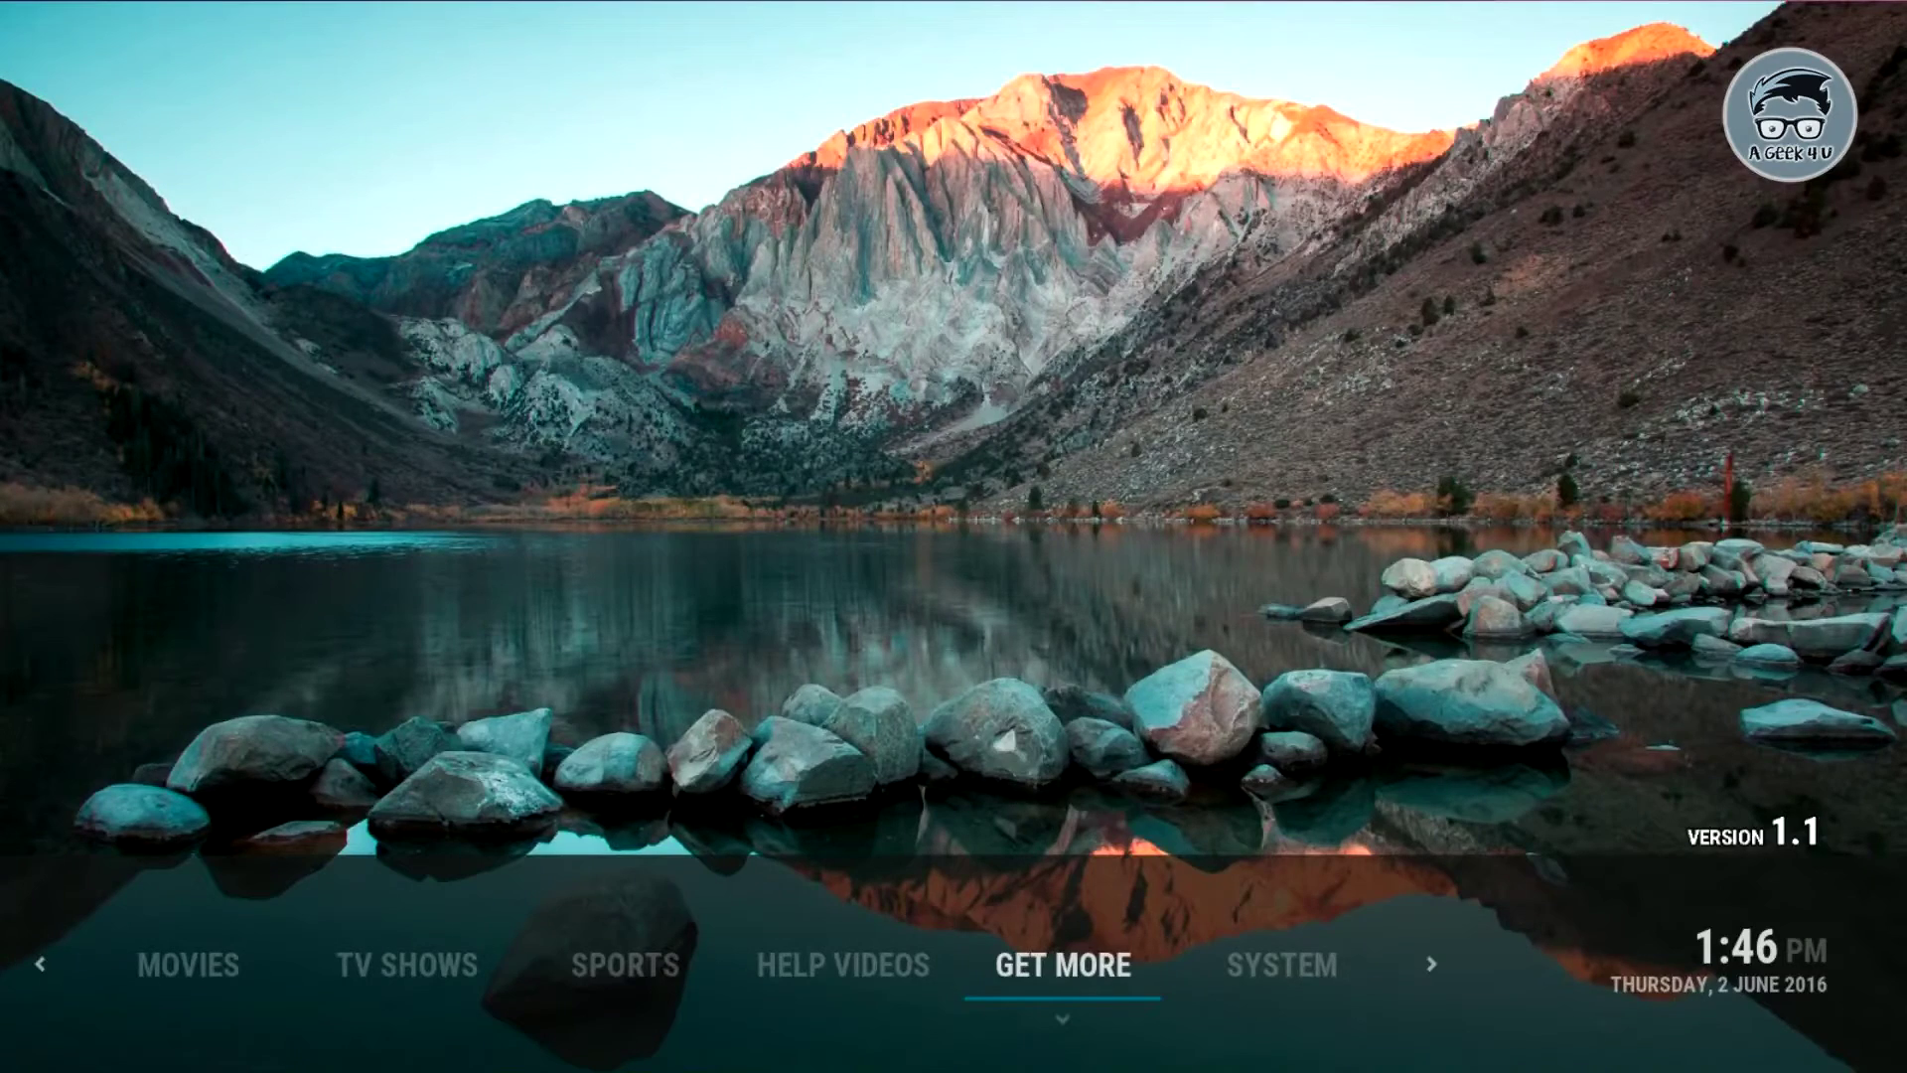
Tick Enabled under System > Settings > PVR service > General to switch on Live TV
{"action": "key", "text": "Right"}
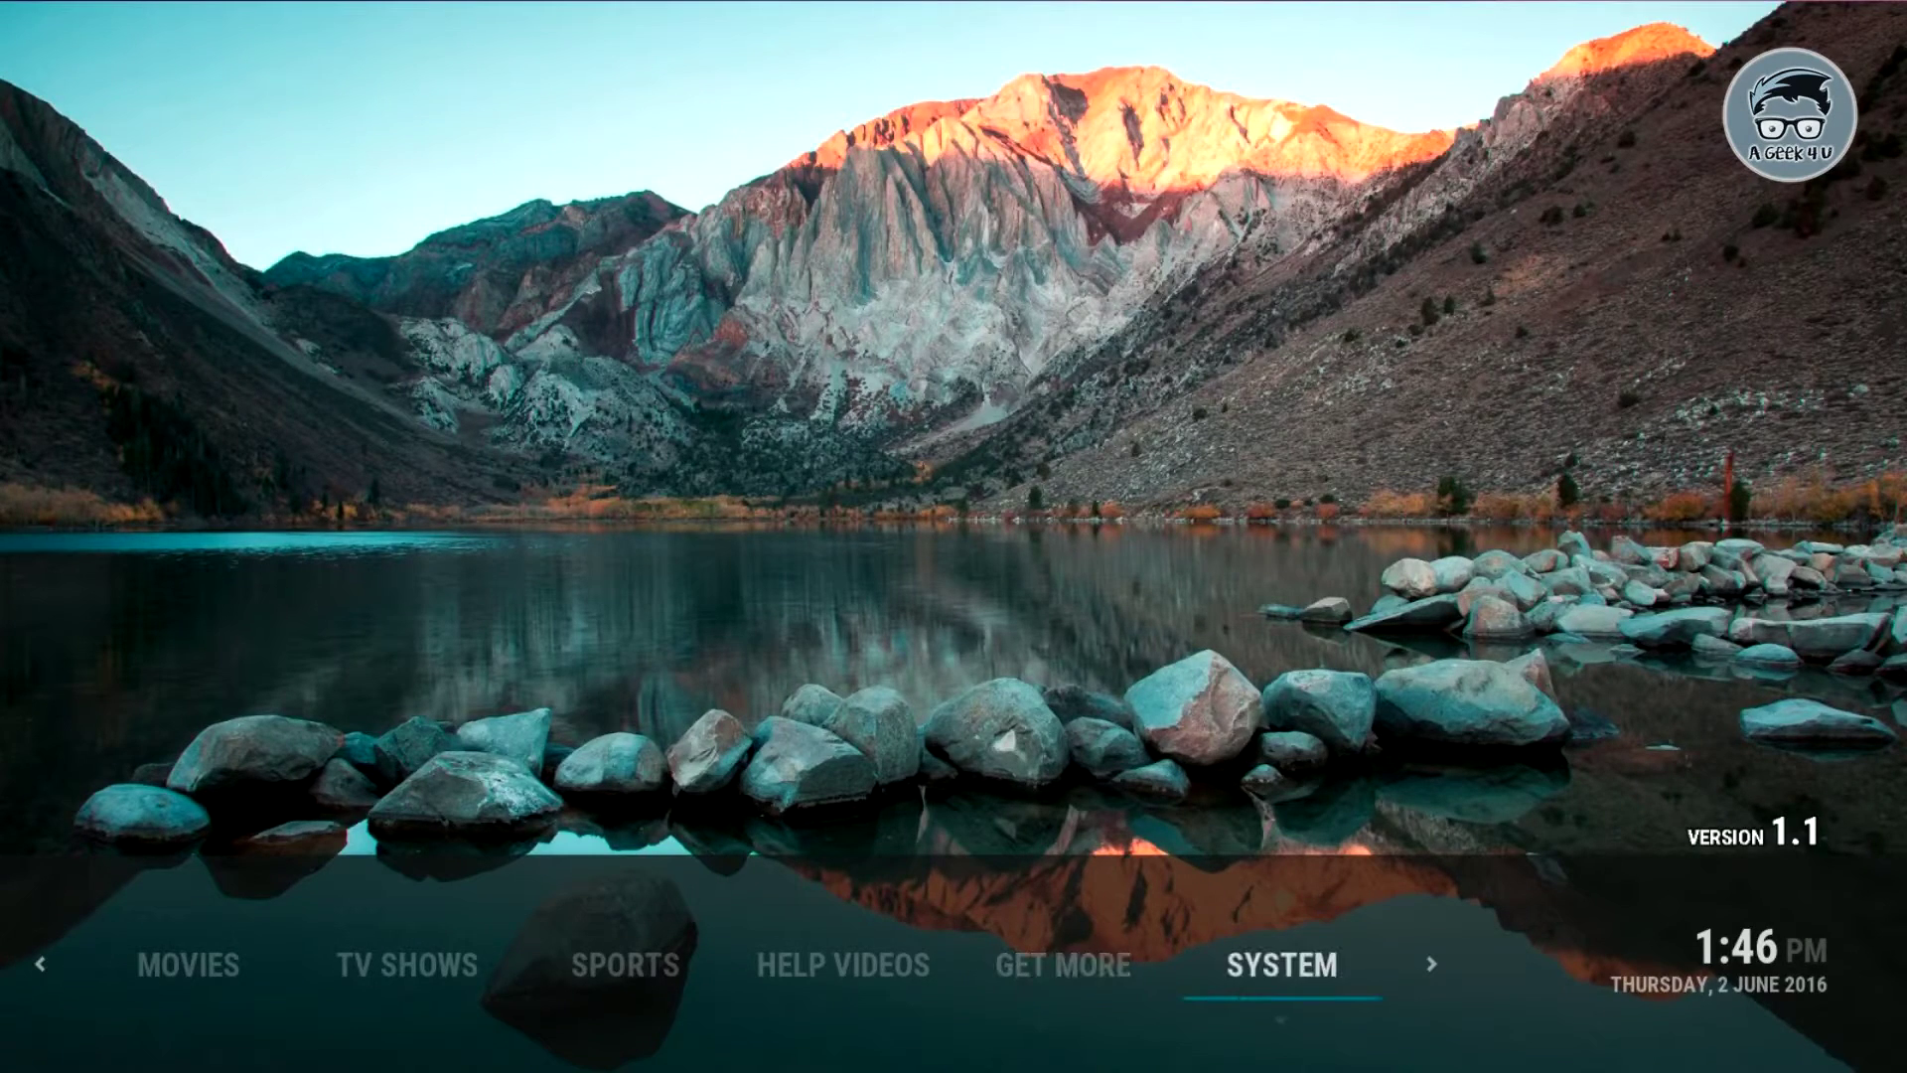
{"action": "key", "text": "Return"}
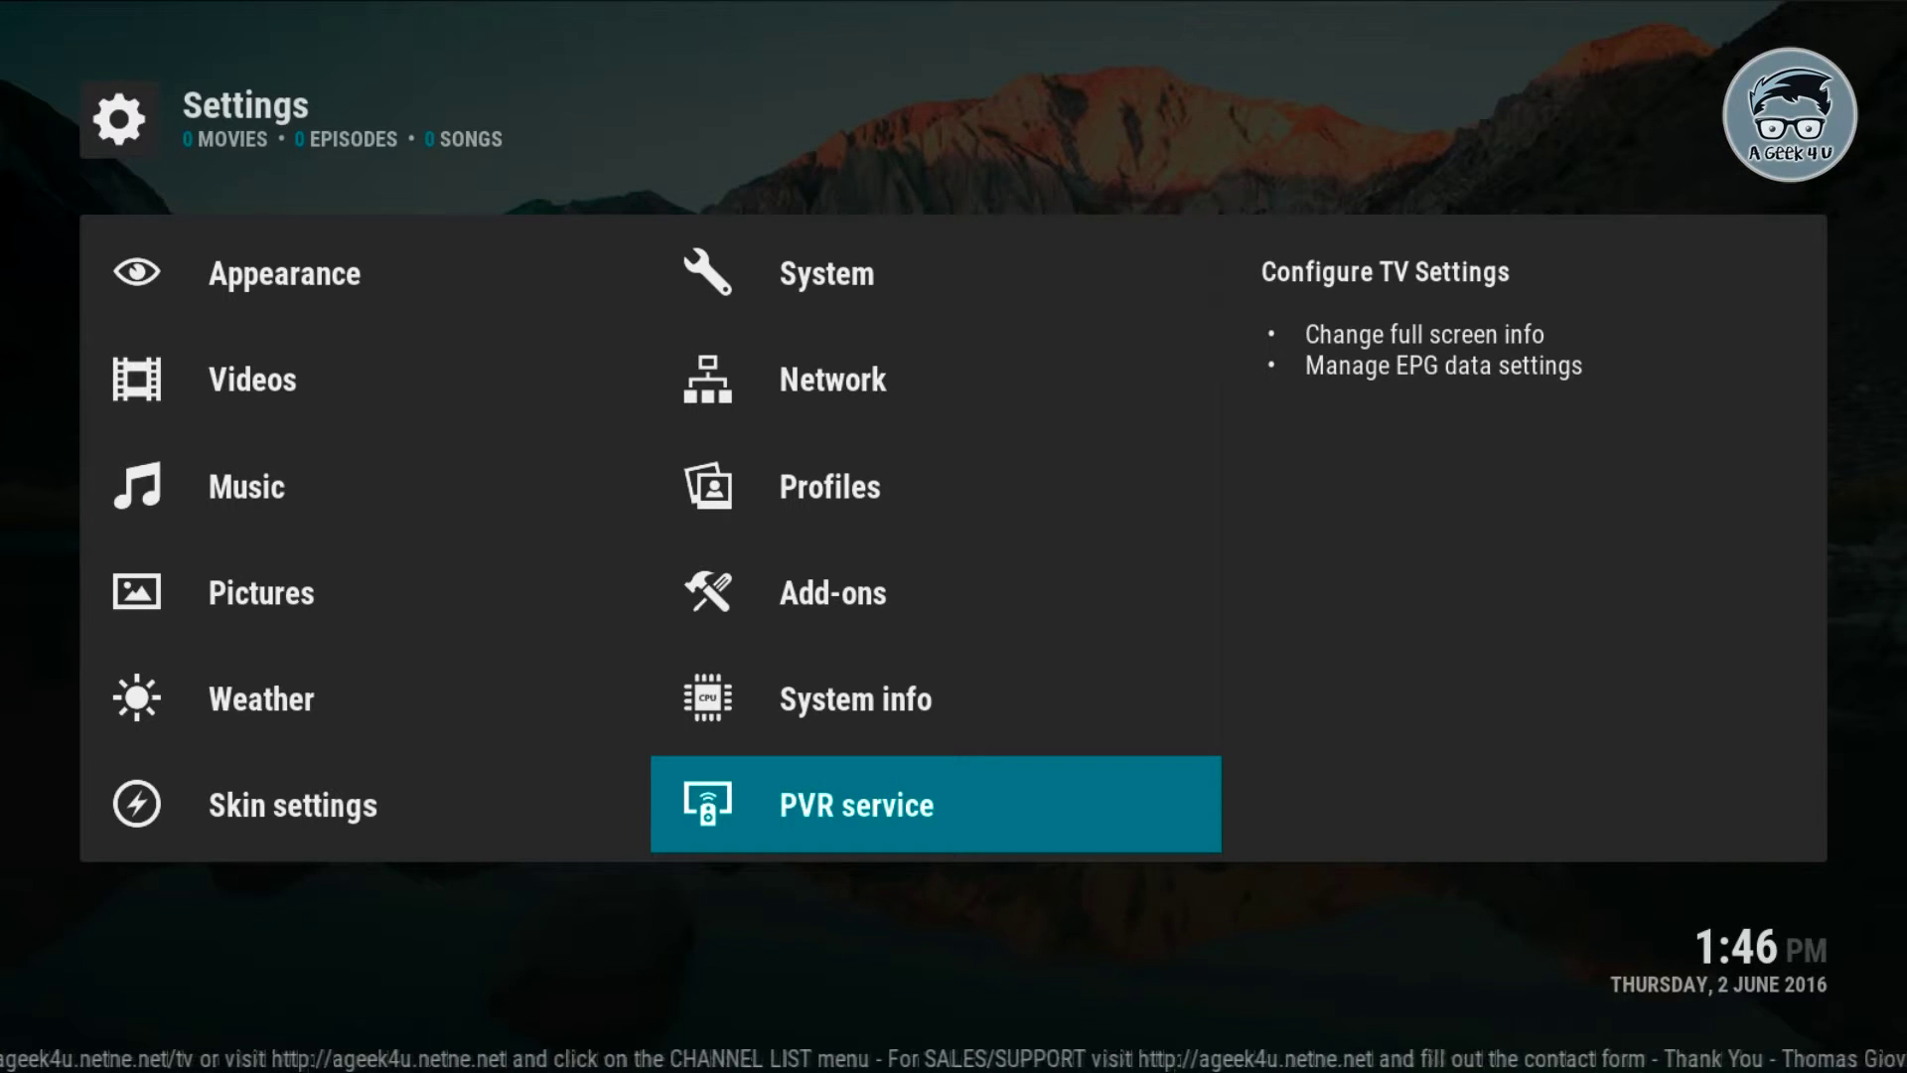
{"action": "key", "text": "Return"}
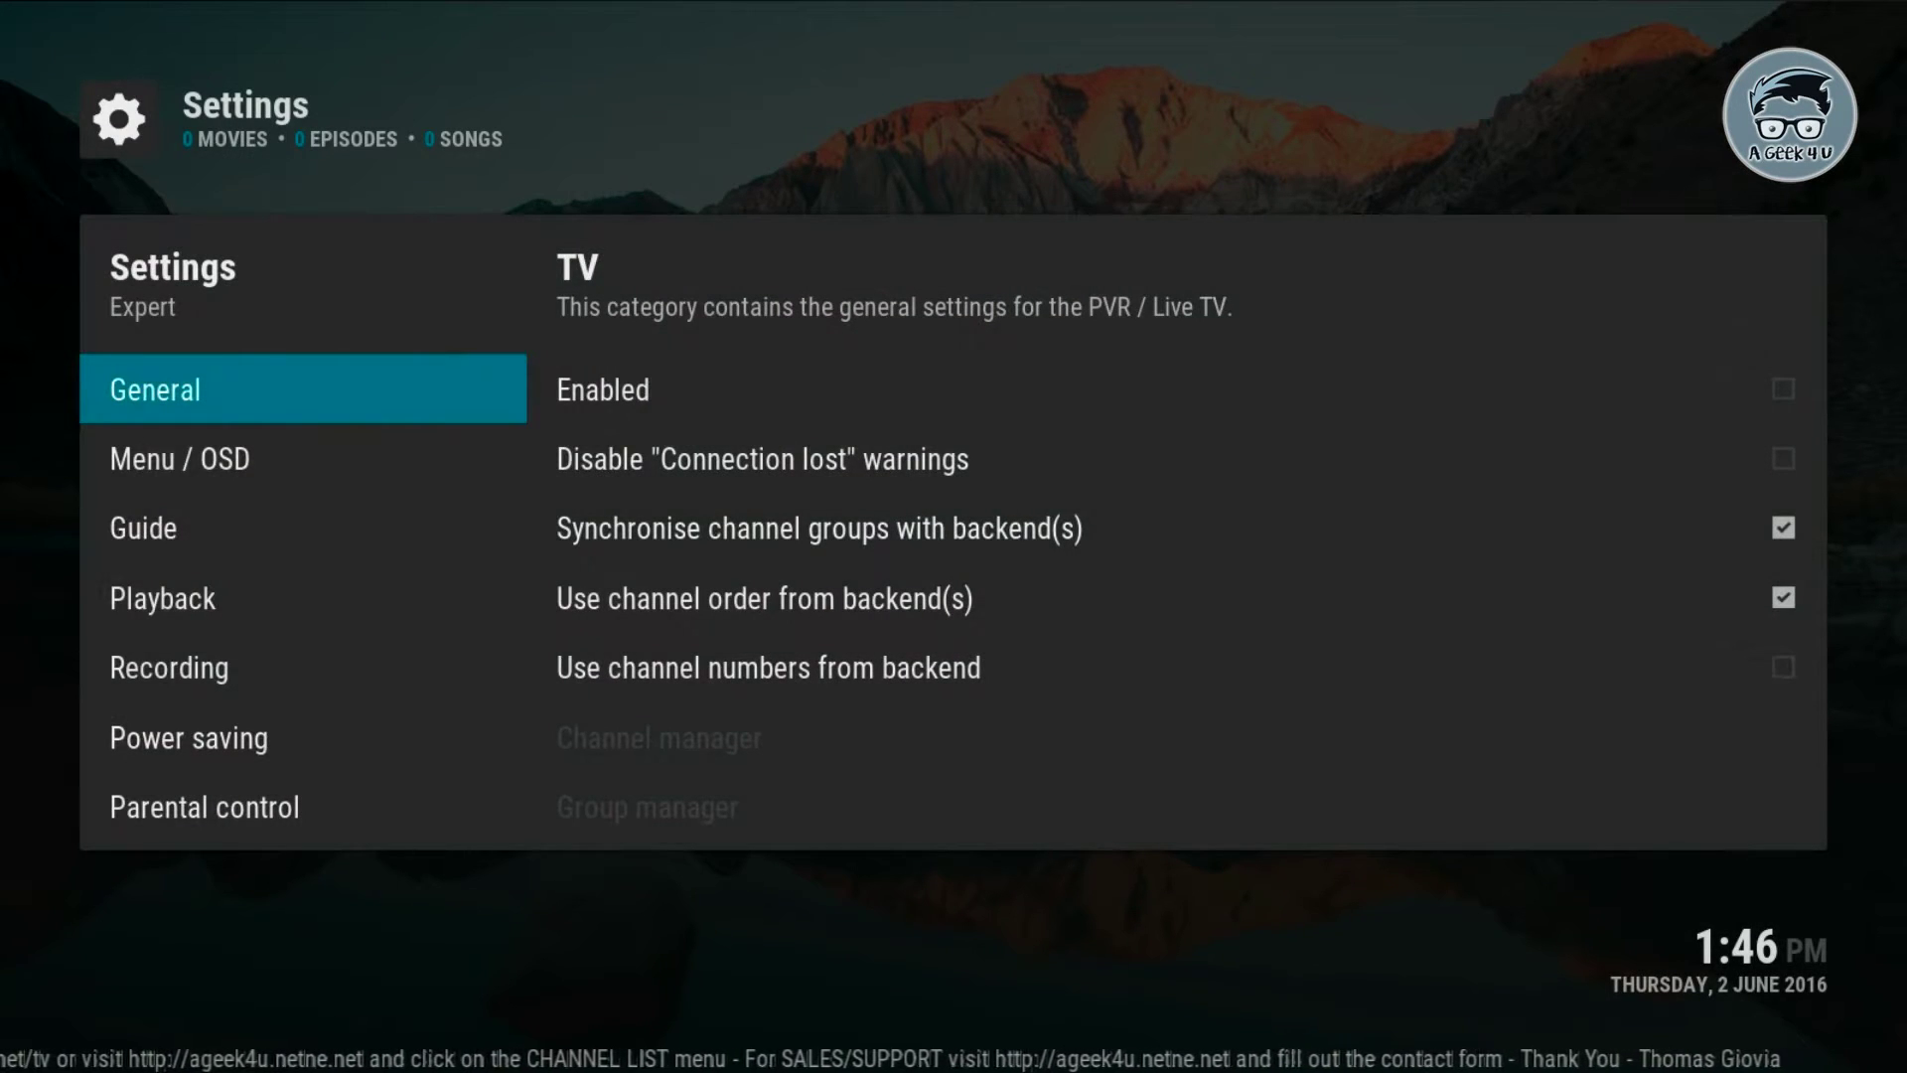
{"action": "key", "text": "Right"}
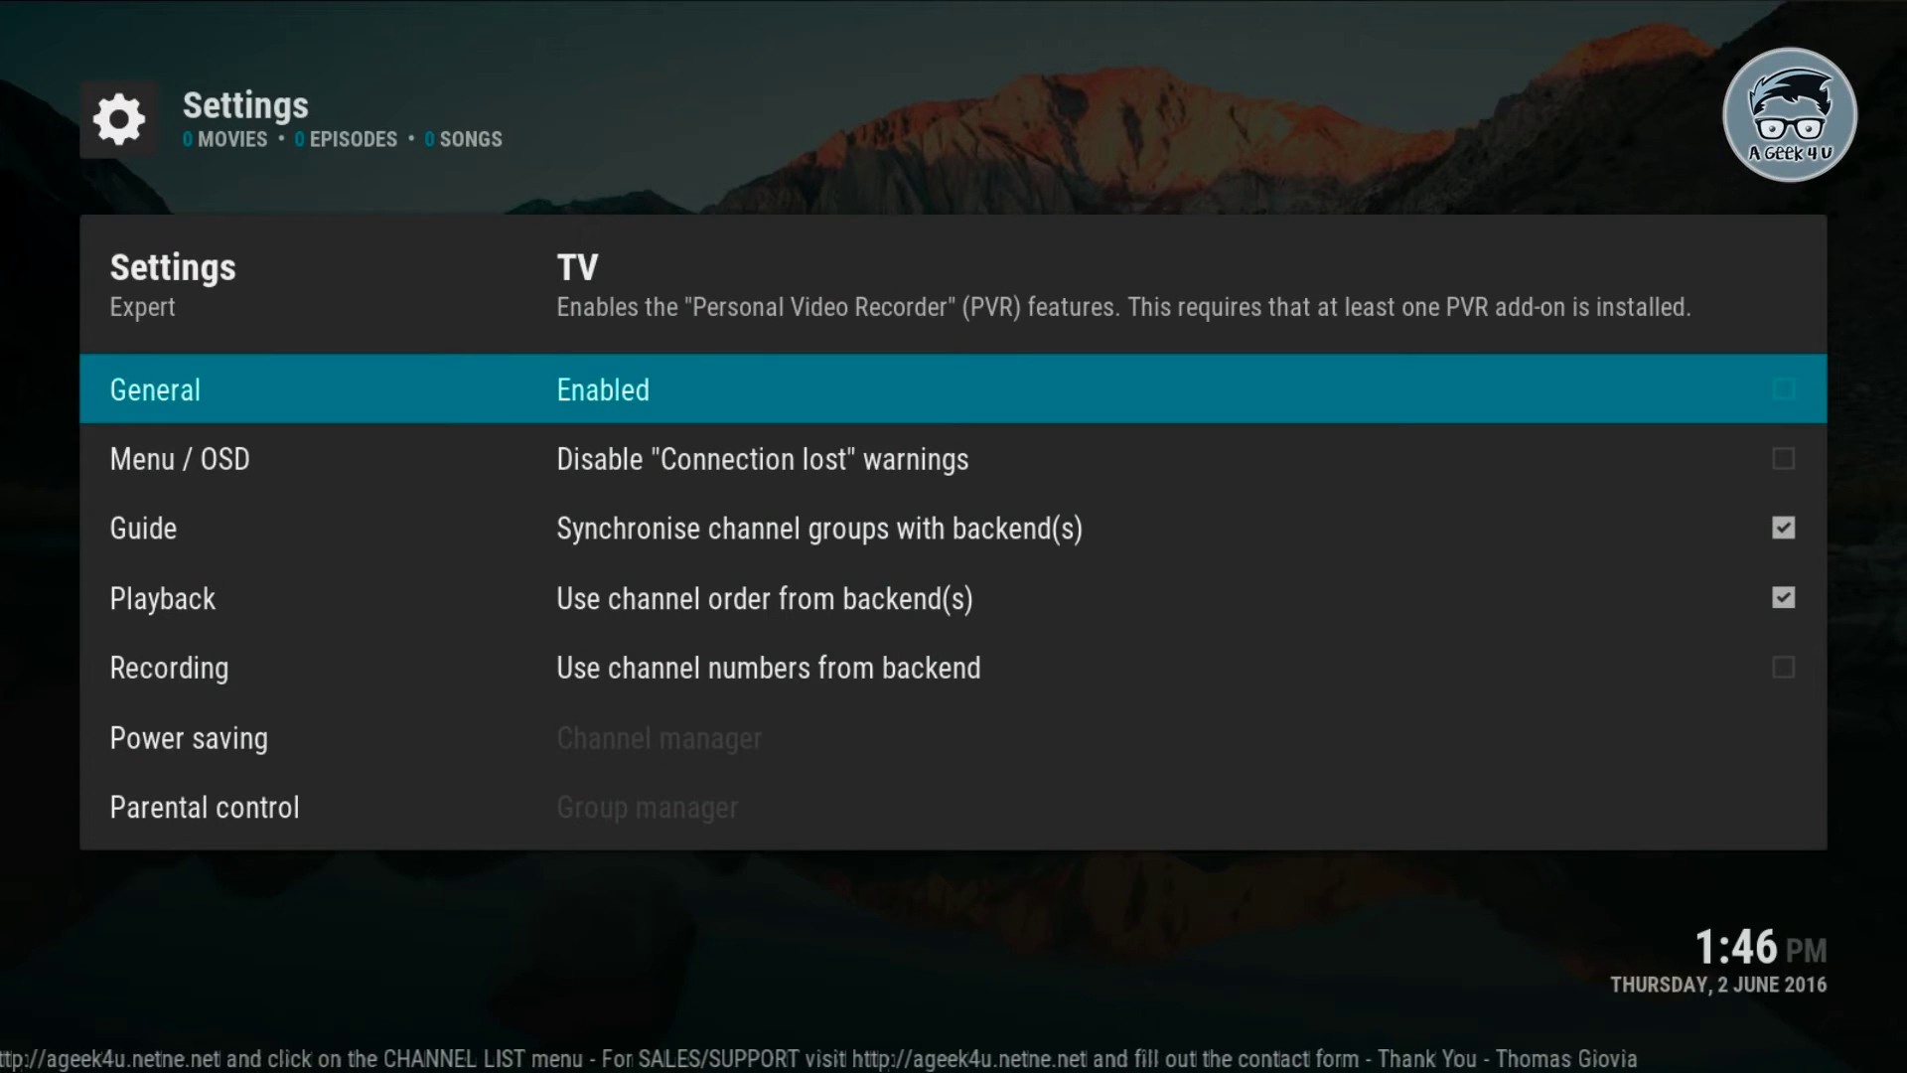
{"action": "key", "text": "Return"}
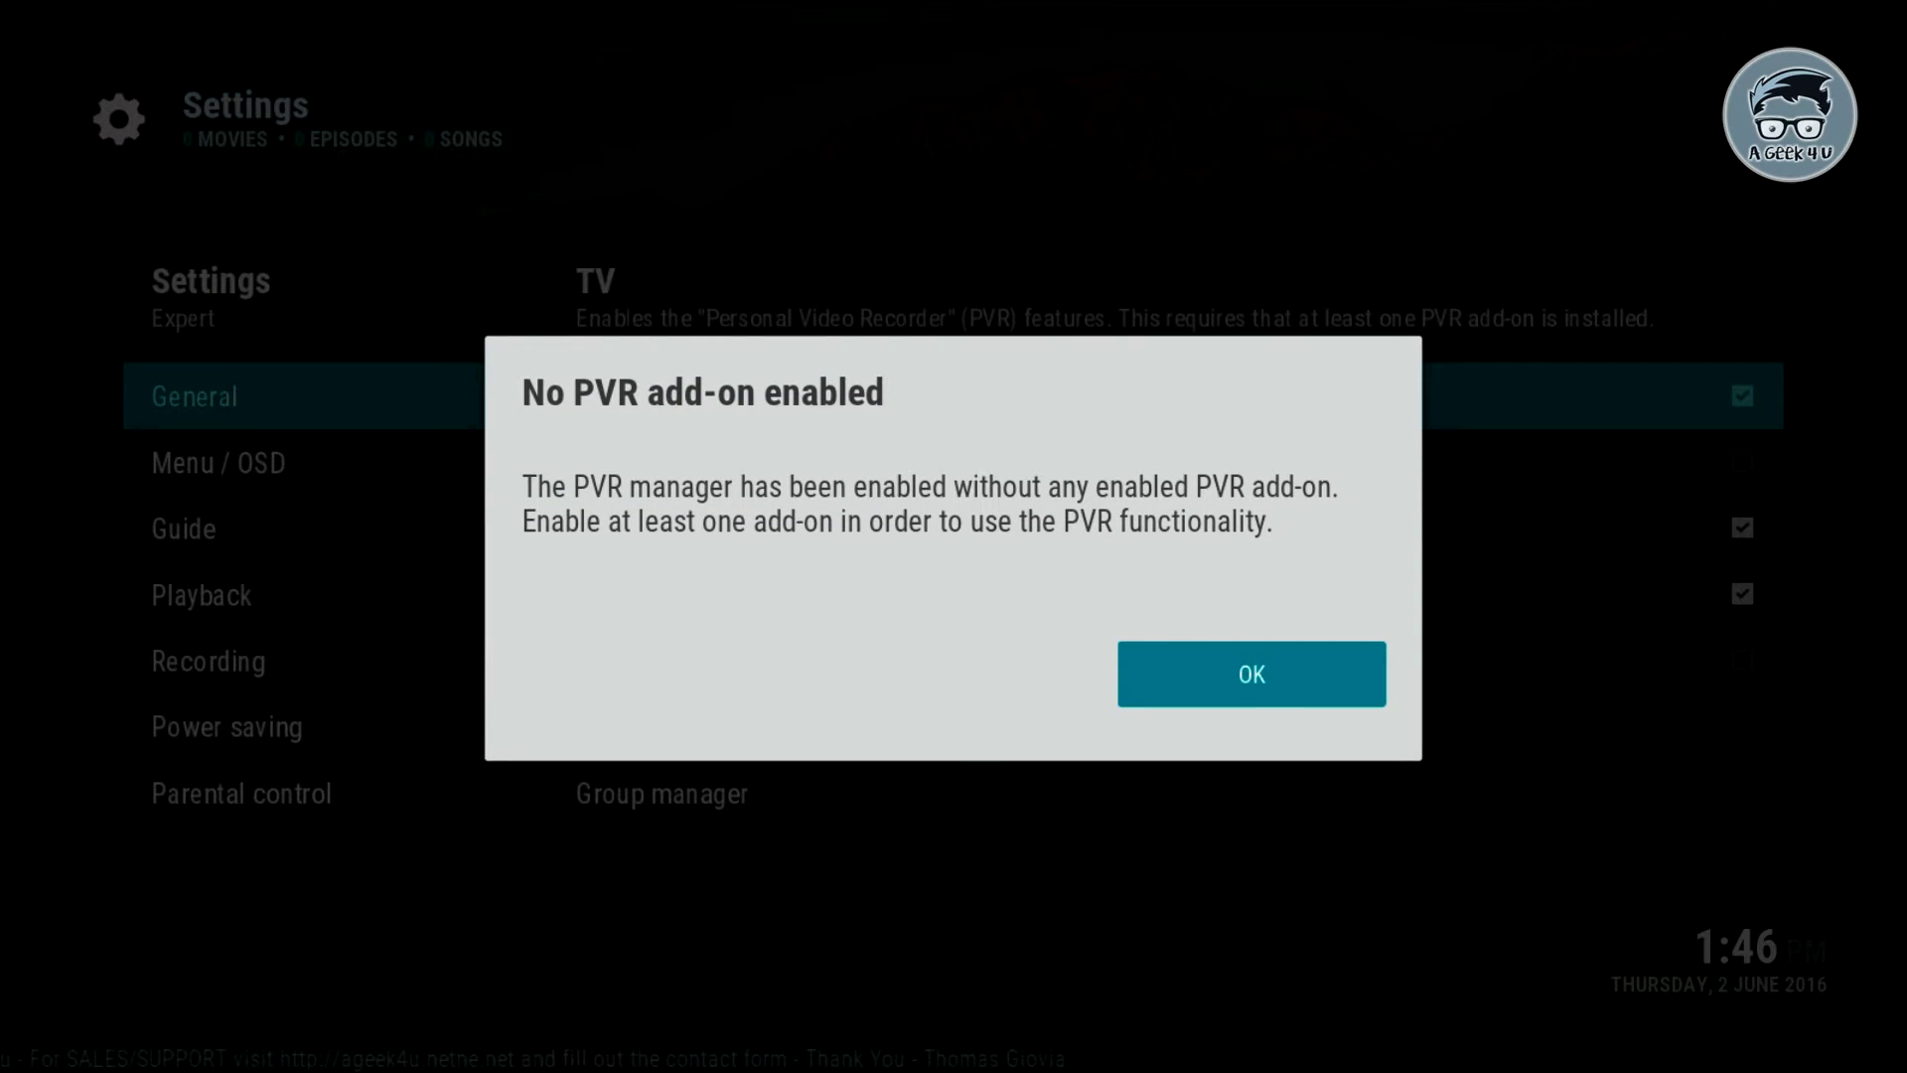
Dismiss the no-PVR warning and choose Configure on Stalker Client NFPS in the PVR clients list
{"action": "key", "text": "Return"}
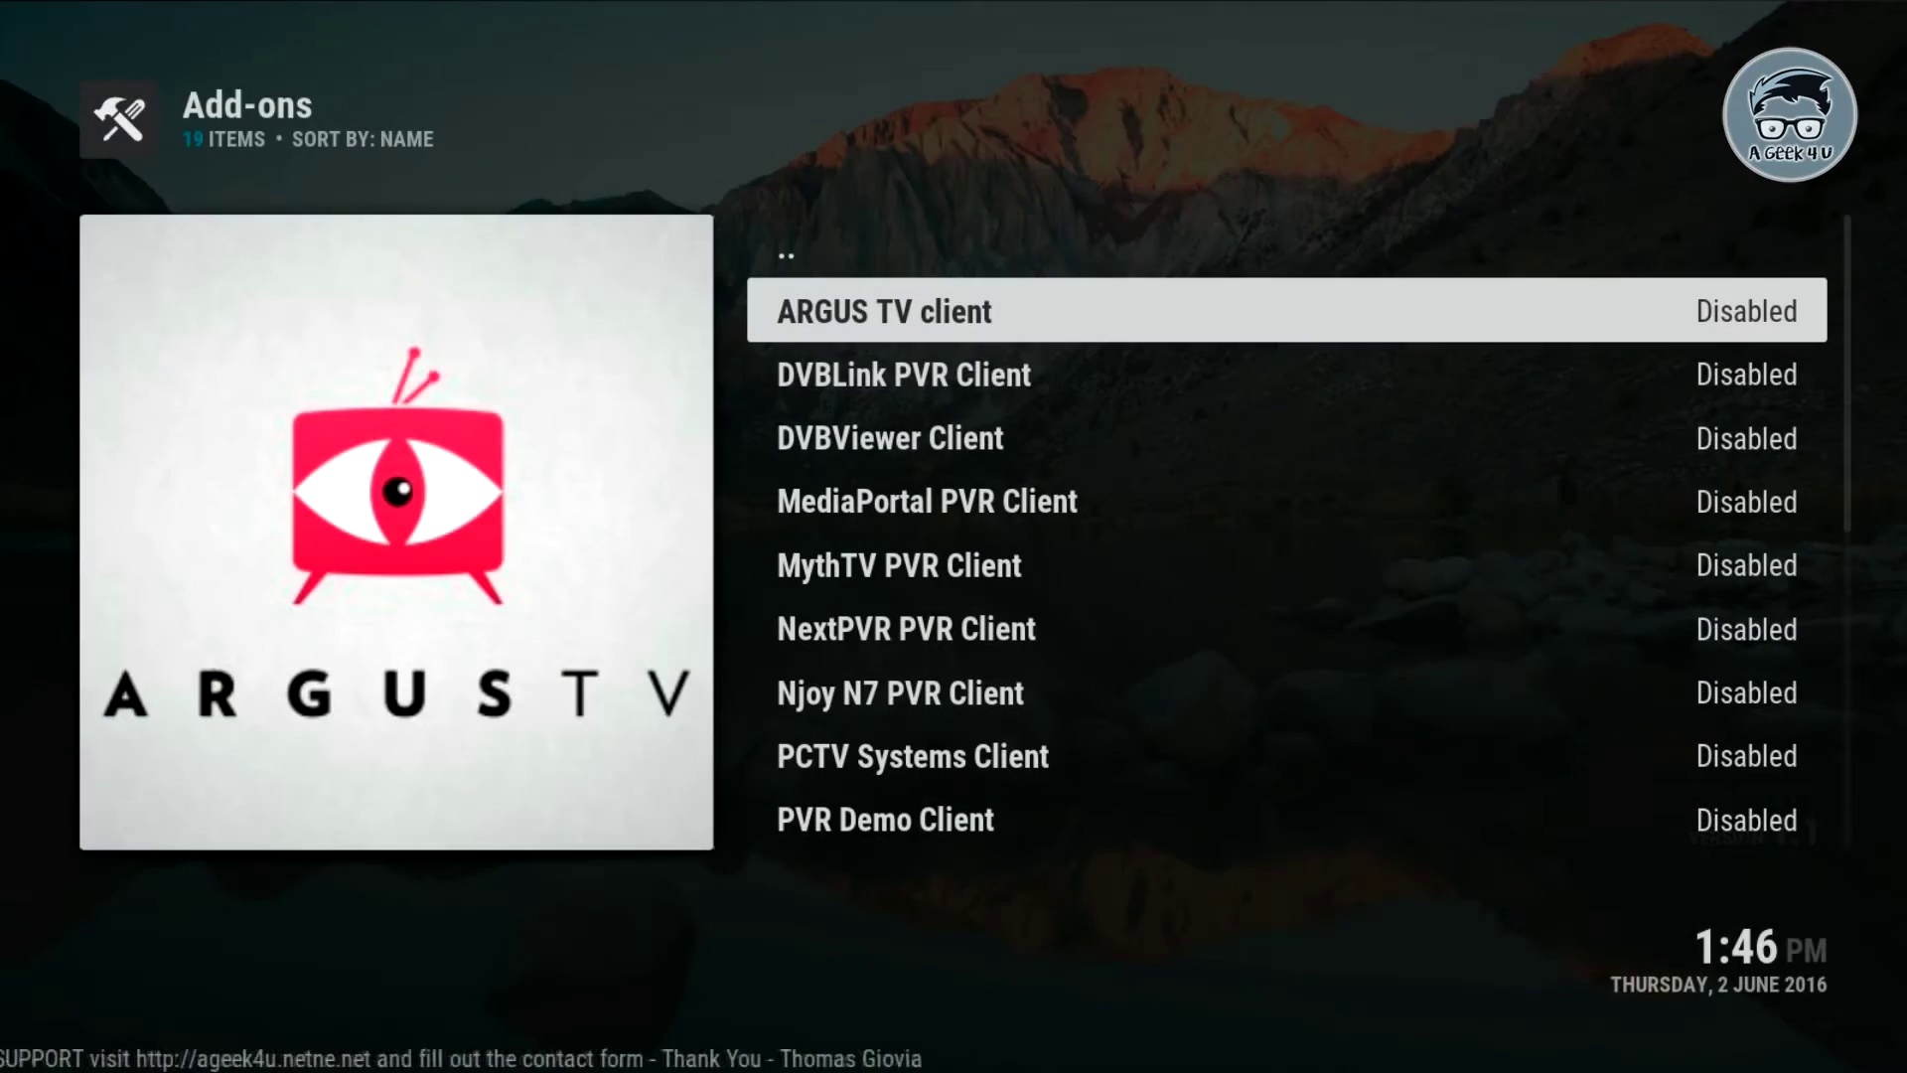
{"action": "key", "text": "Down"}
{"action": "key", "text": "Down"}
{"action": "key", "text": "Down"}
{"action": "key", "text": "Down"}
{"action": "key", "text": "Down"}
{"action": "key", "text": "Down"}
{"action": "key", "text": "Down"}
{"action": "key", "text": "Down"}
{"action": "key", "text": "Down"}
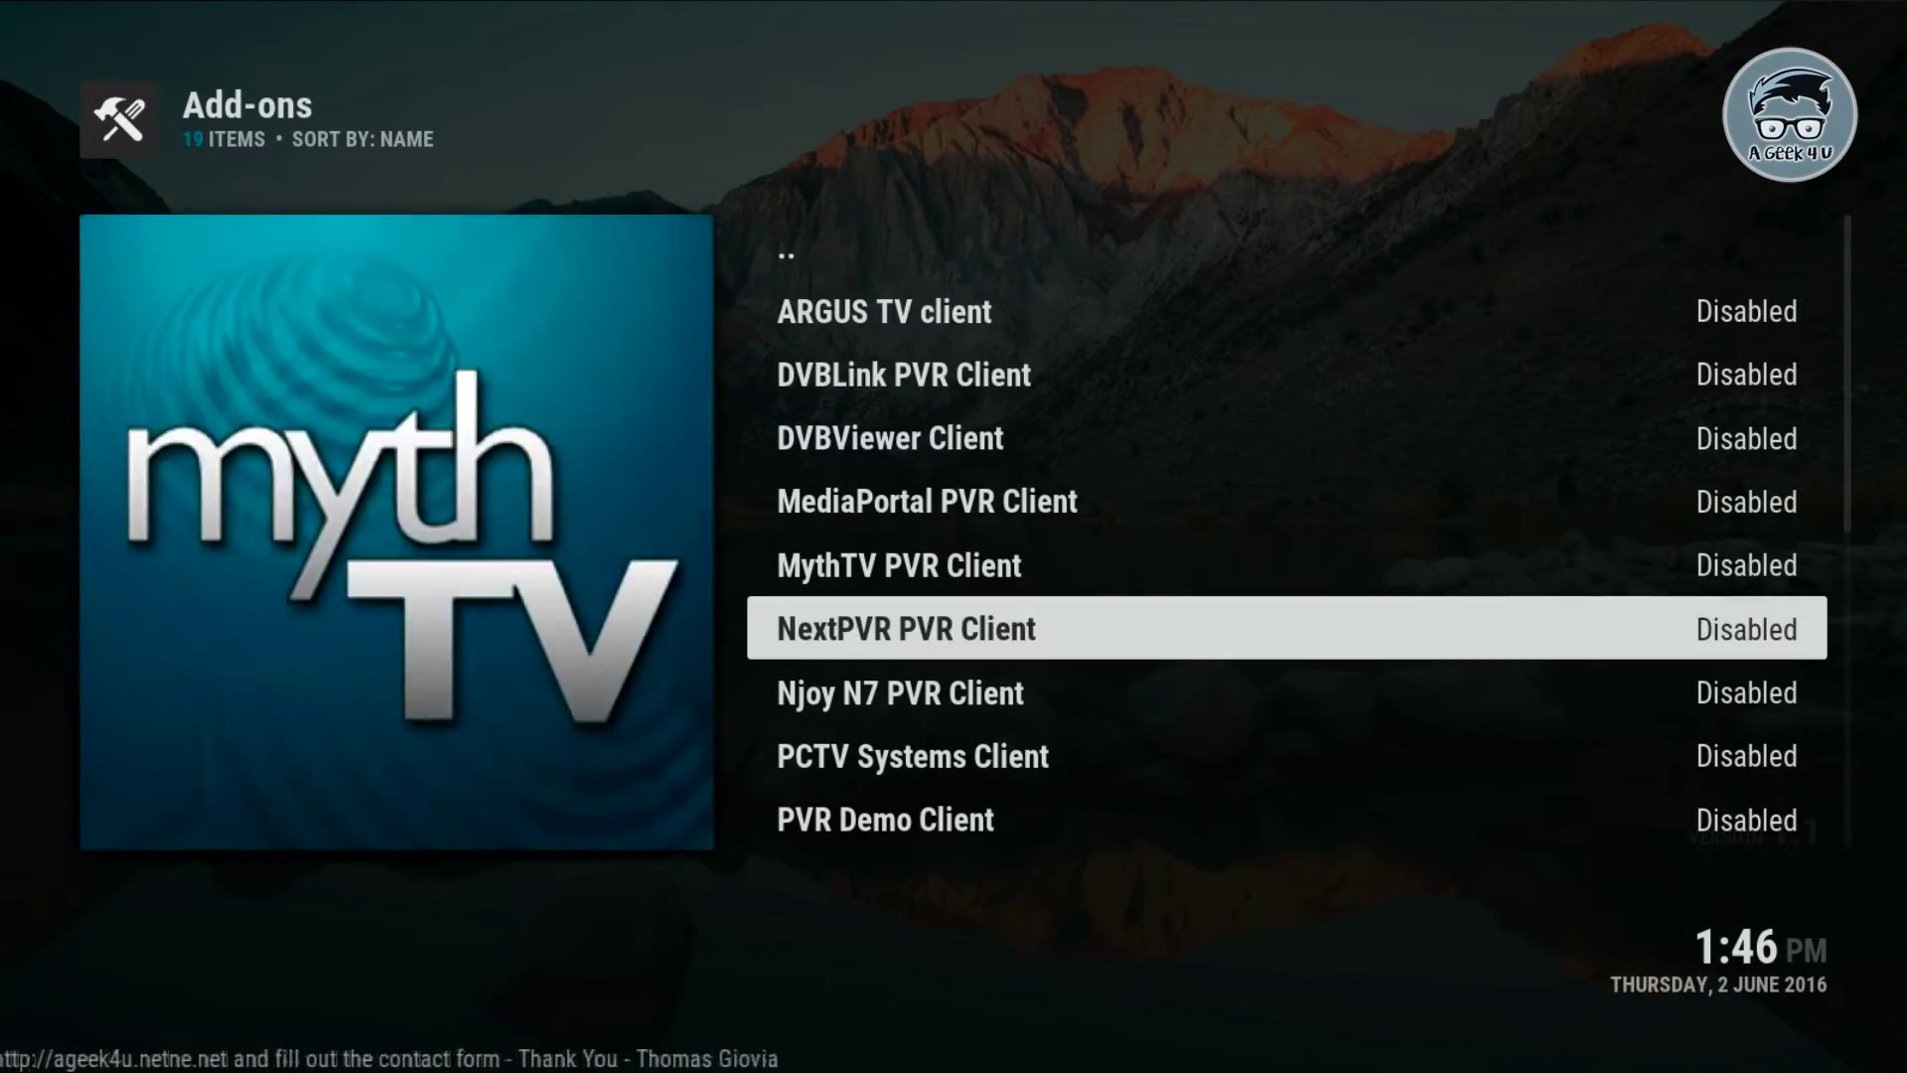
{"action": "key", "text": "Down"}
{"action": "key", "text": "Down"}
{"action": "key", "text": "Down"}
{"action": "key", "text": "Down"}
{"action": "key", "text": "Down"}
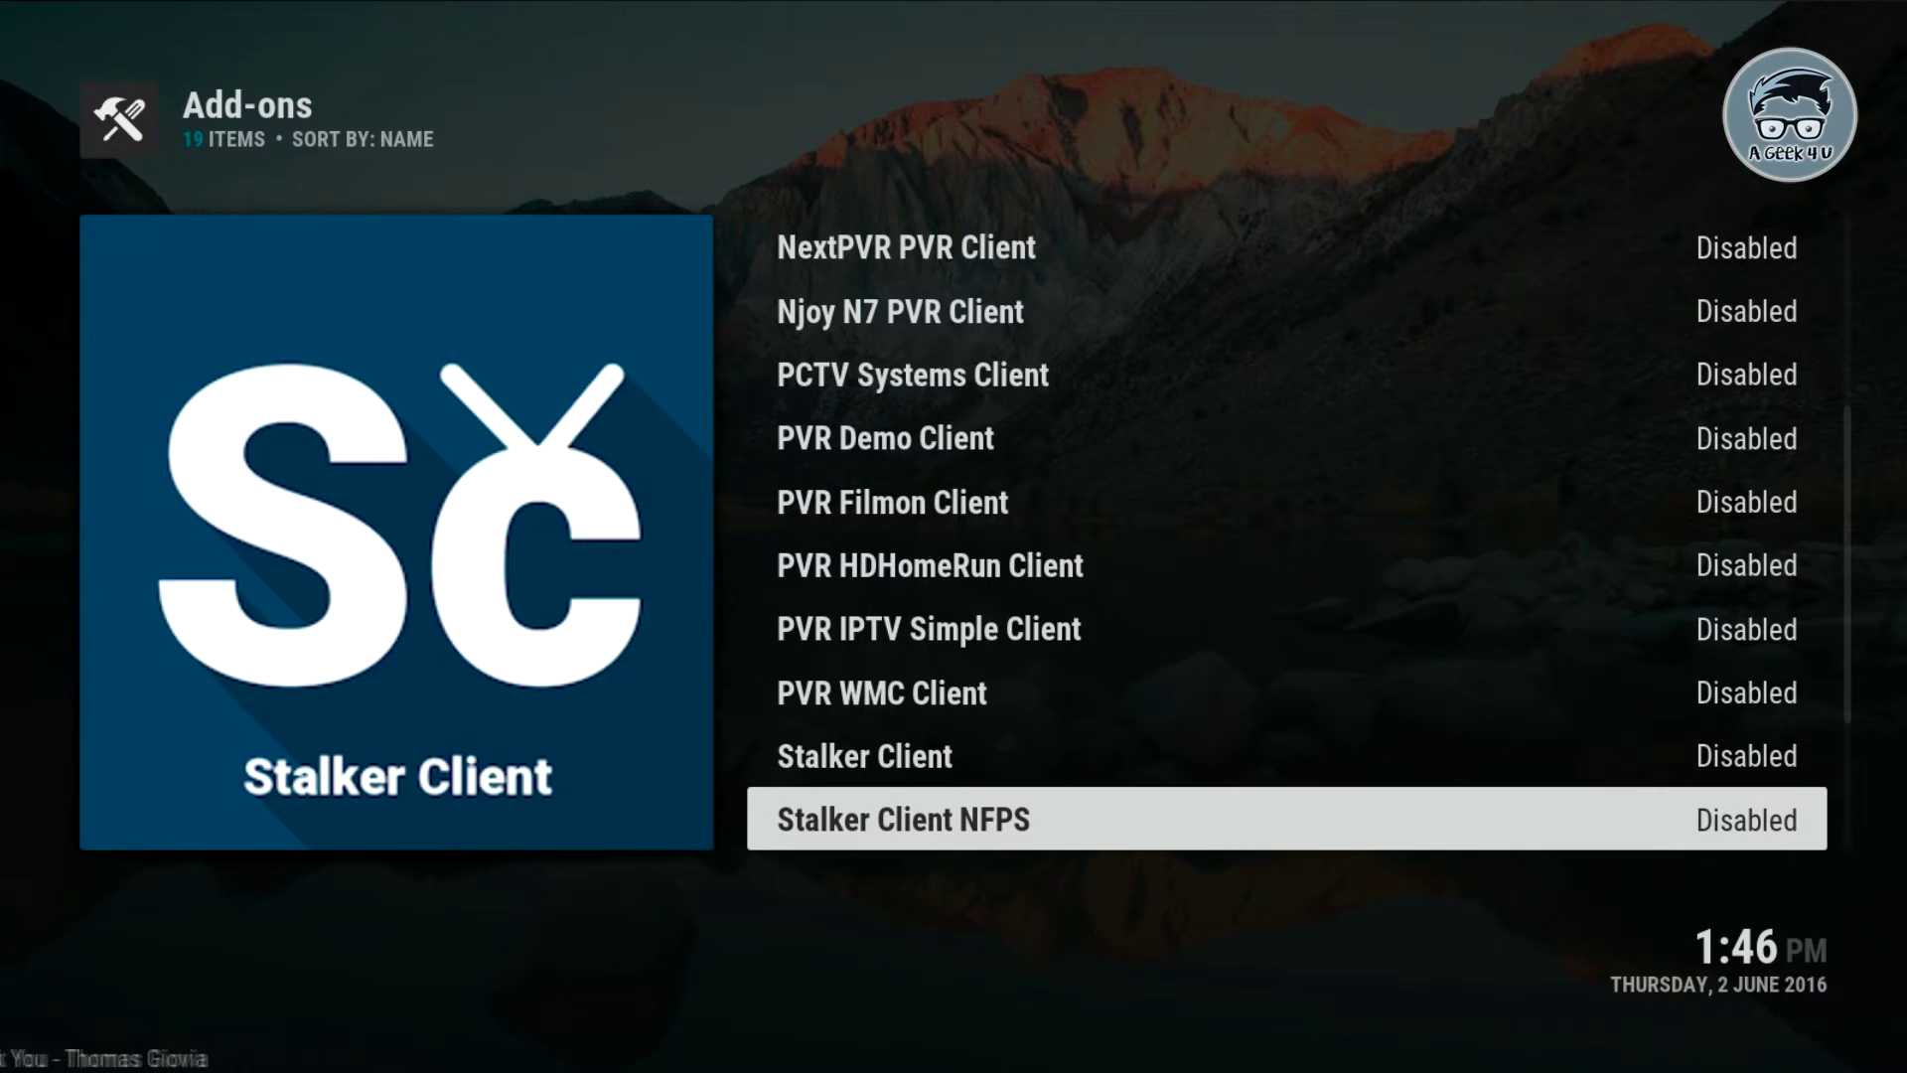
{"action": "key", "text": "c"}
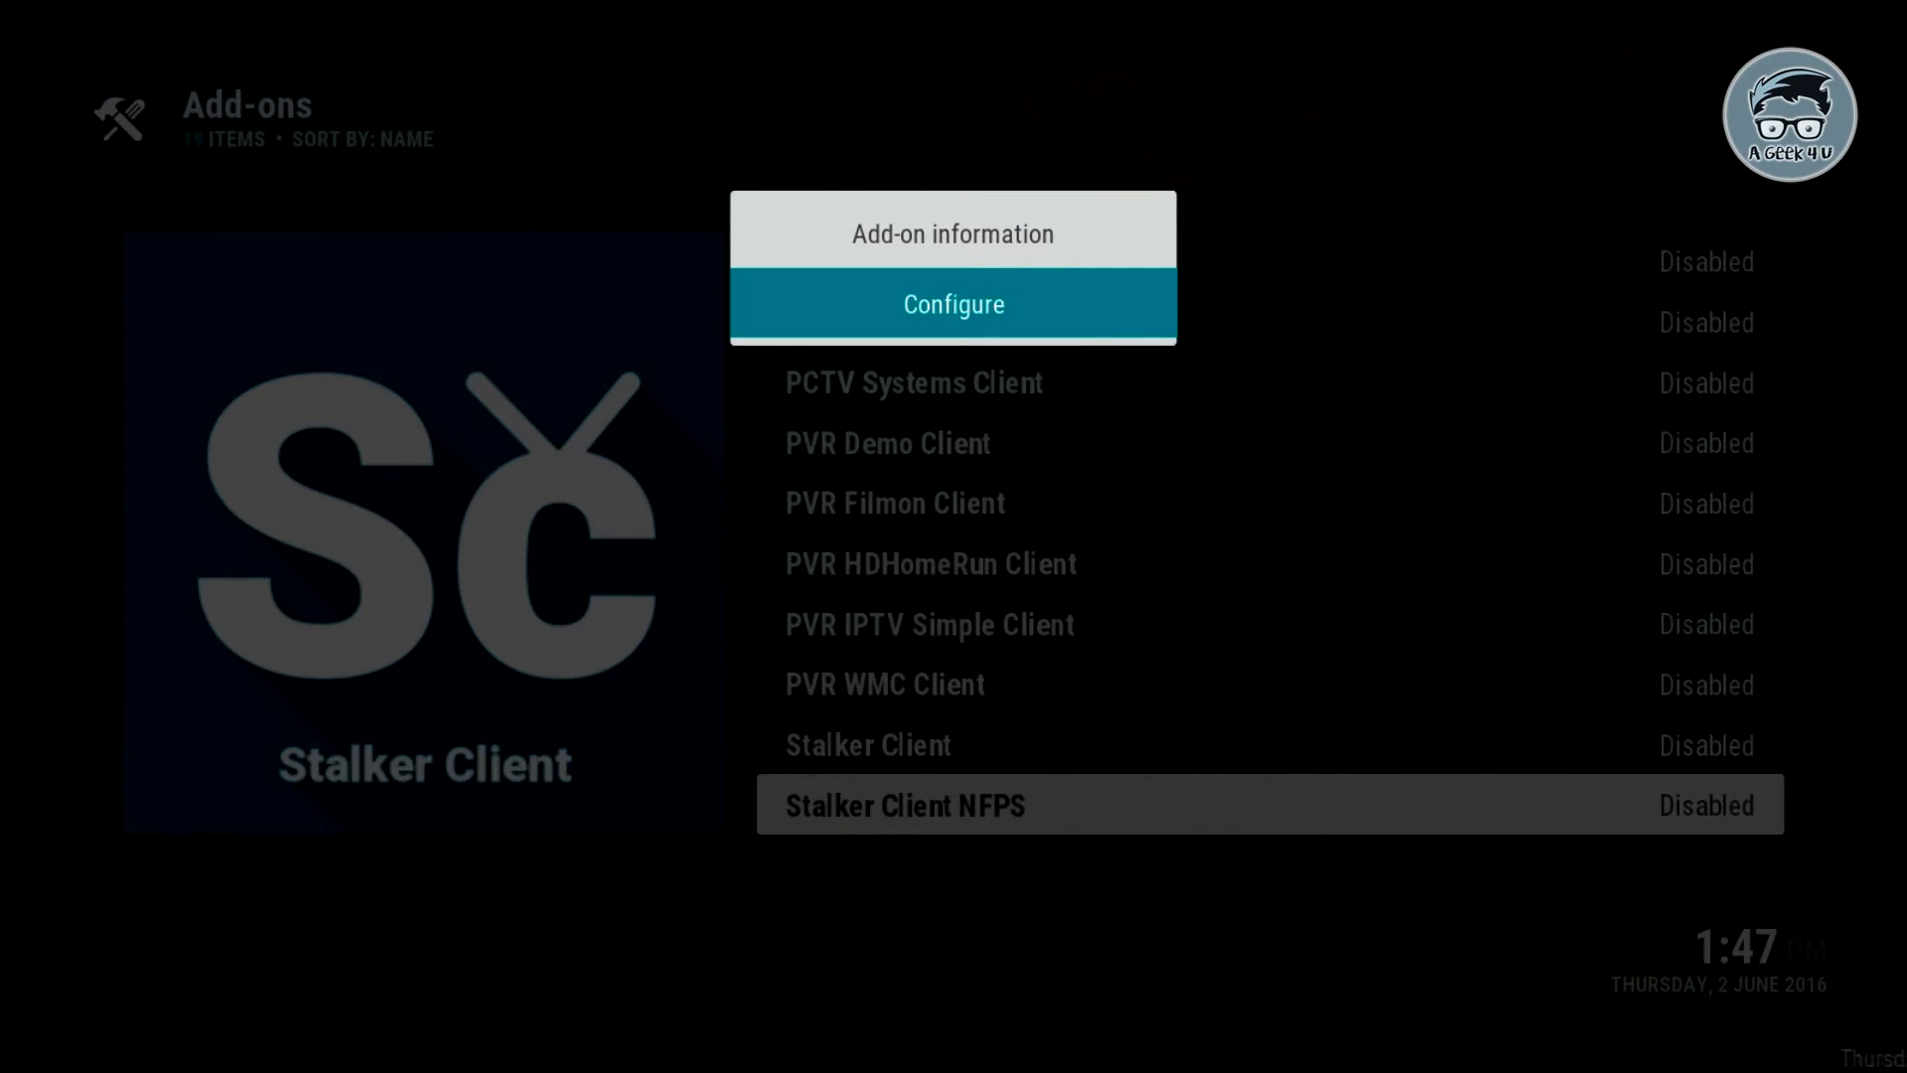
{"action": "key", "text": "Return"}
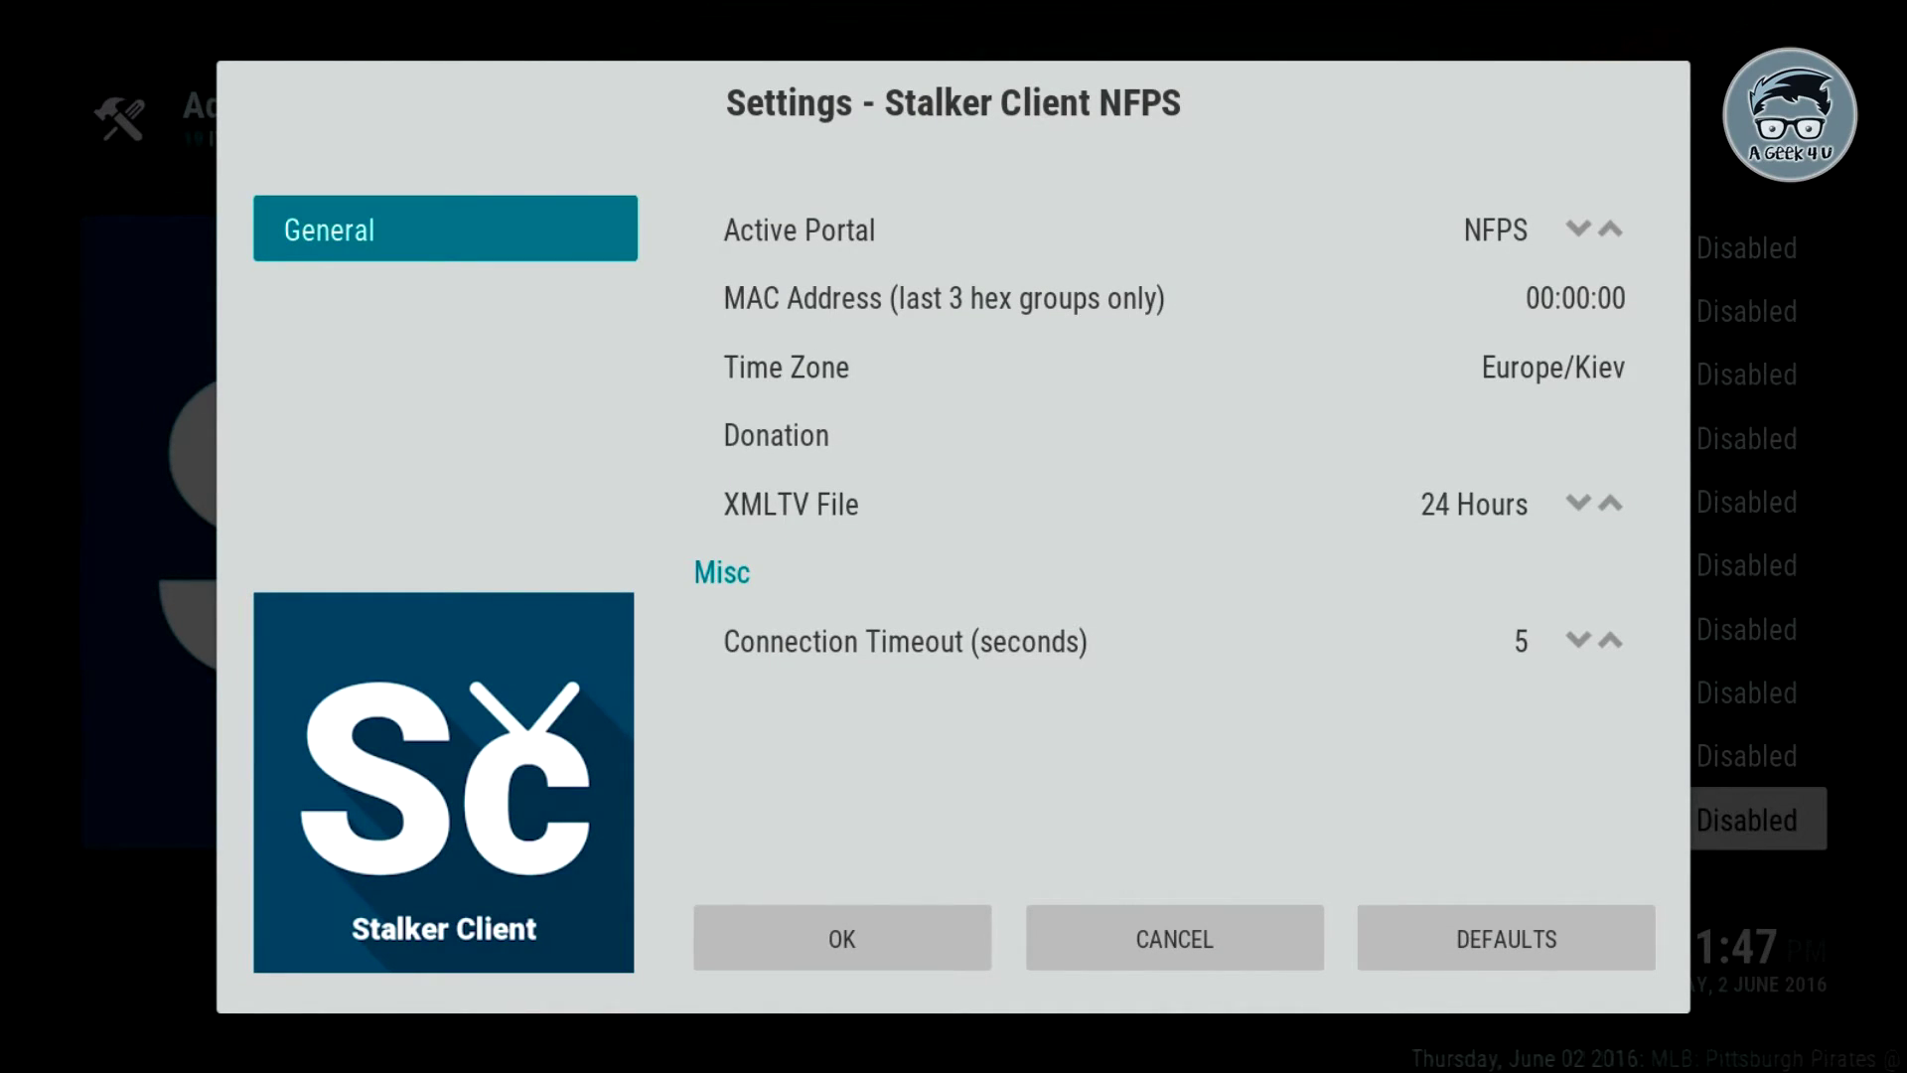
Change Stalker Client NFPS Active Portal from NFPS to IPTV66 and confirm with OK
{"action": "key", "text": "Right"}
{"action": "key", "text": "Right"}
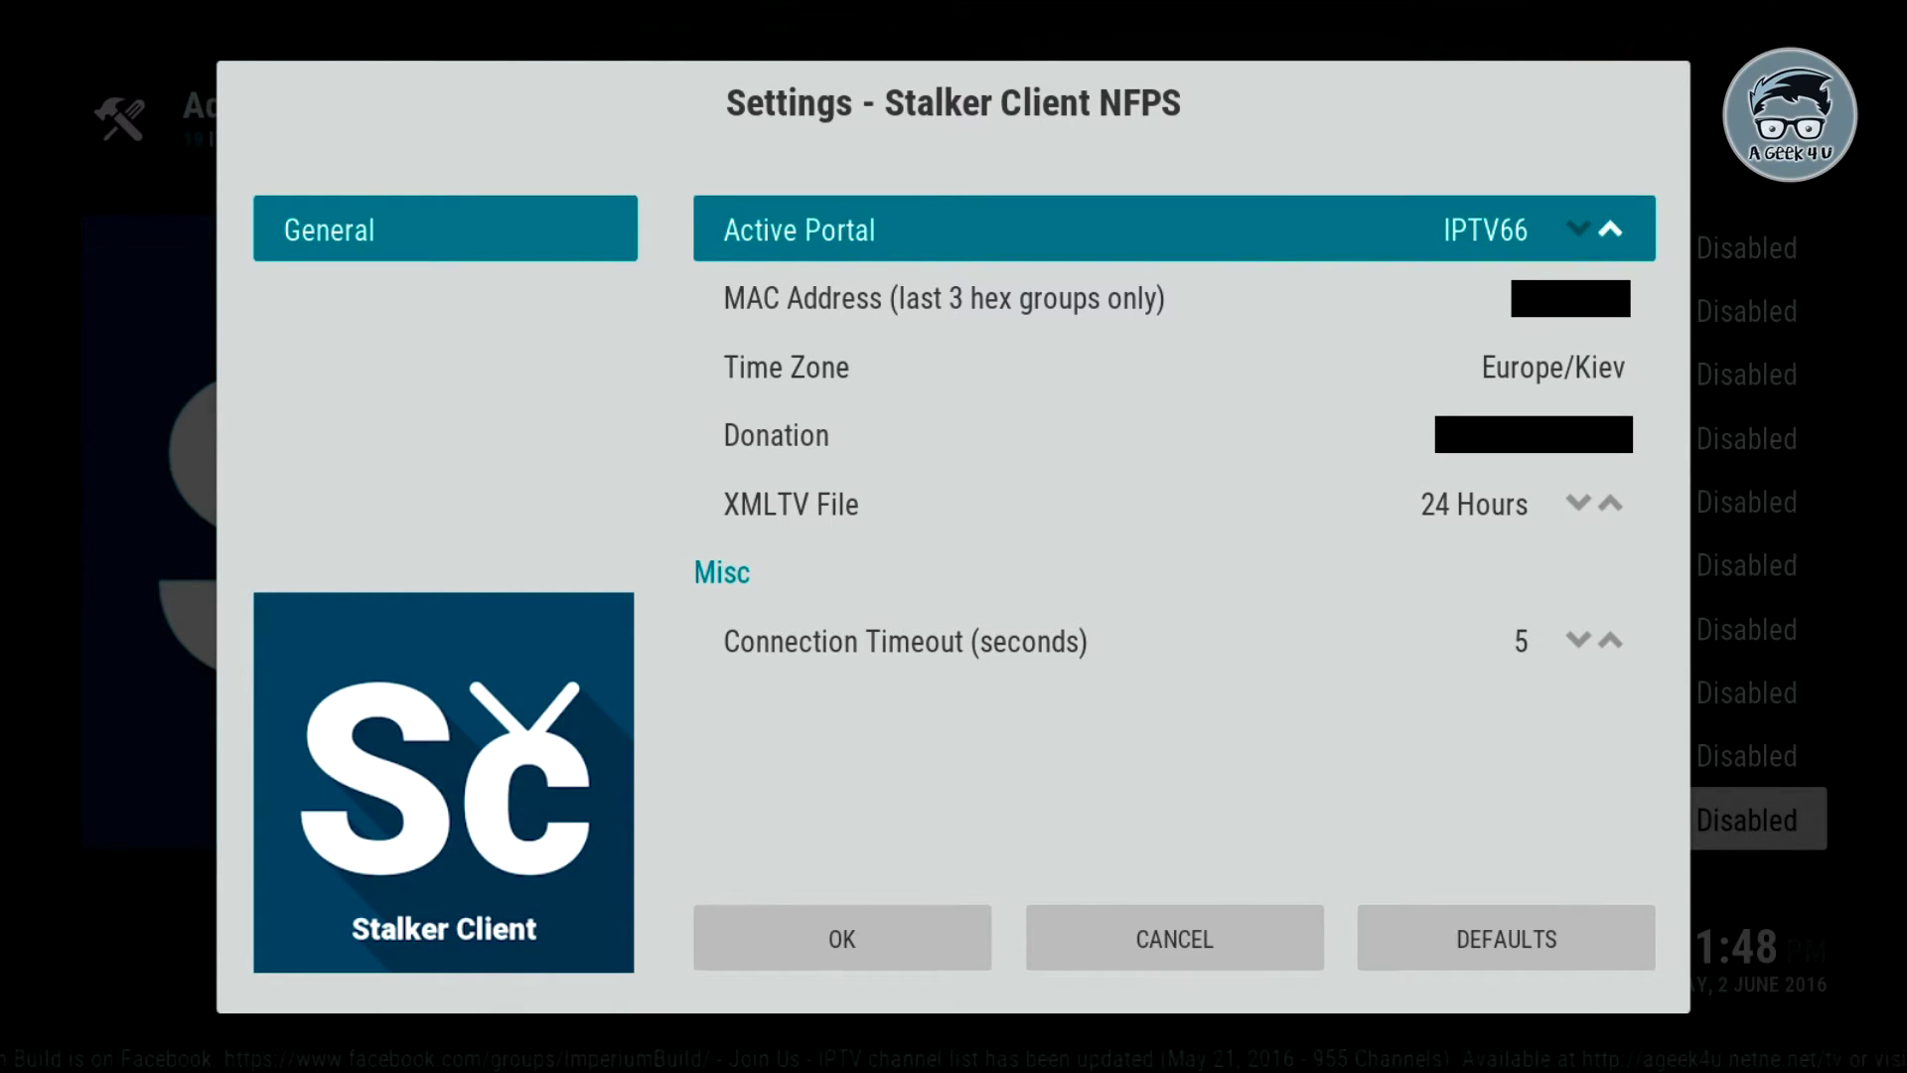
{"action": "key", "text": "Down"}
{"action": "key", "text": "Down"}
{"action": "key", "text": "Down"}
{"action": "key", "text": "Down"}
{"action": "key", "text": "Down"}
{"action": "key", "text": "Down"}
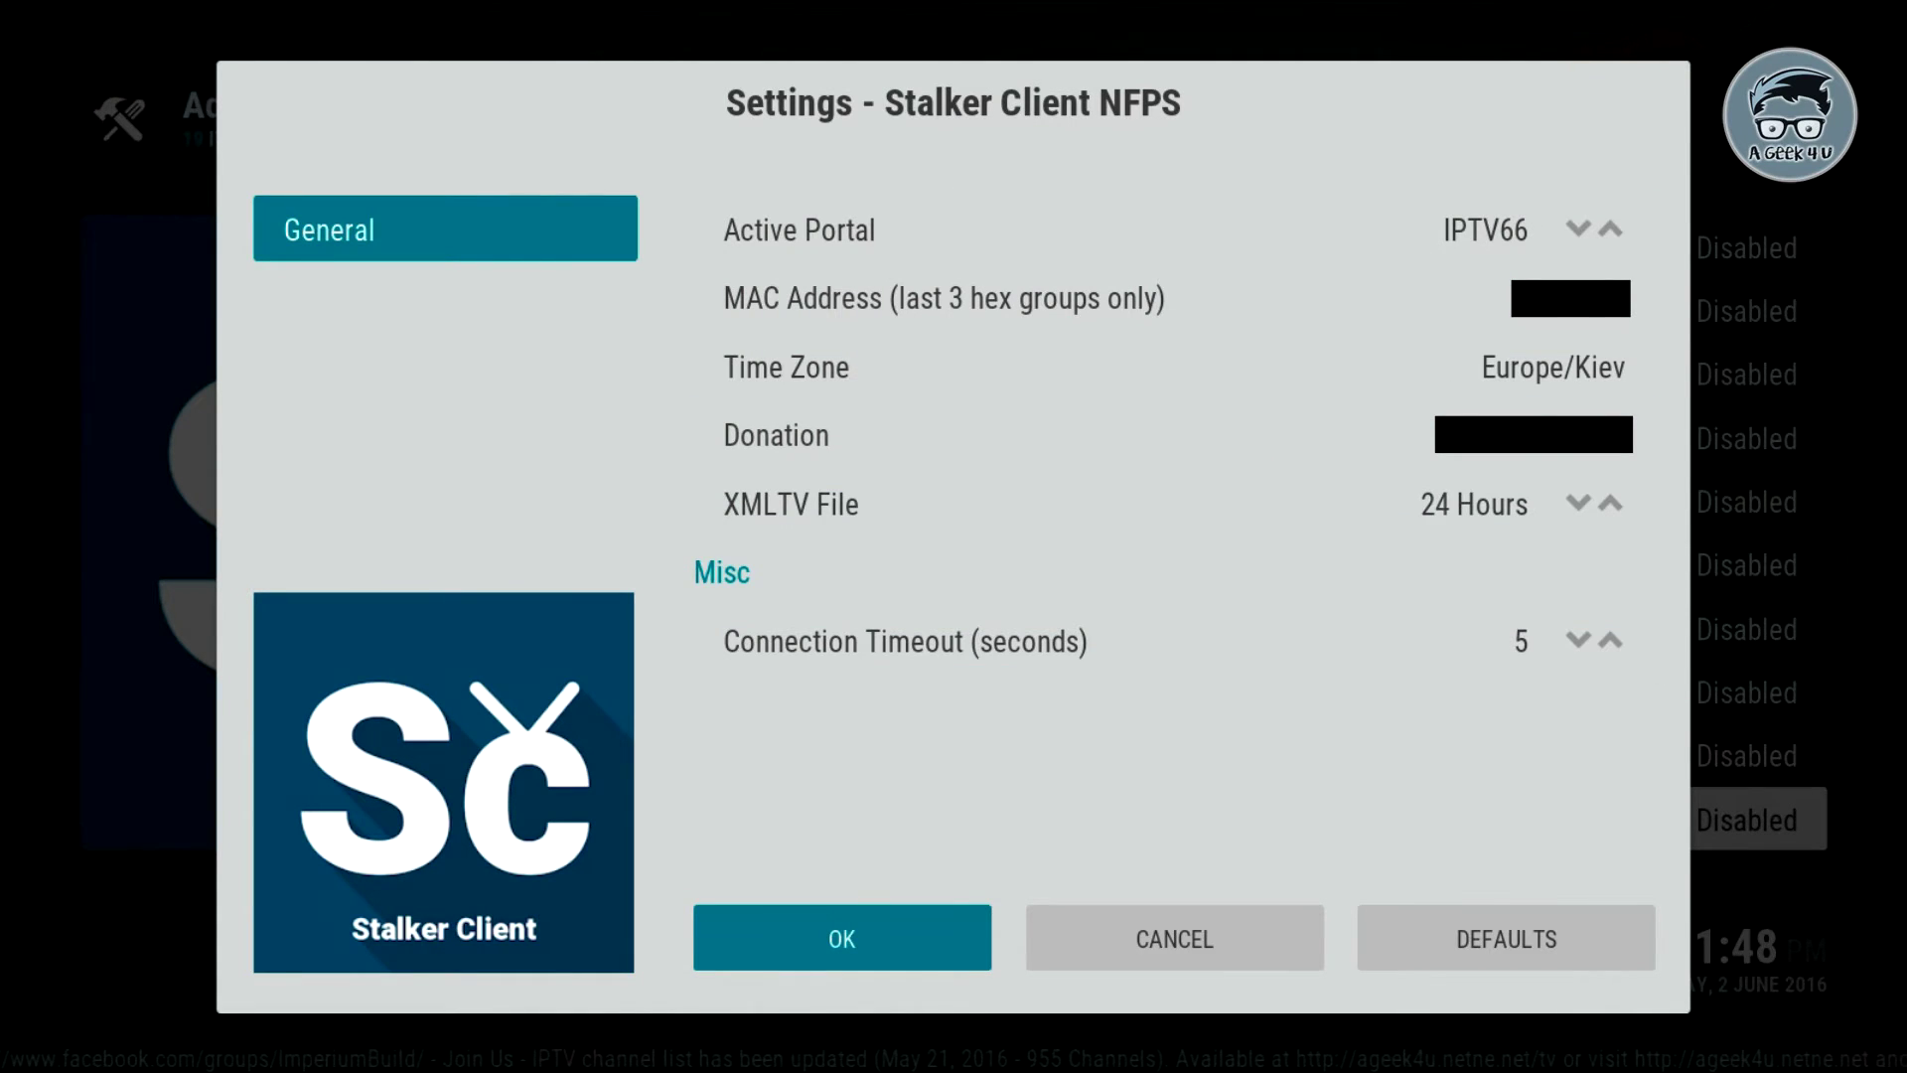
{"action": "key", "text": "Return"}
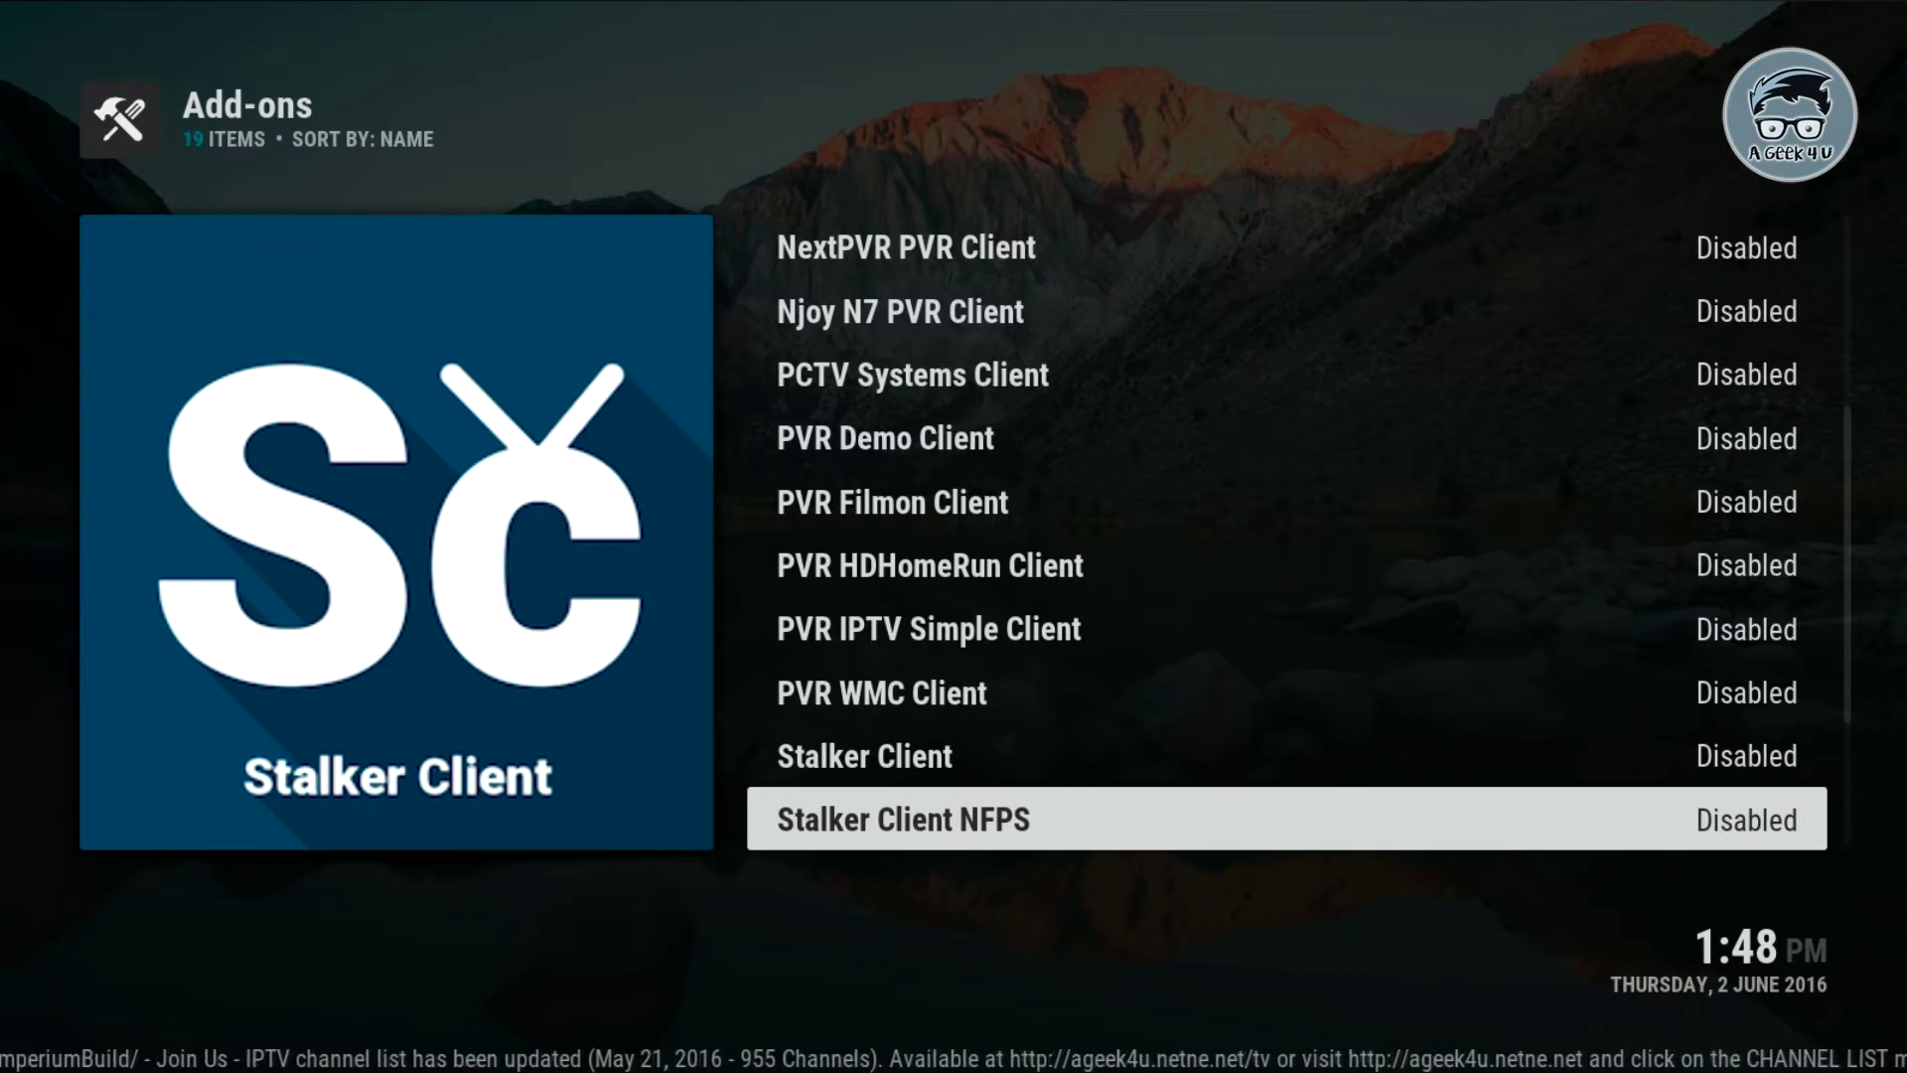
Enable the Stalker Client NFPS add-on from its details page
{"action": "key", "text": "Return"}
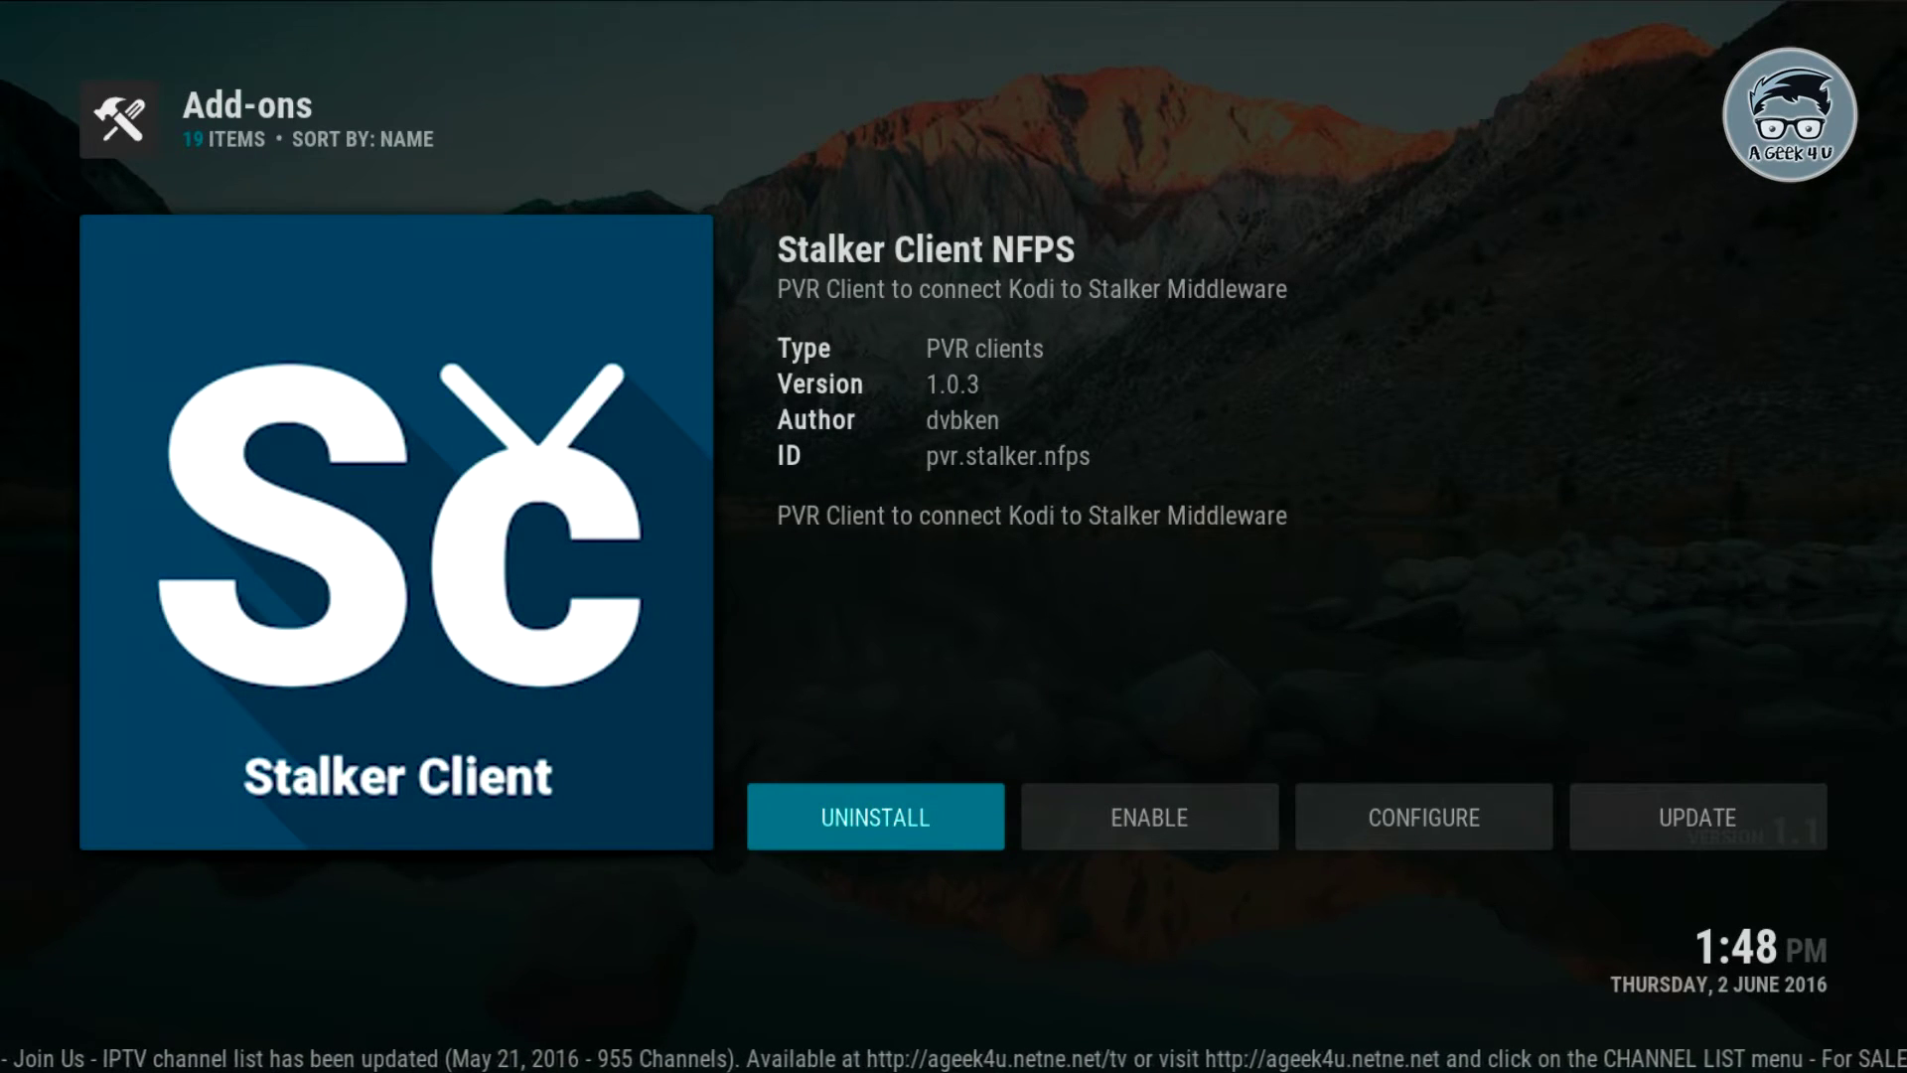
{"action": "key", "text": "Right"}
{"action": "key", "text": "Return"}
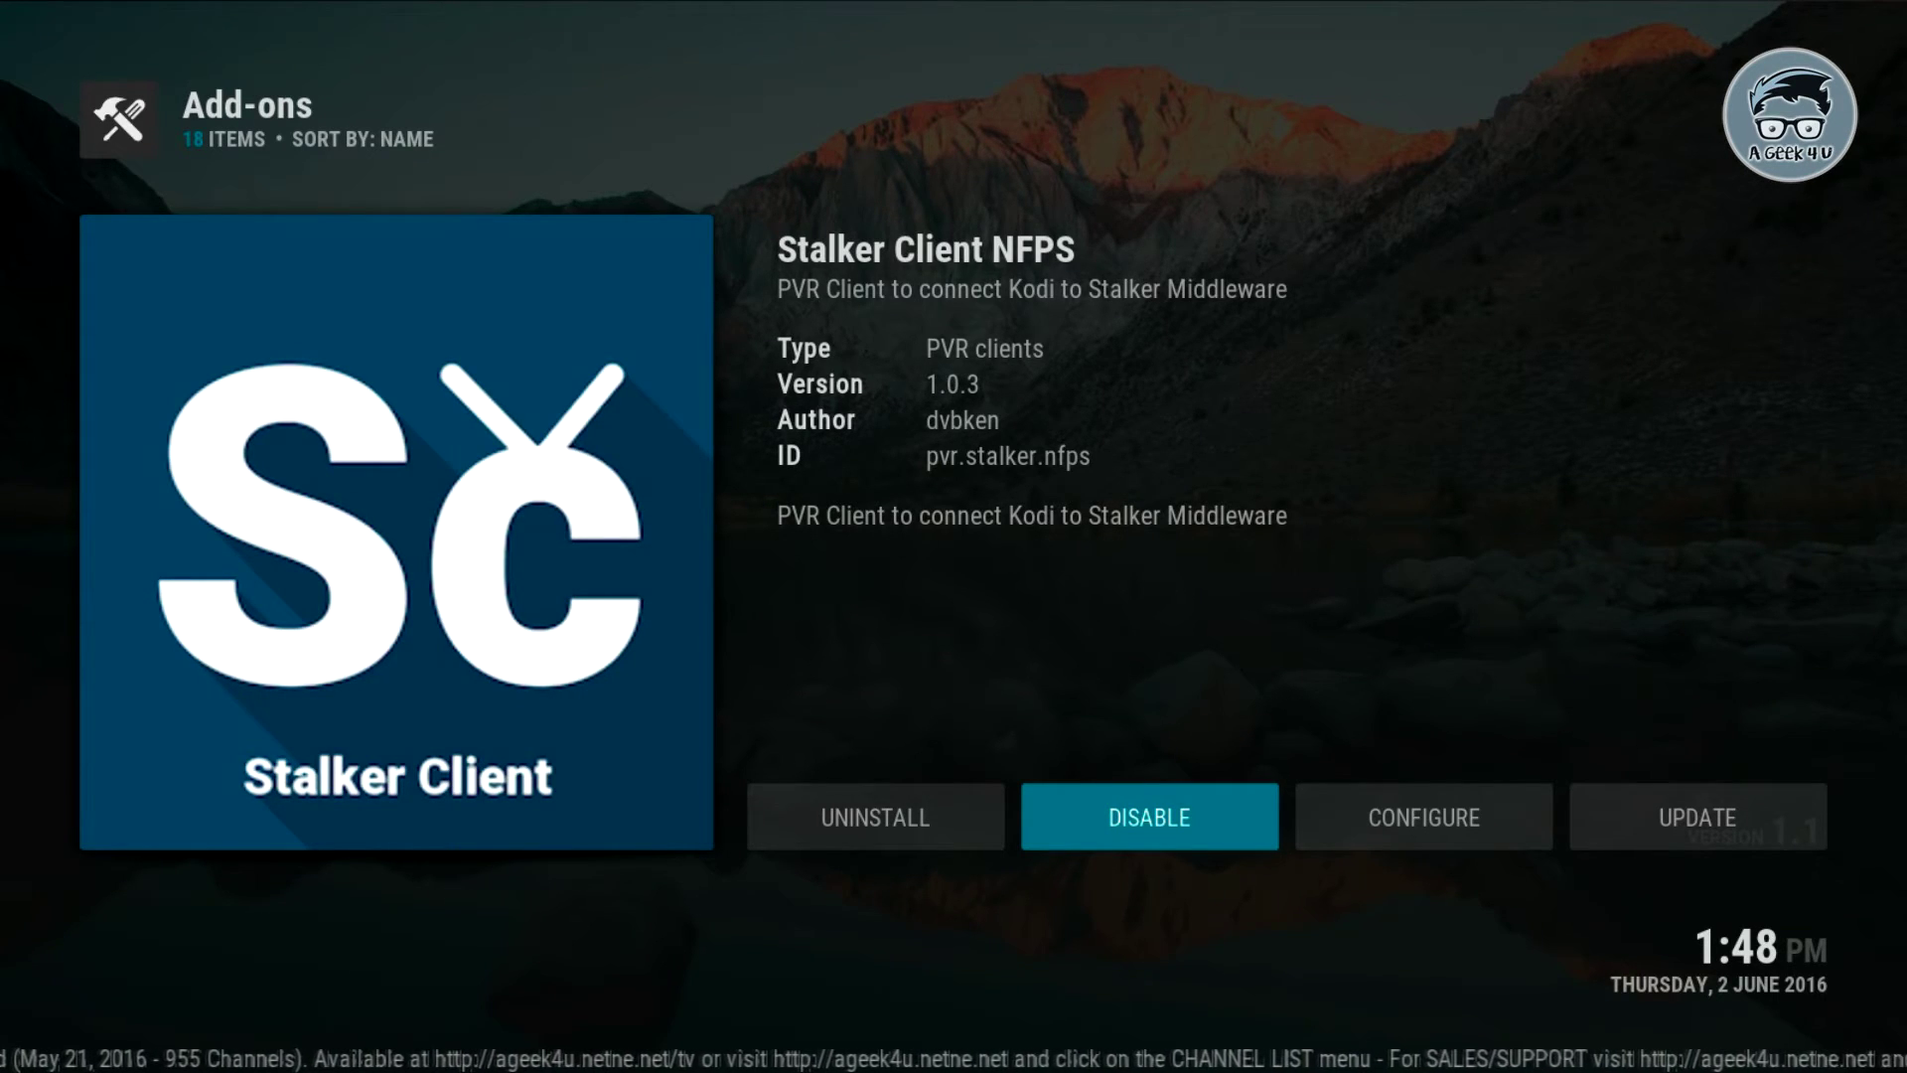
Restart Live TV by toggling Enabled off and on, then return home once 971 channels load
{"action": "key", "text": "Escape"}
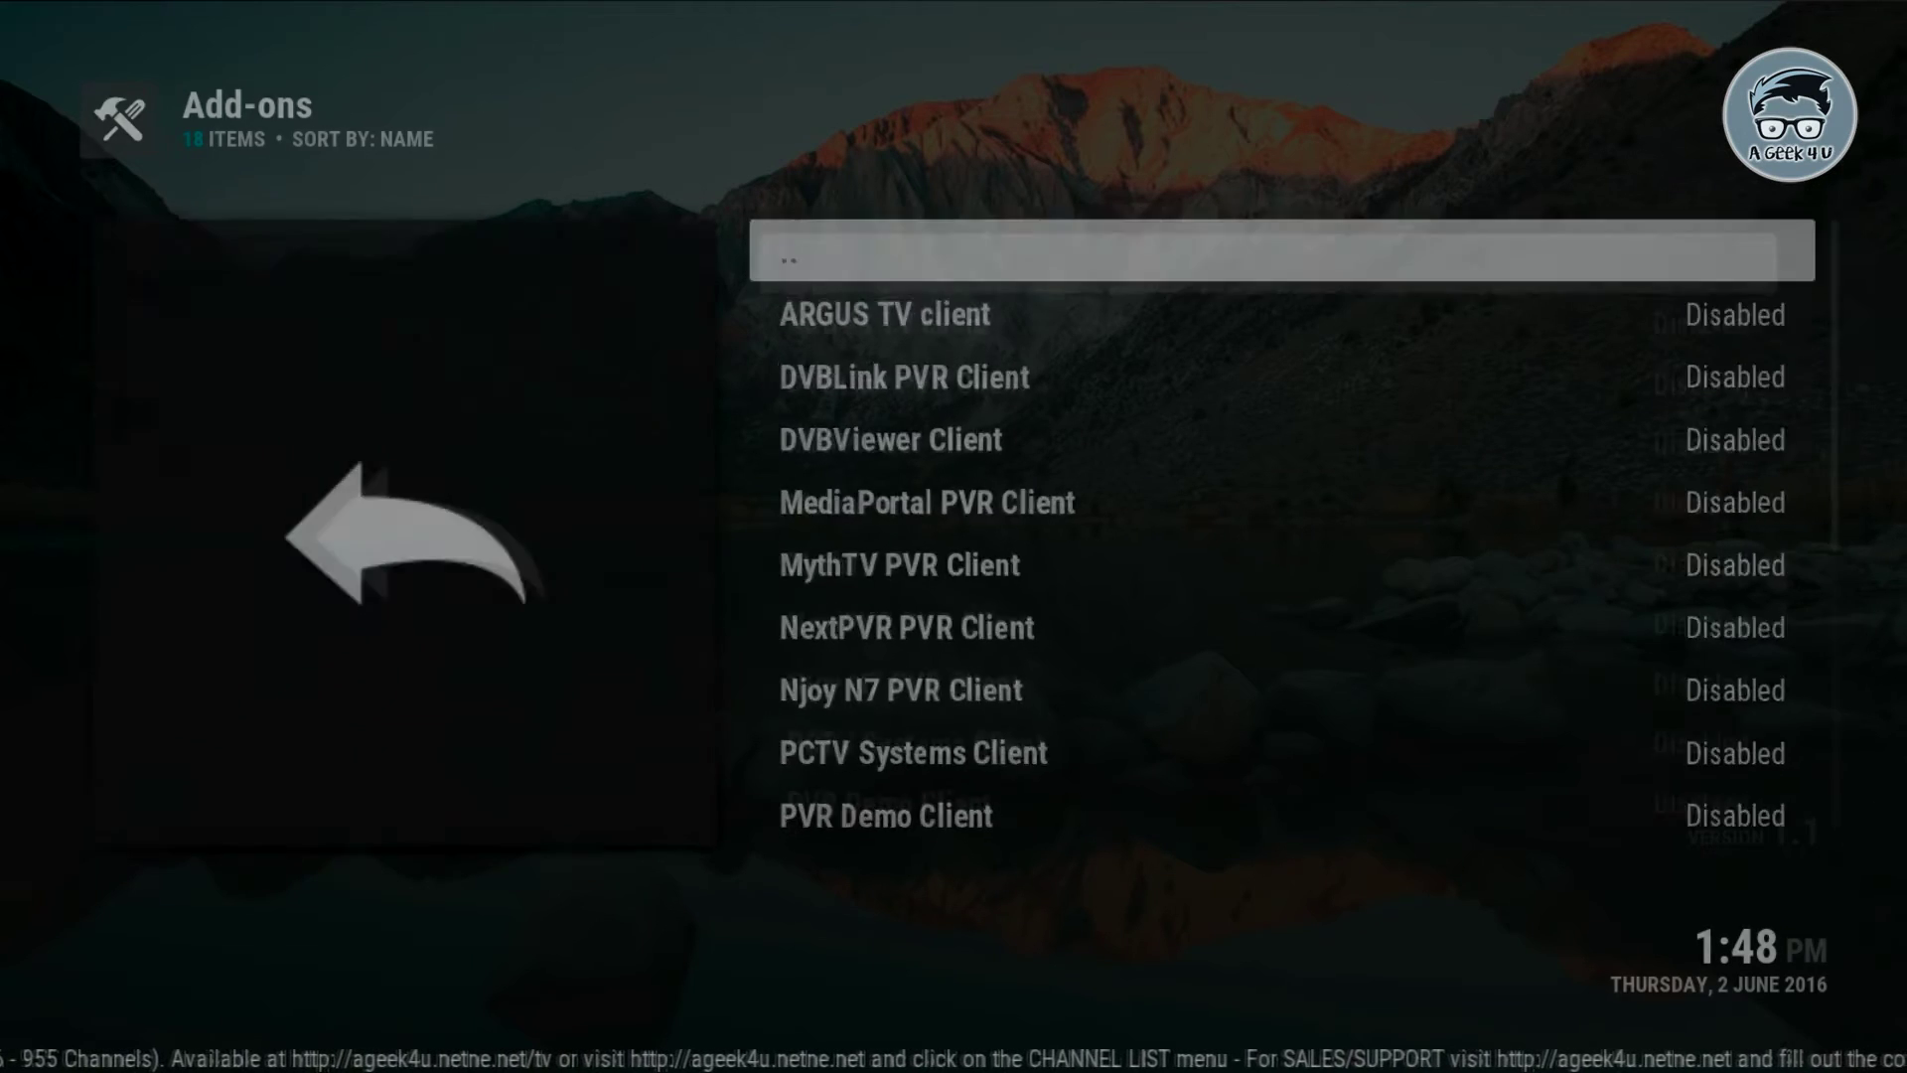
{"action": "key", "text": "Escape"}
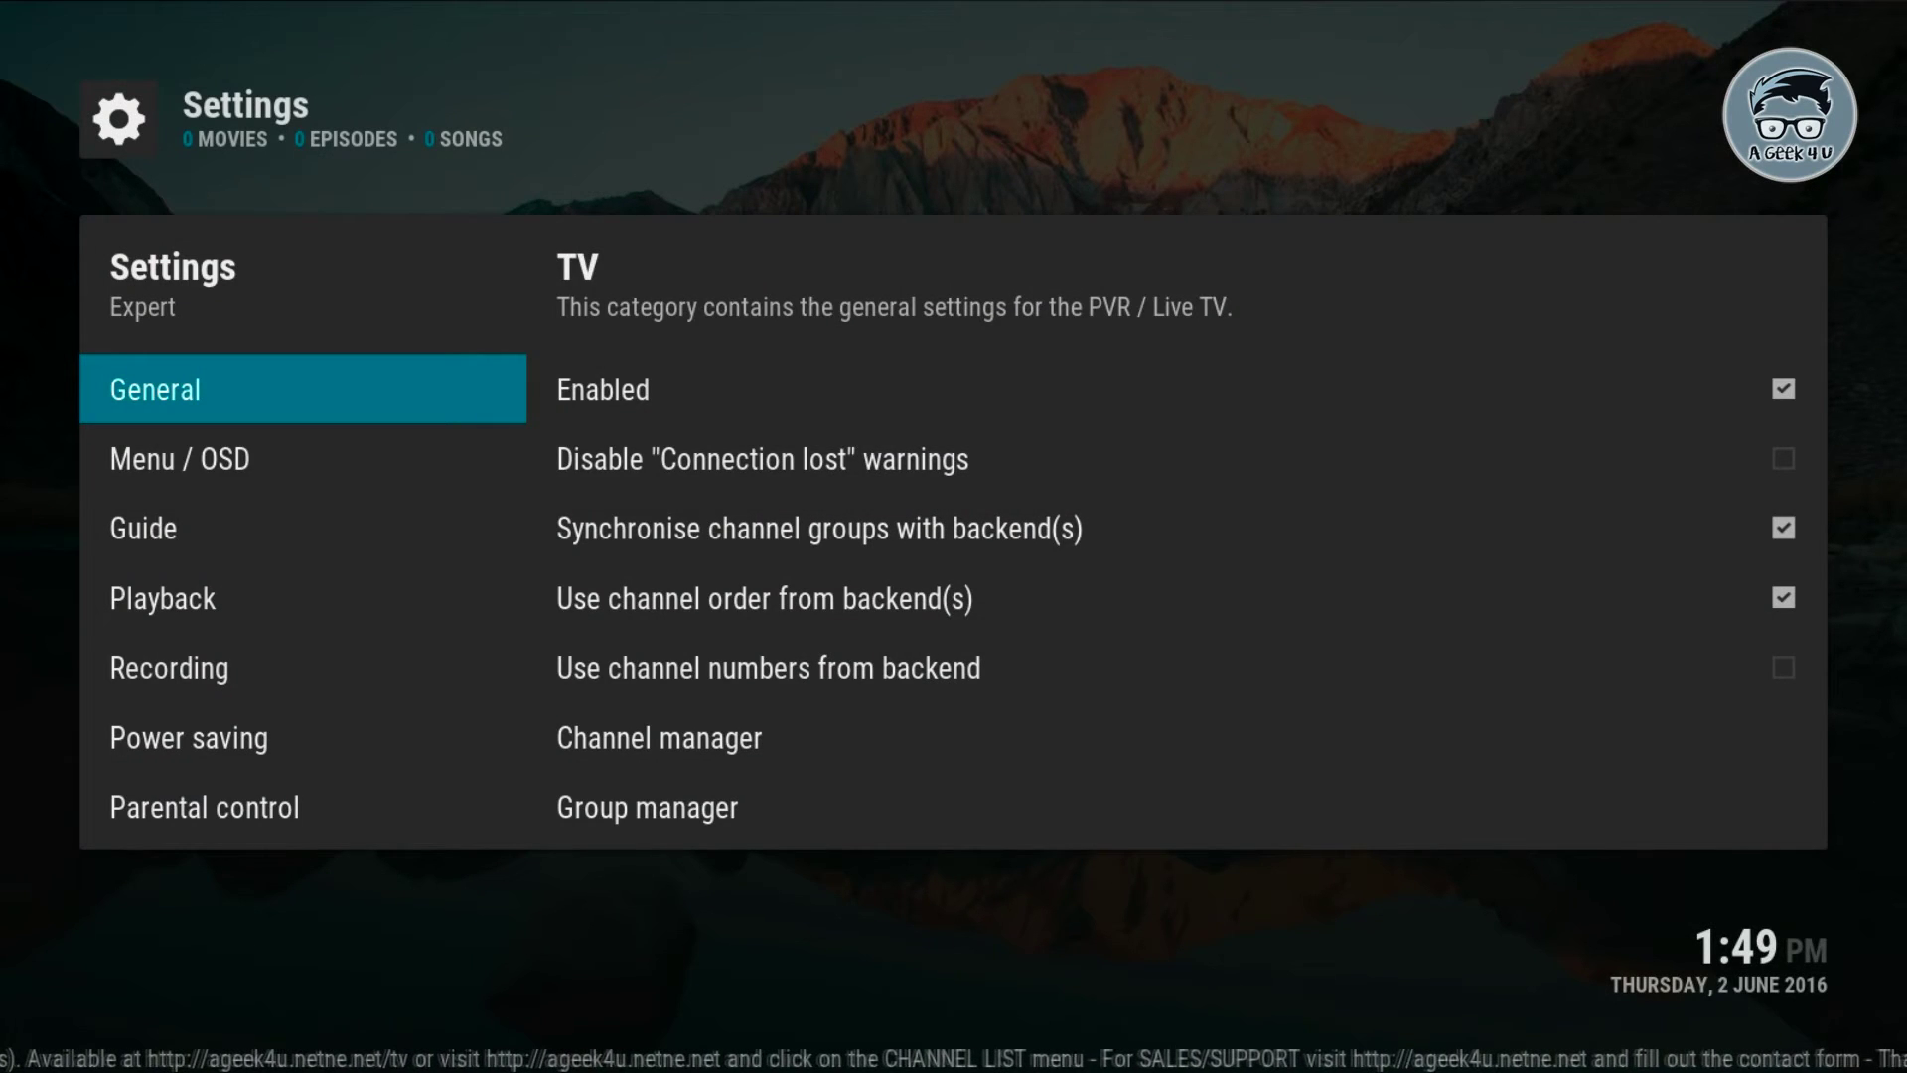
{"action": "key", "text": "Right"}
{"action": "key", "text": "Return"}
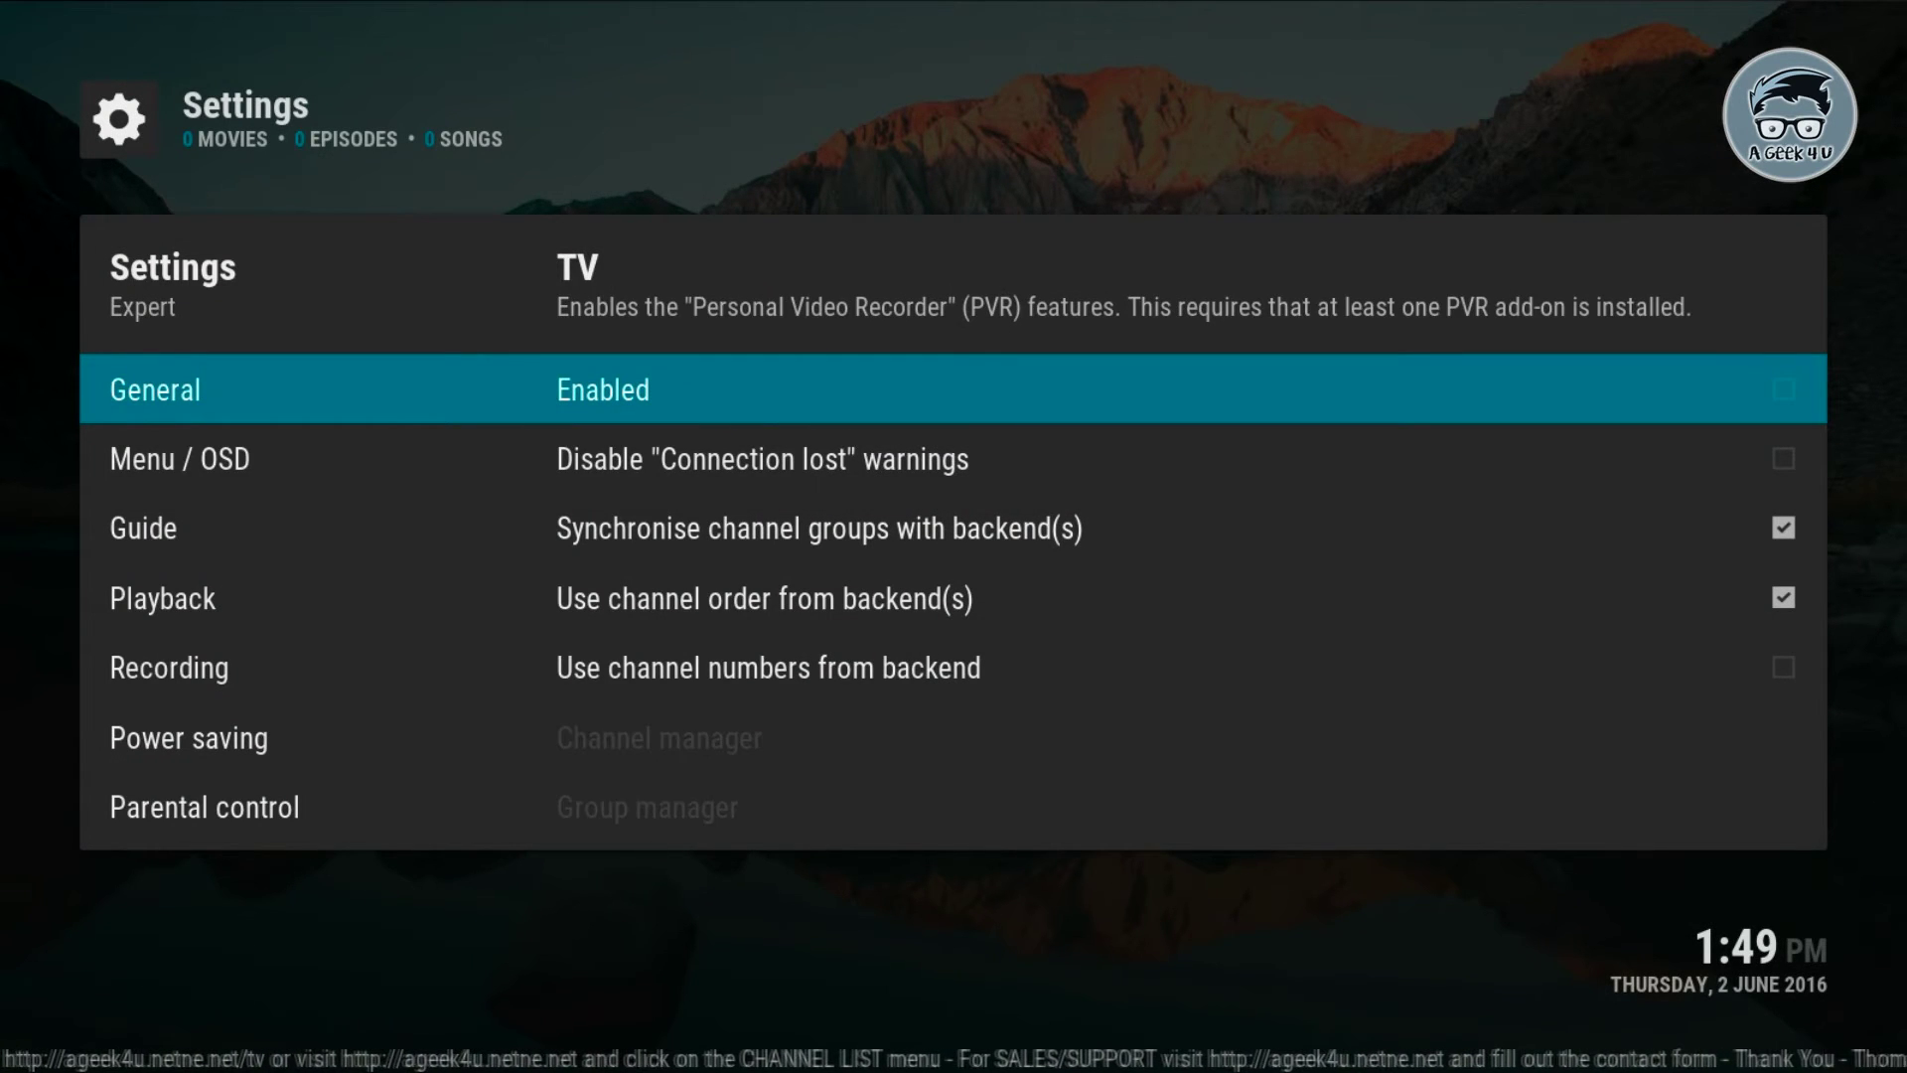
{"action": "key", "text": "Return"}
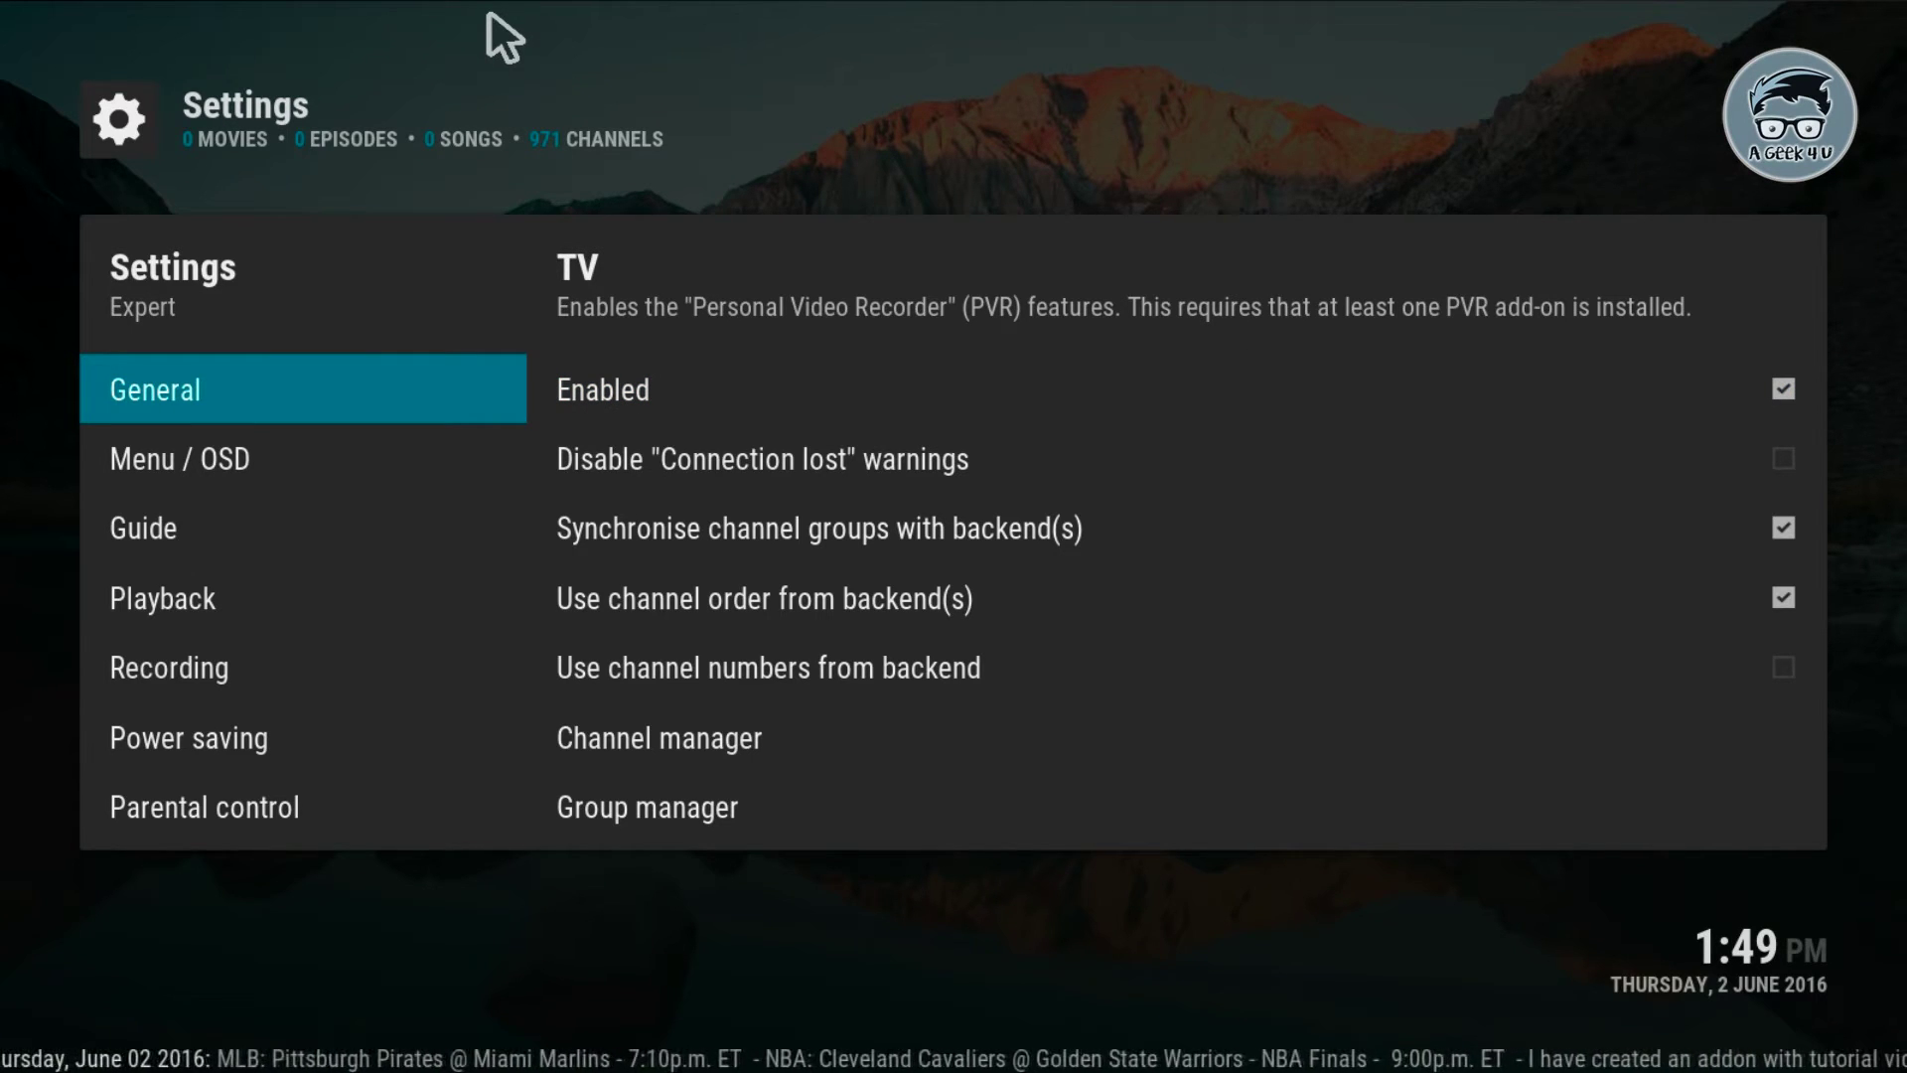
{"action": "key", "text": "BackSpace"}
{"action": "key", "text": "BackSpace"}
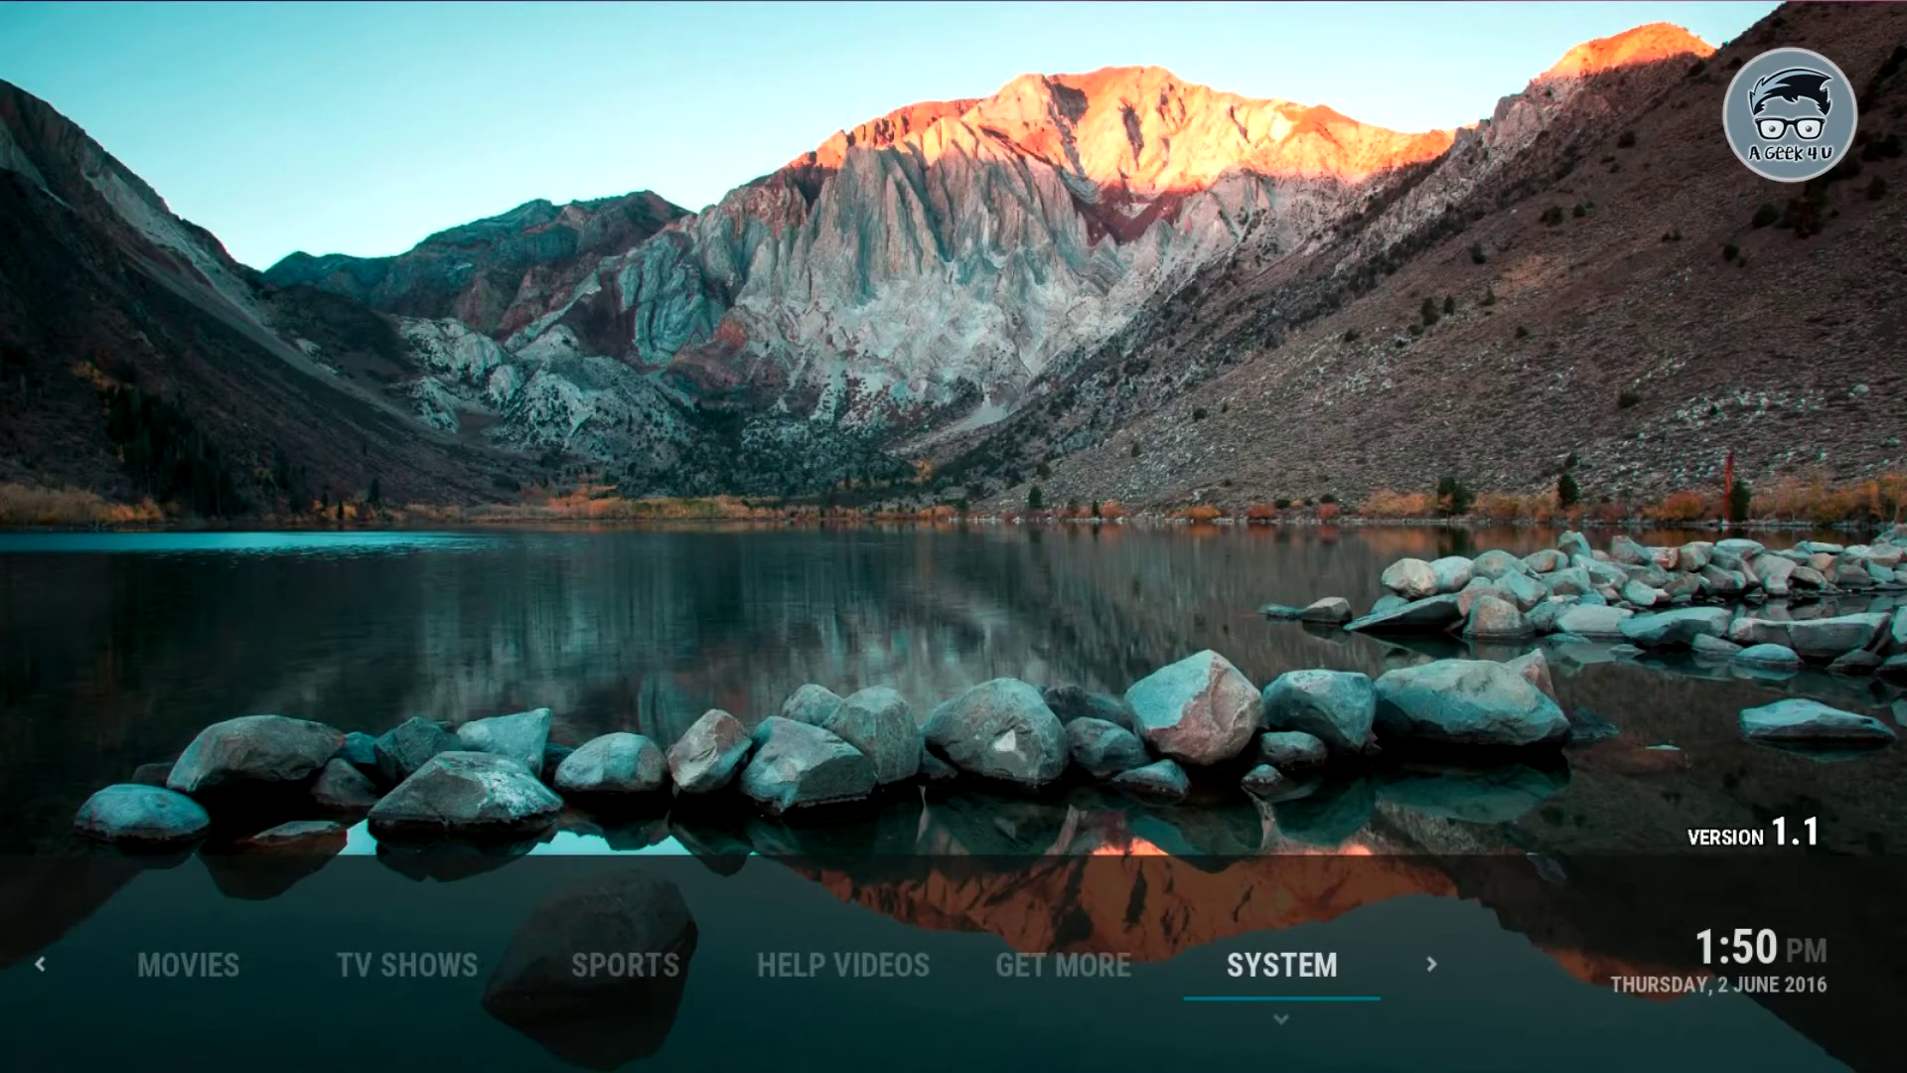
Open Skin settings from the System submenu and choose Customise home menu under Home
{"action": "key", "text": "Down"}
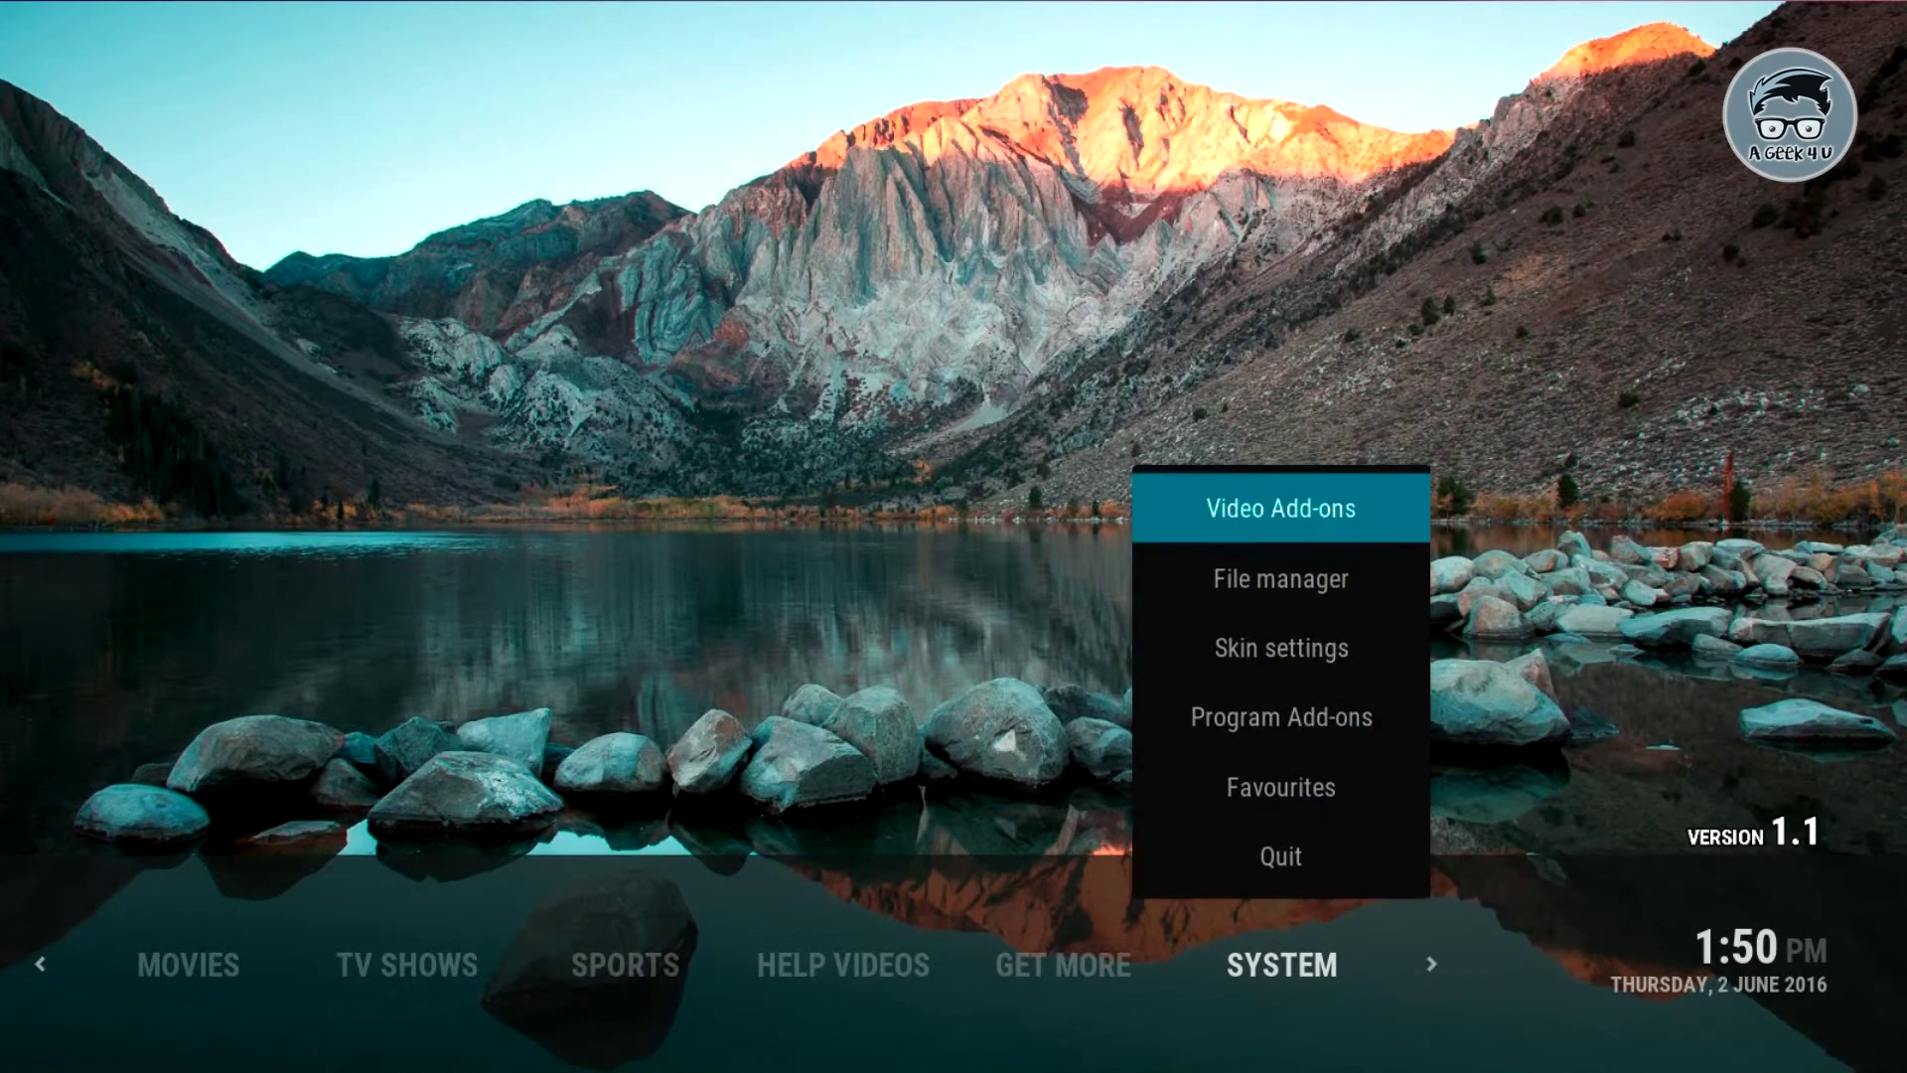
{"action": "key", "text": "Down"}
{"action": "key", "text": "Down"}
{"action": "key", "text": "Return"}
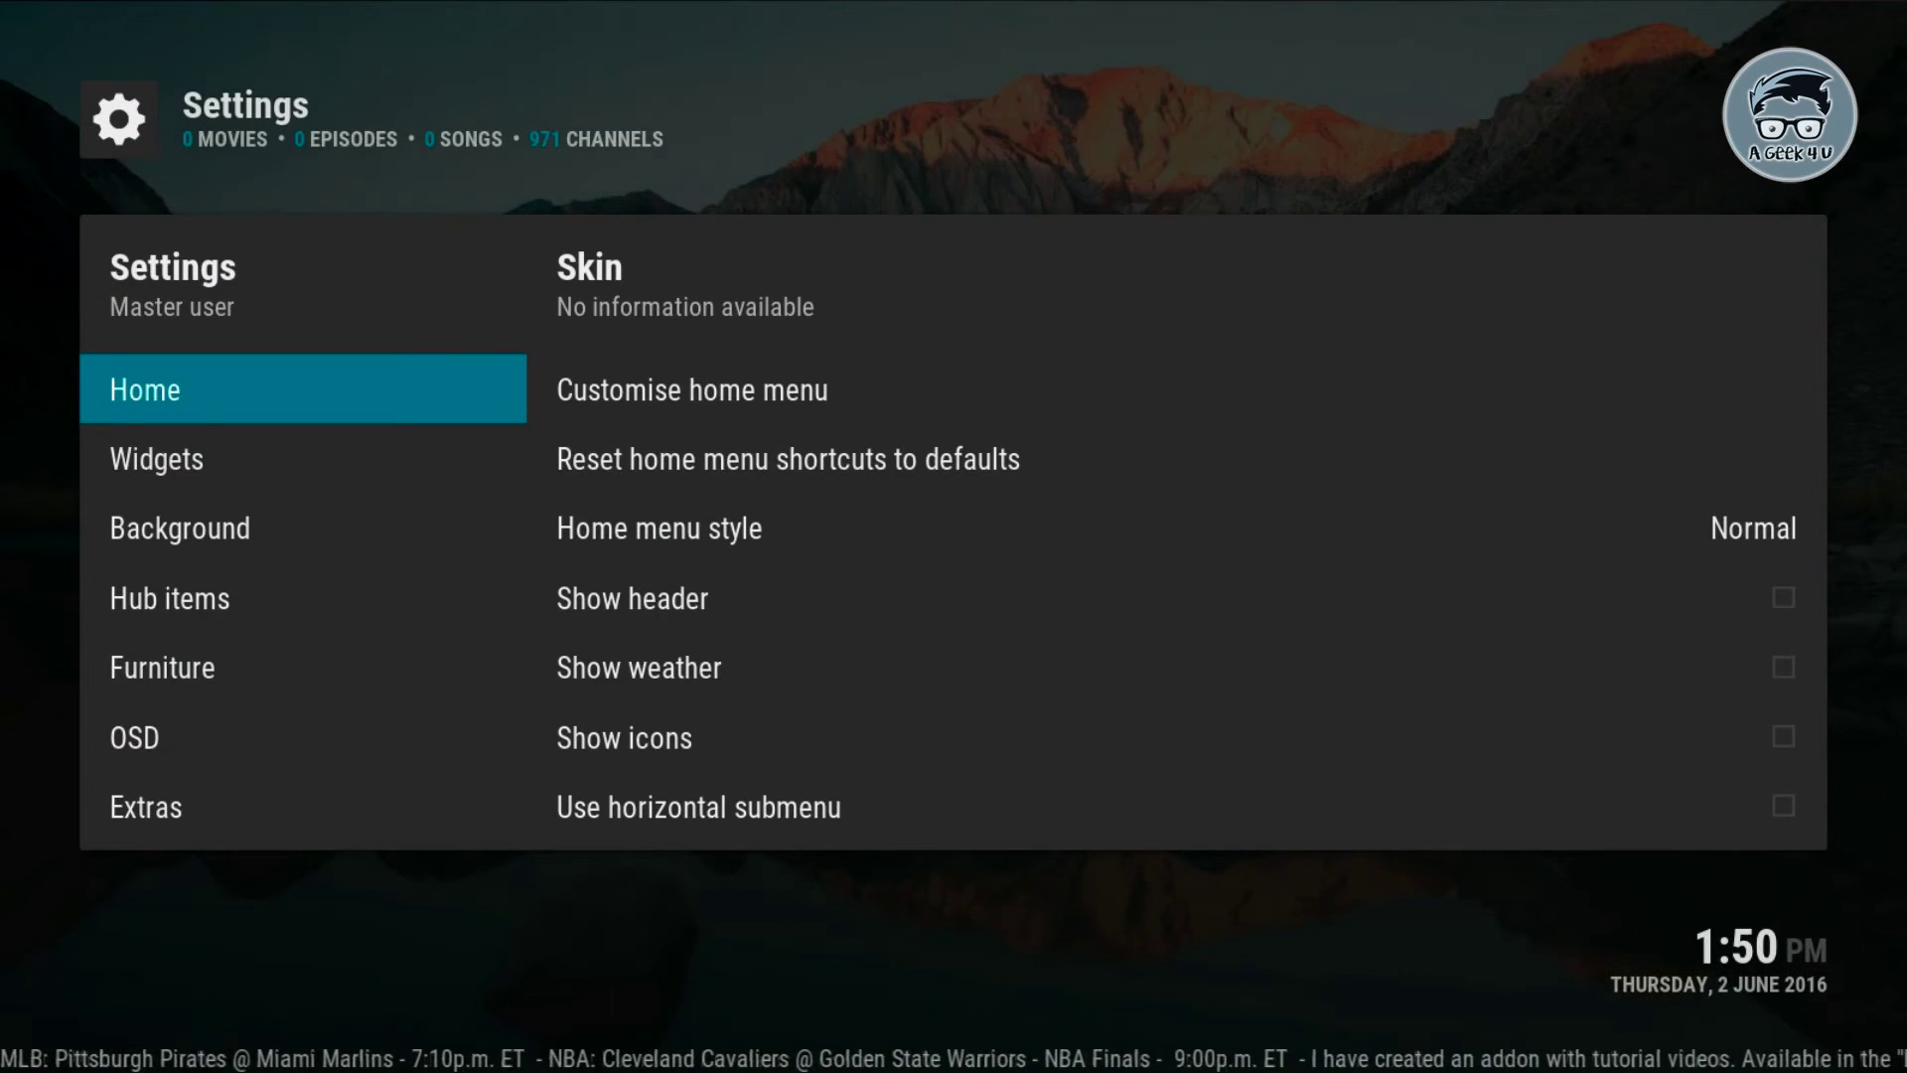
{"action": "key", "text": "Right"}
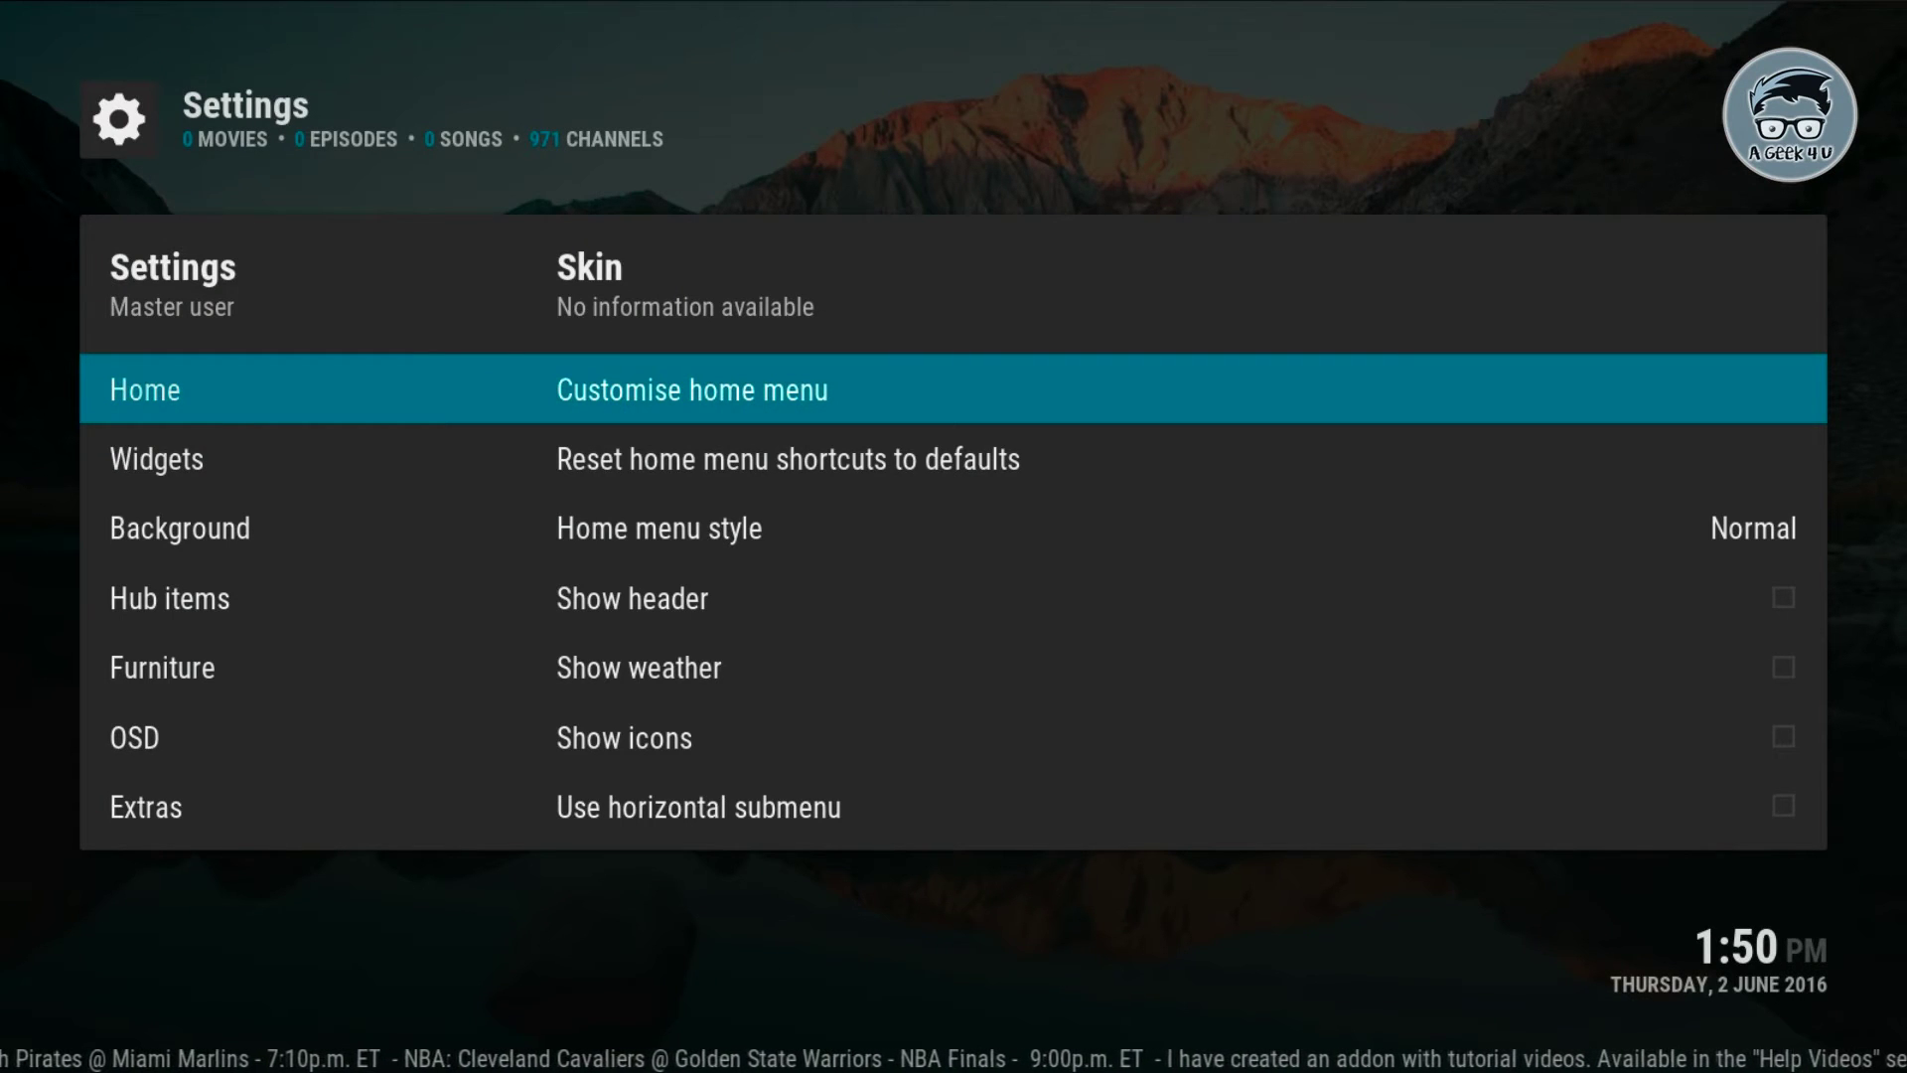
{"action": "key", "text": "Return"}
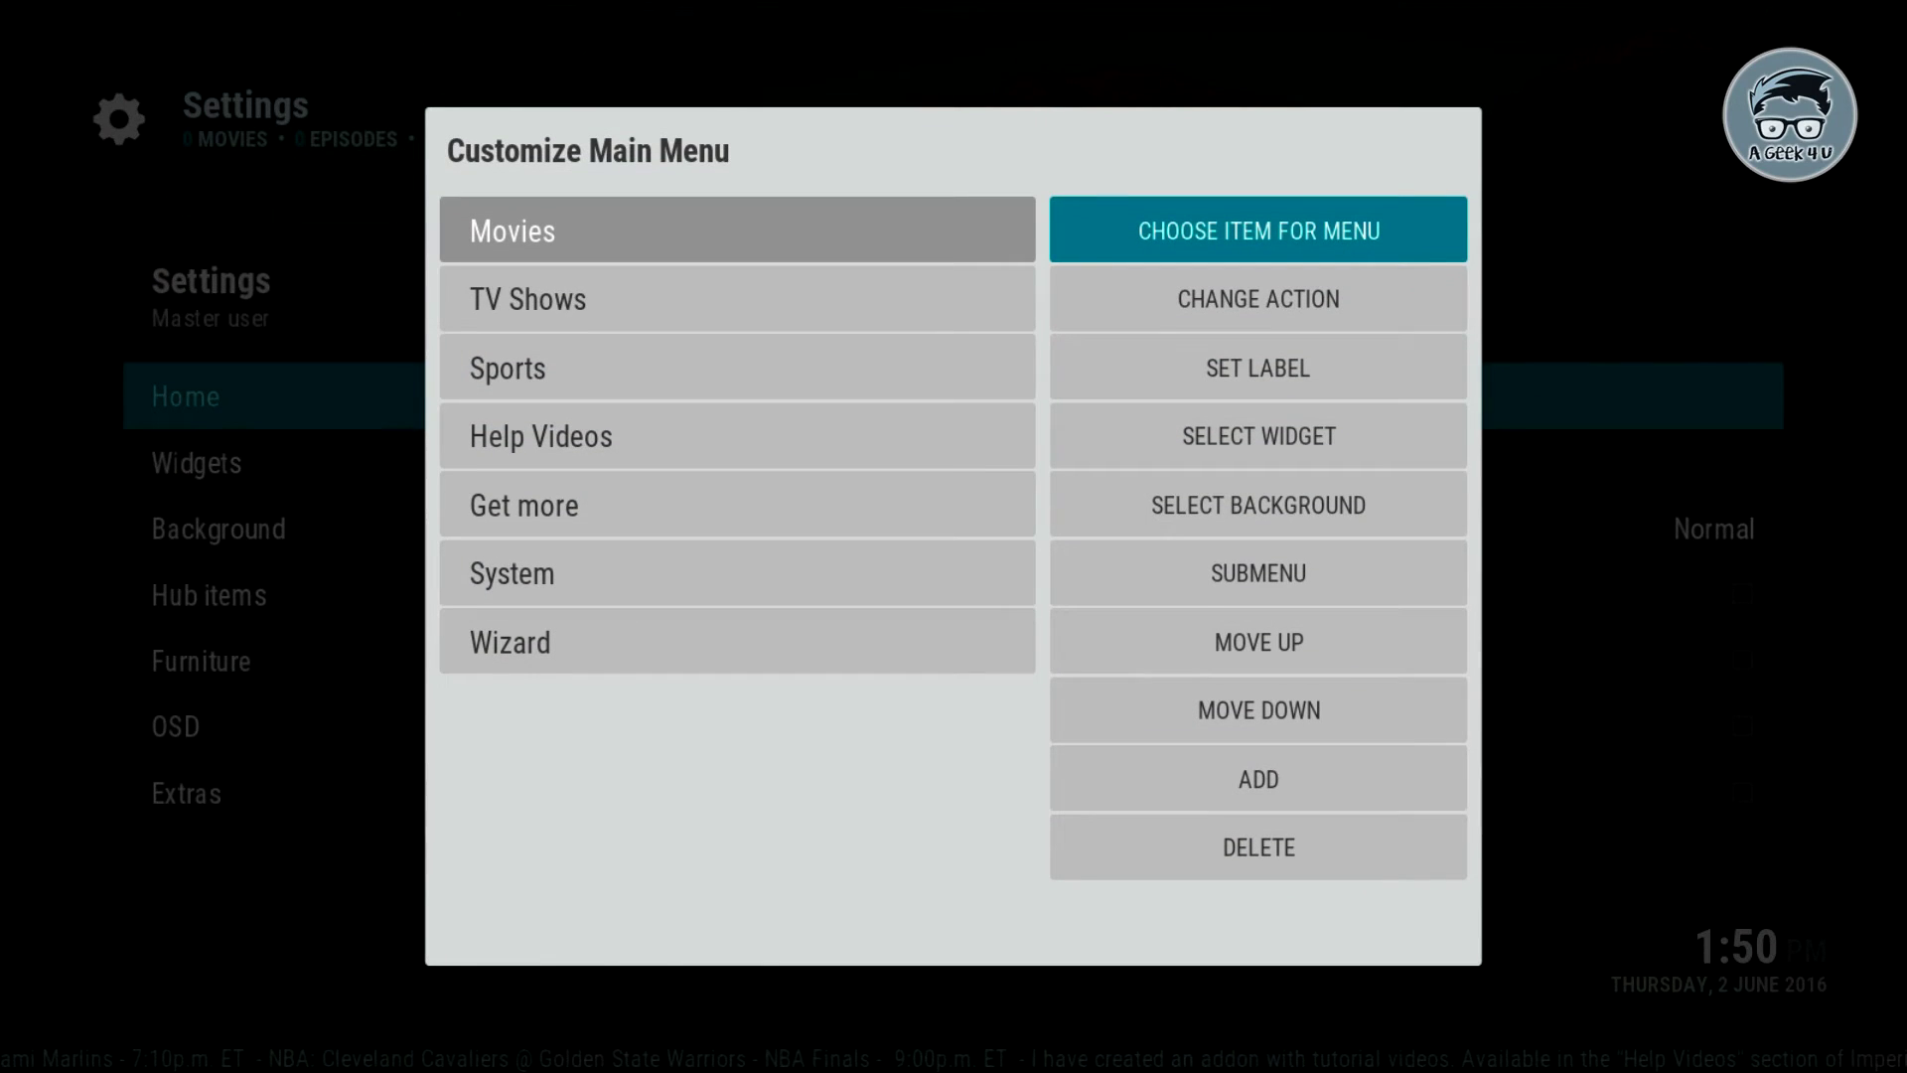
{"action": "key", "text": "Down"}
{"action": "key", "text": "Down"}
{"action": "key", "text": "Down"}
{"action": "key", "text": "Down"}
{"action": "key", "text": "Down"}
{"action": "key", "text": "Down"}
{"action": "key", "text": "Down"}
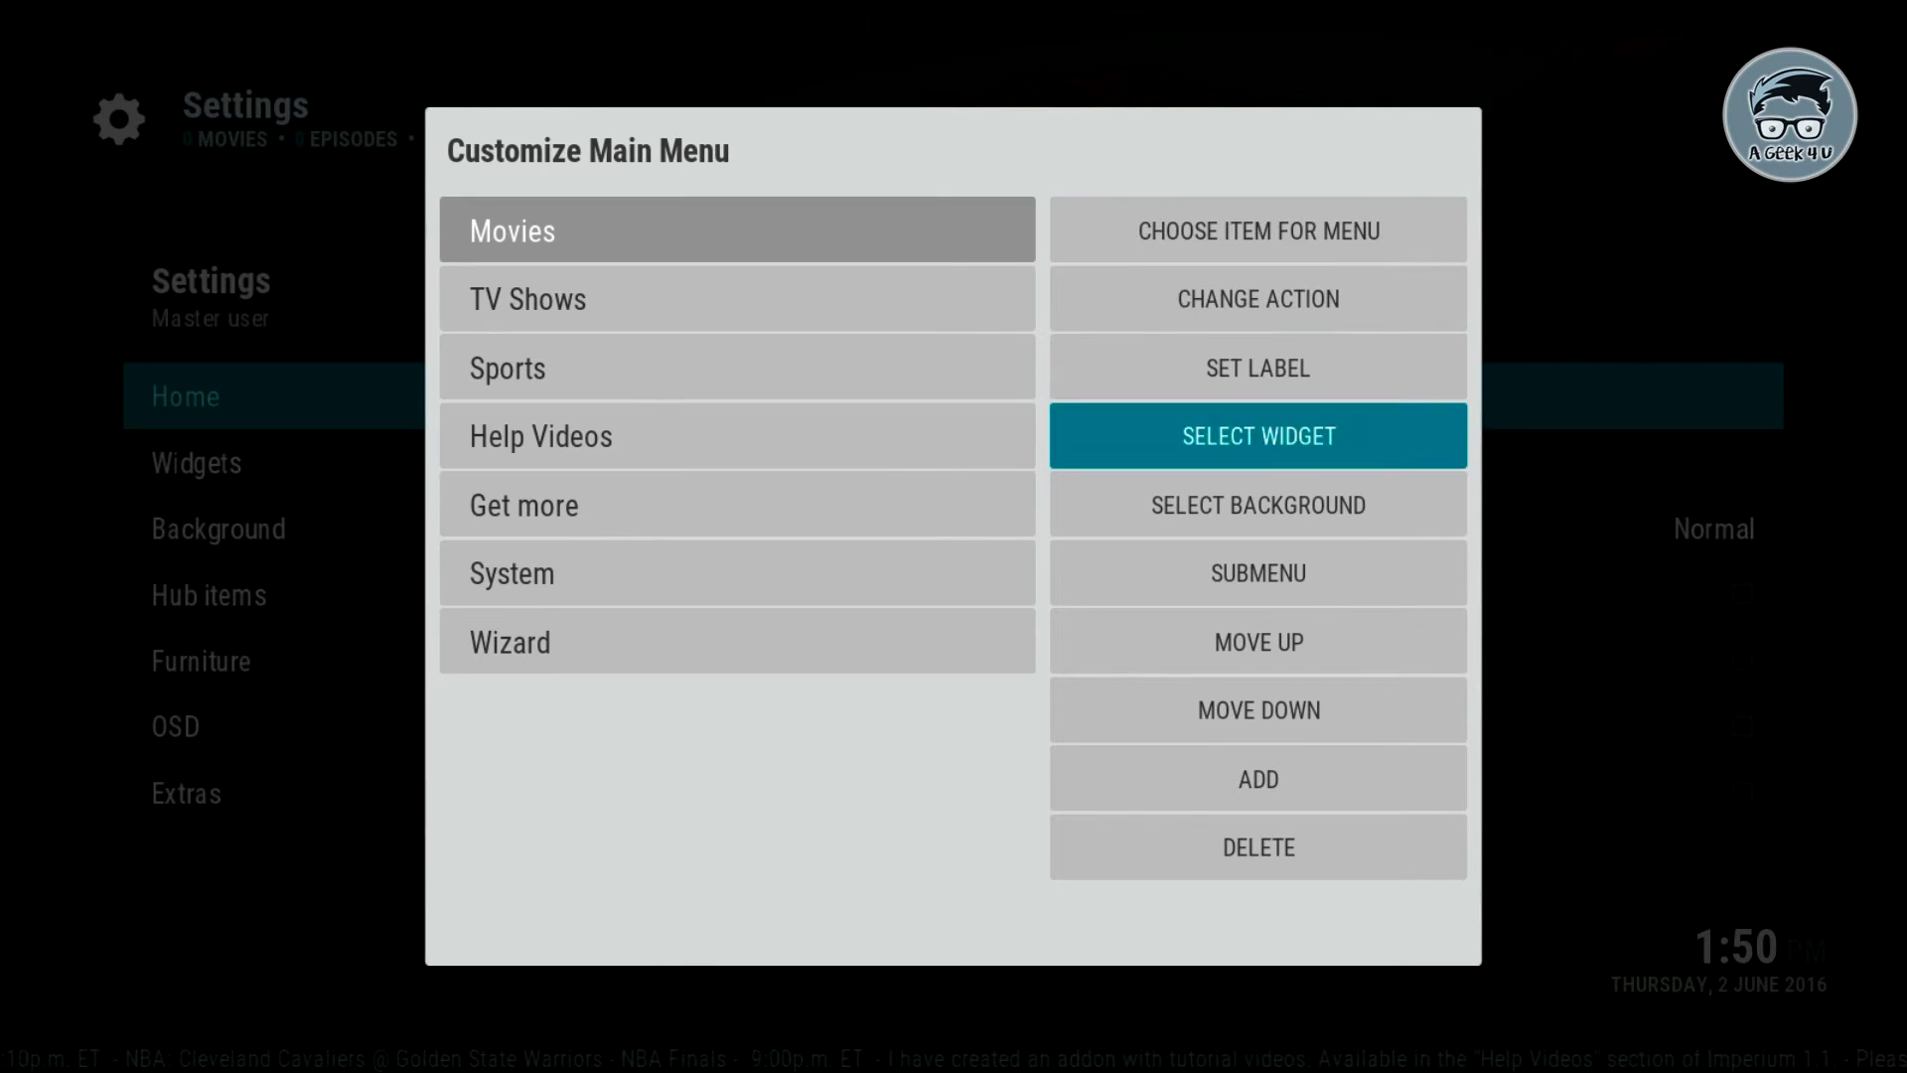
Add a new home menu item, move it to the top, and label it 'Live TV'
{"action": "key", "text": "Down"}
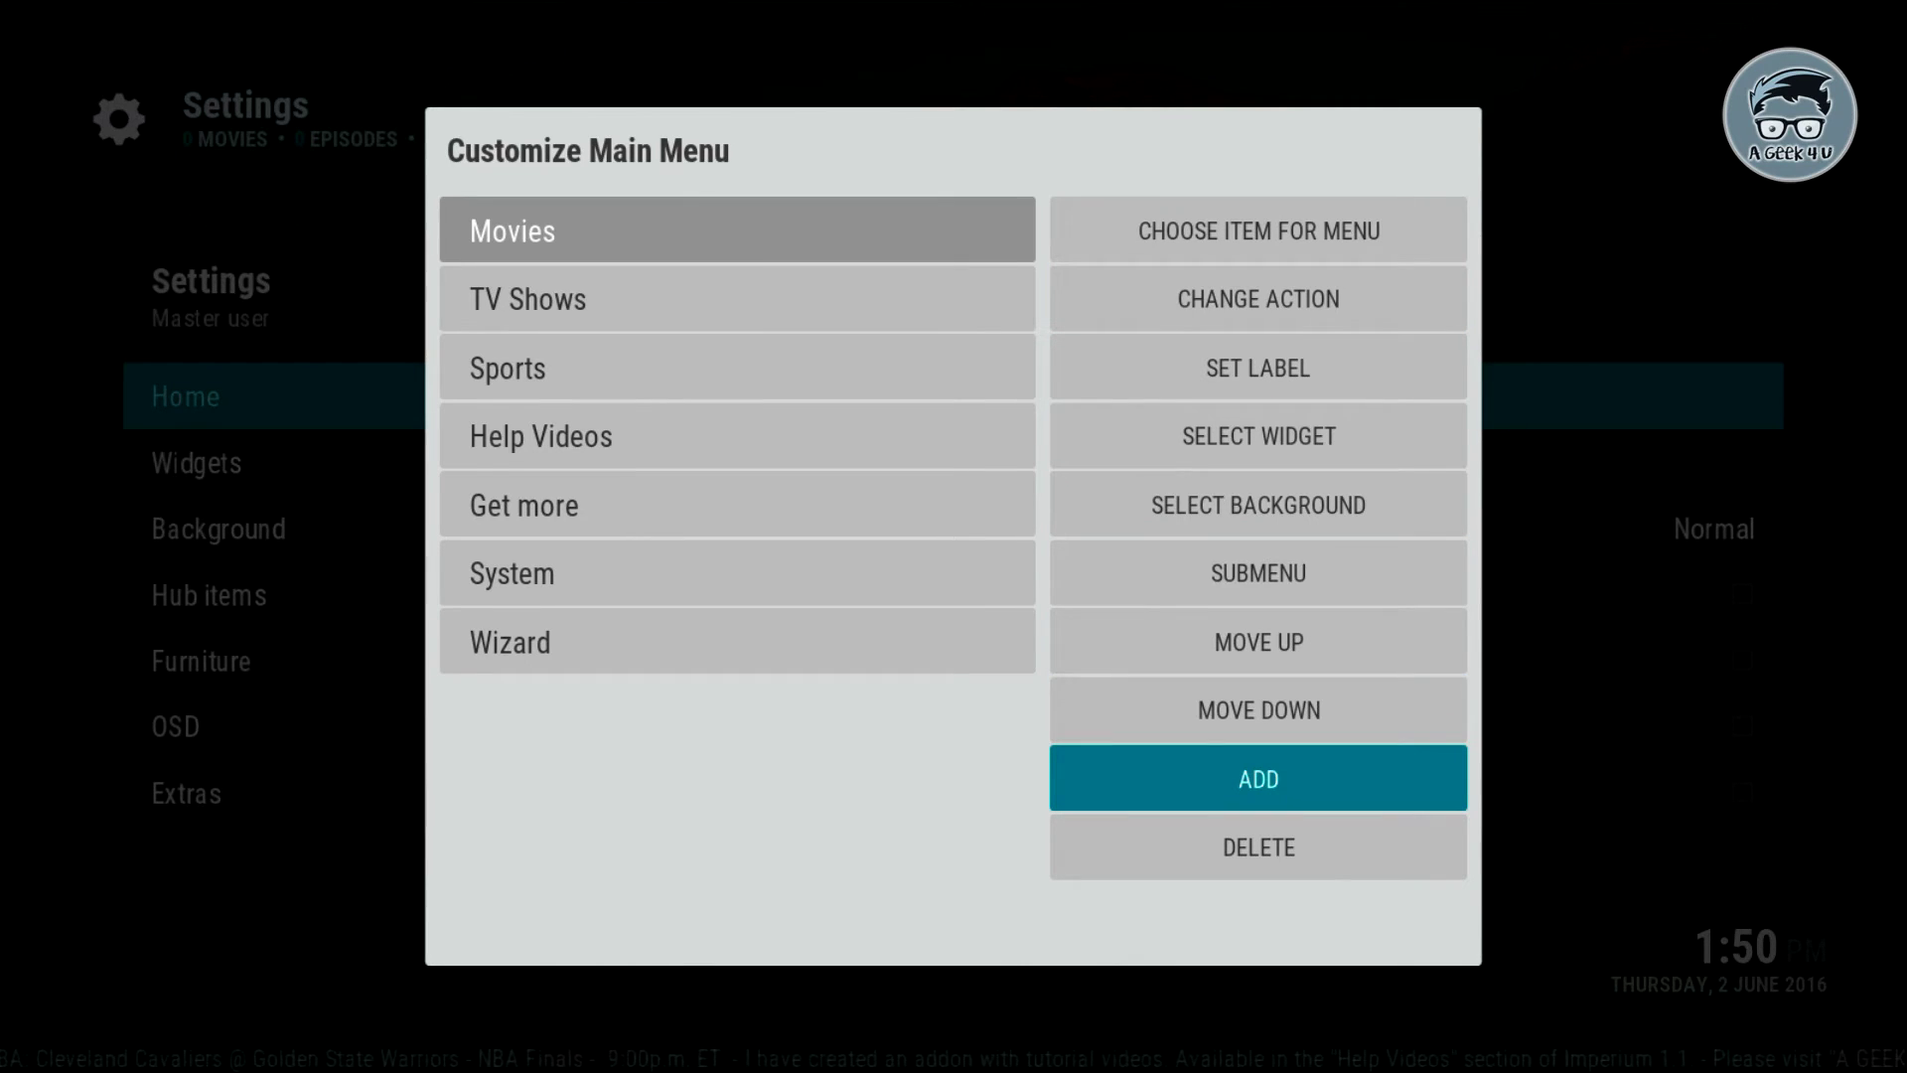
{"action": "key", "text": "Return"}
{"action": "key", "text": "Up"}
{"action": "key", "text": "Up"}
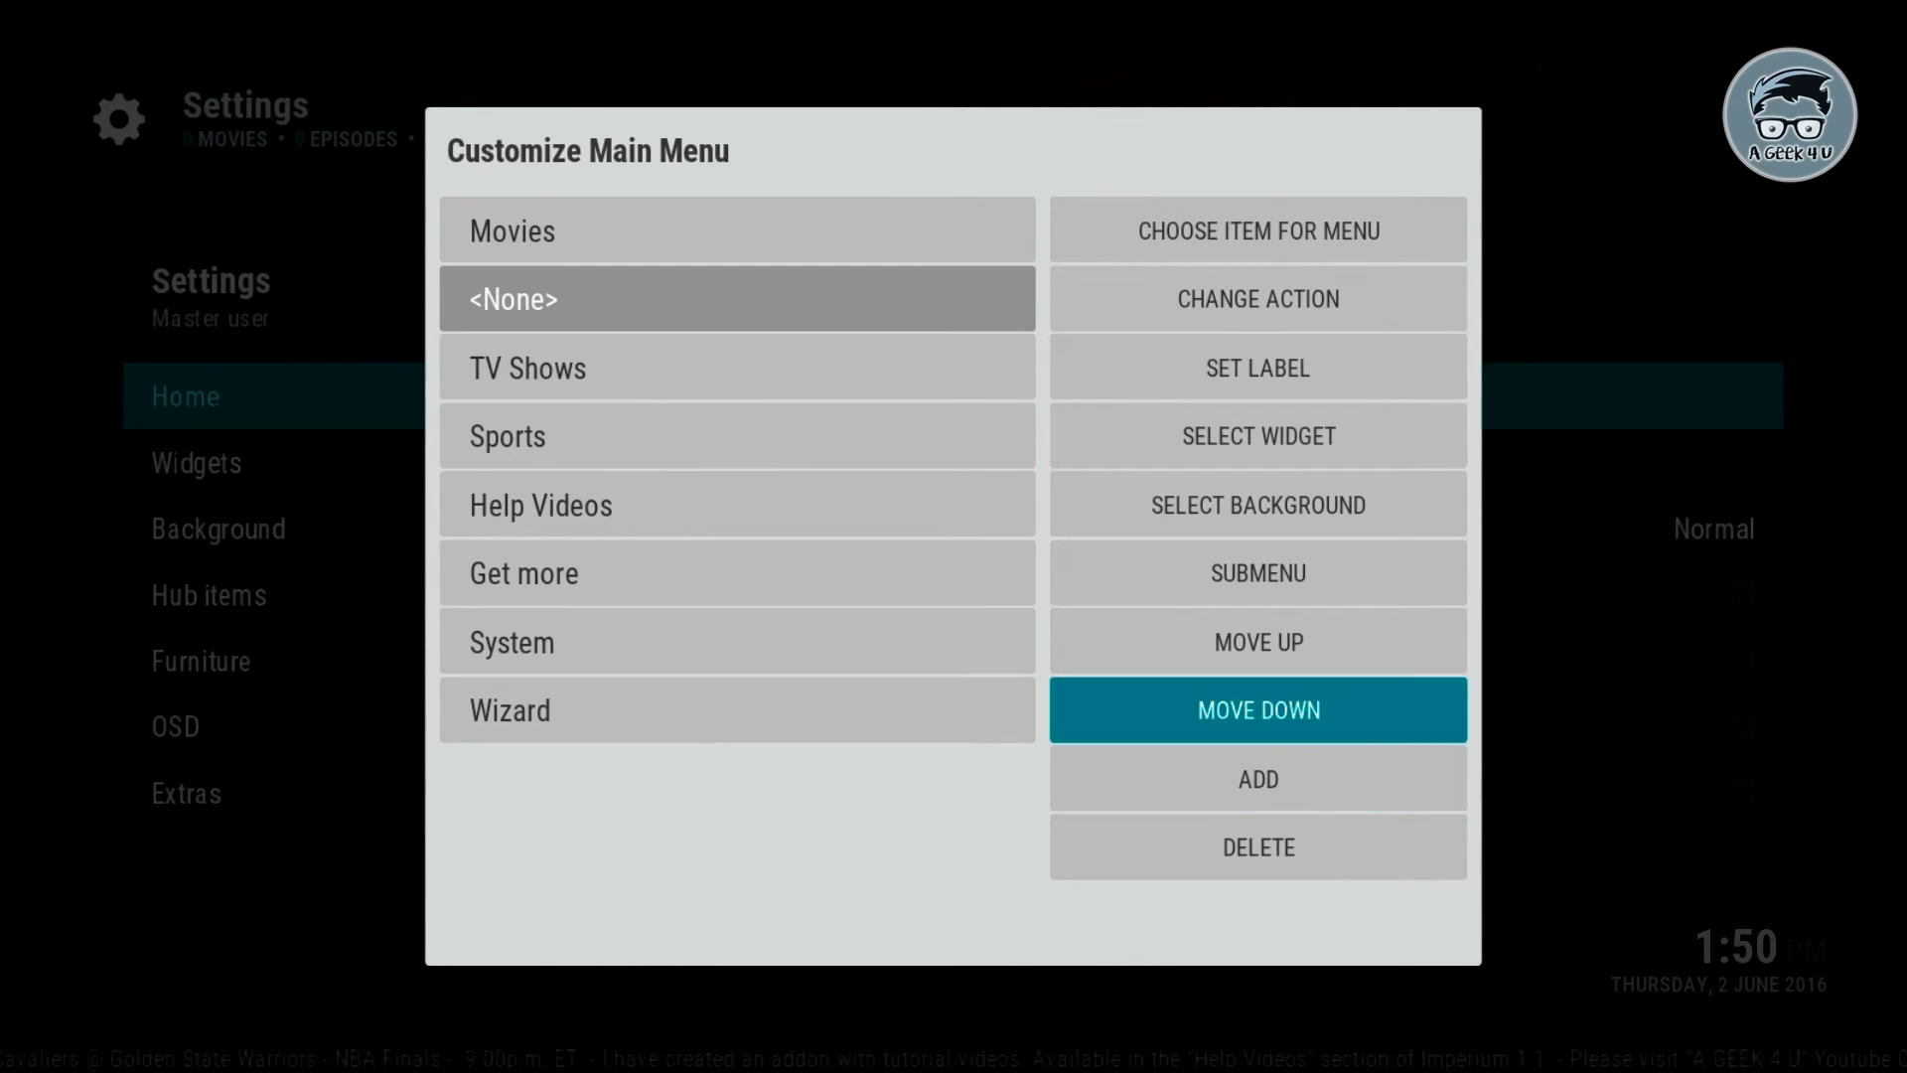
{"action": "key", "text": "Return"}
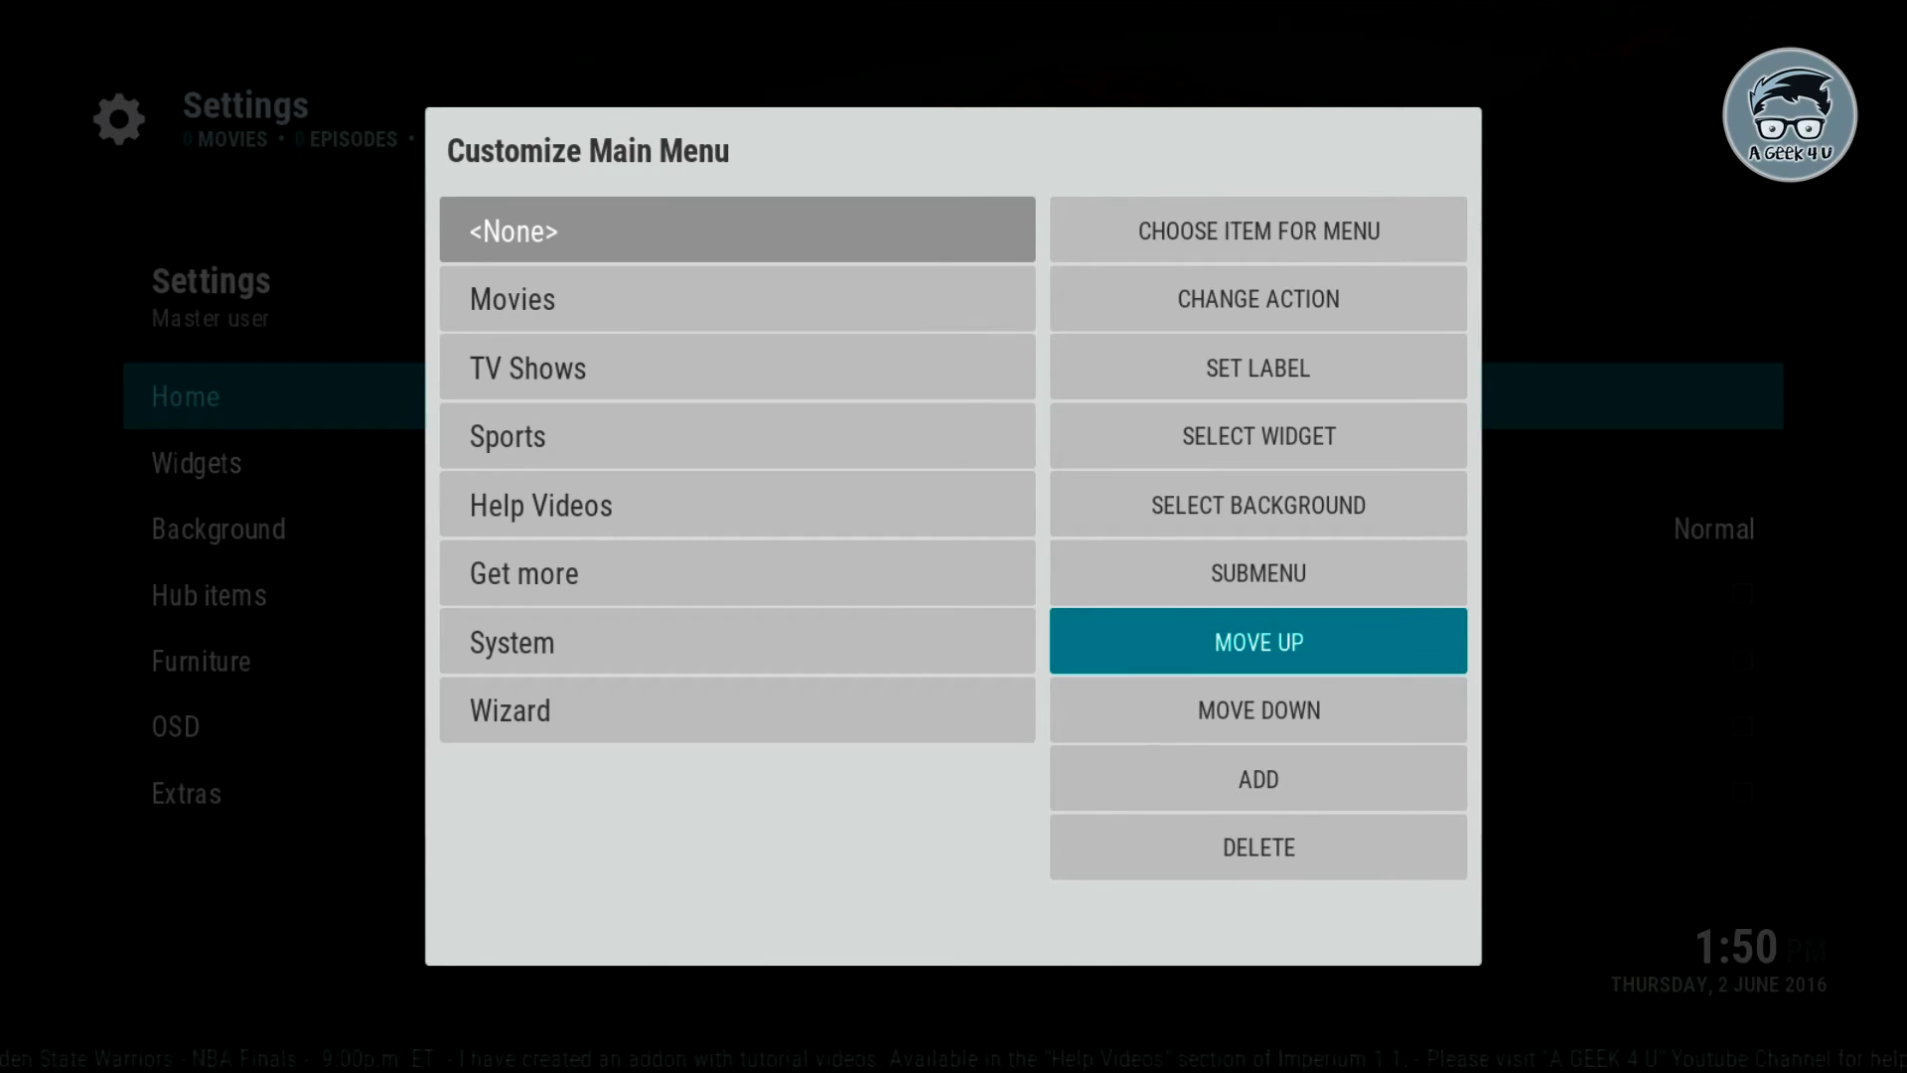
{"action": "key", "text": "Up"}
{"action": "key", "text": "Up"}
{"action": "key", "text": "Up"}
{"action": "key", "text": "Up"}
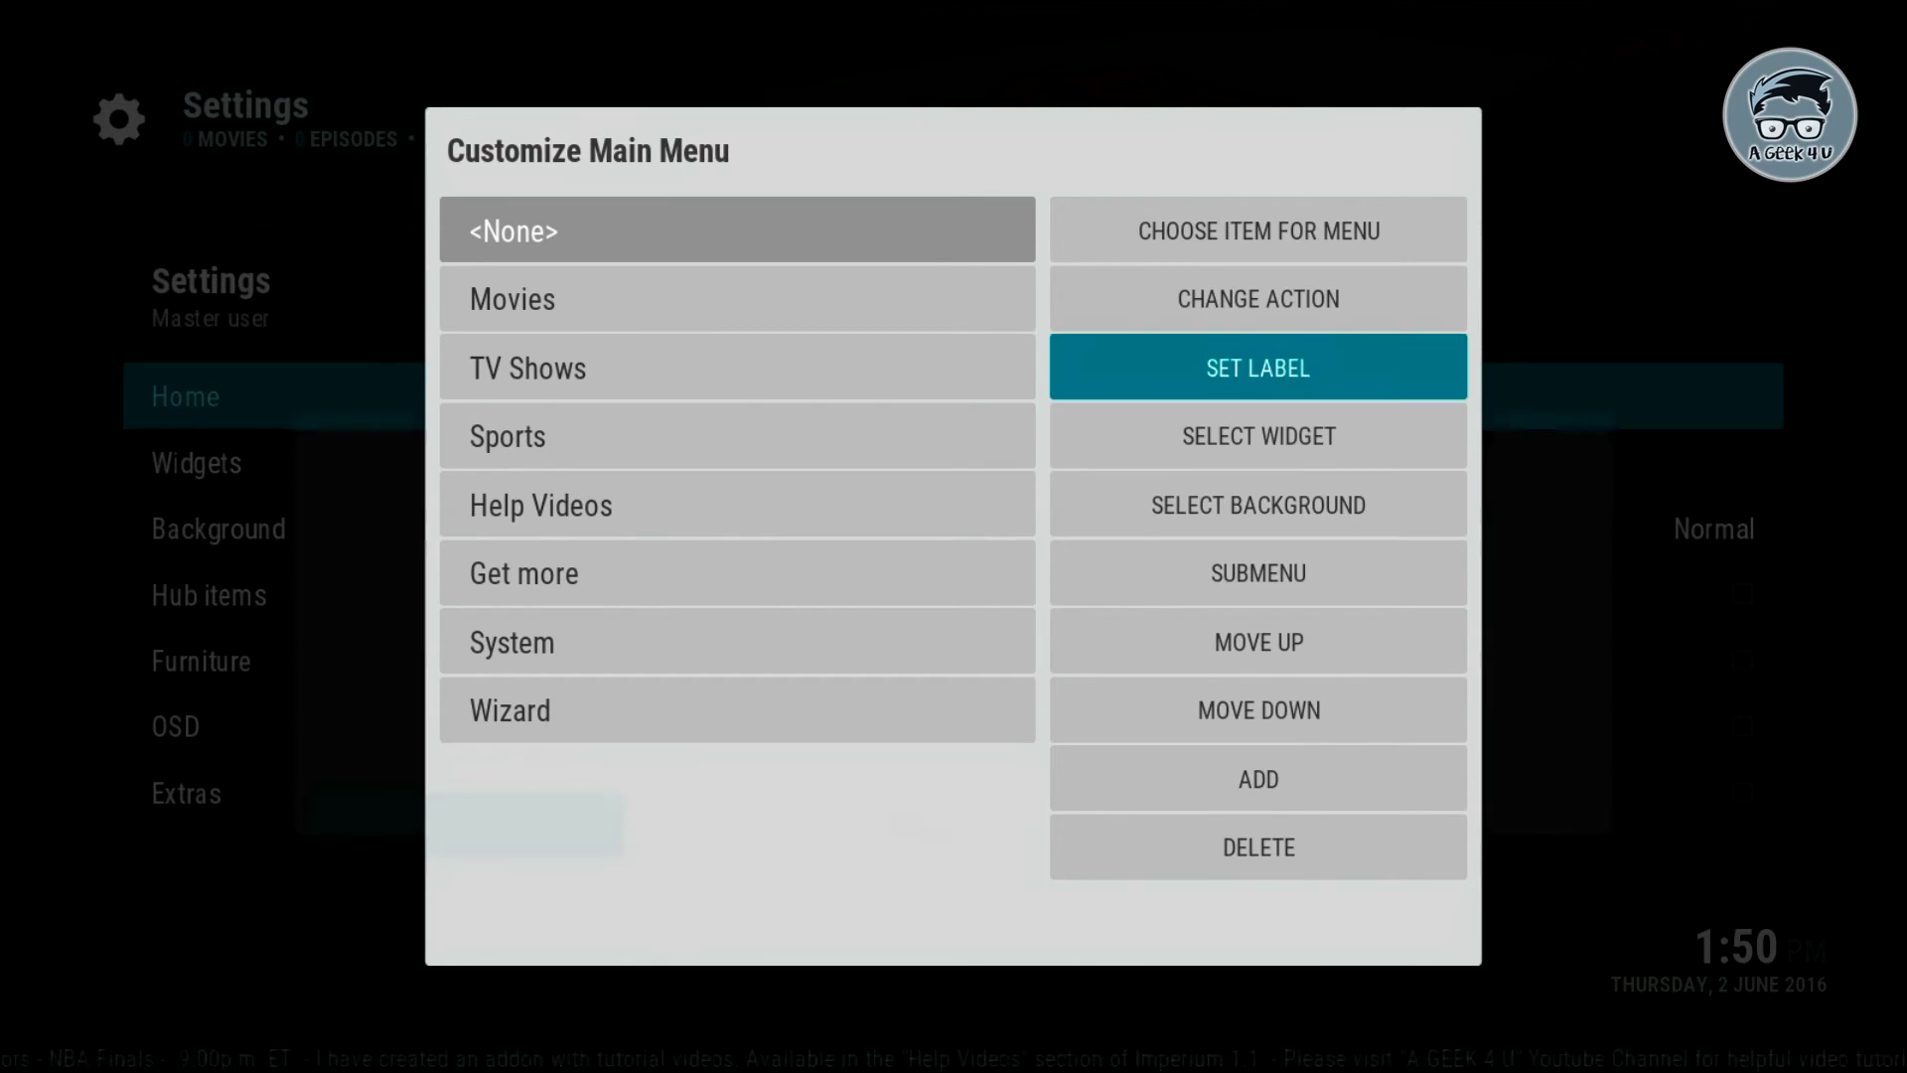
{"action": "key", "text": "Return"}
{"action": "type", "text": "Live TV"}
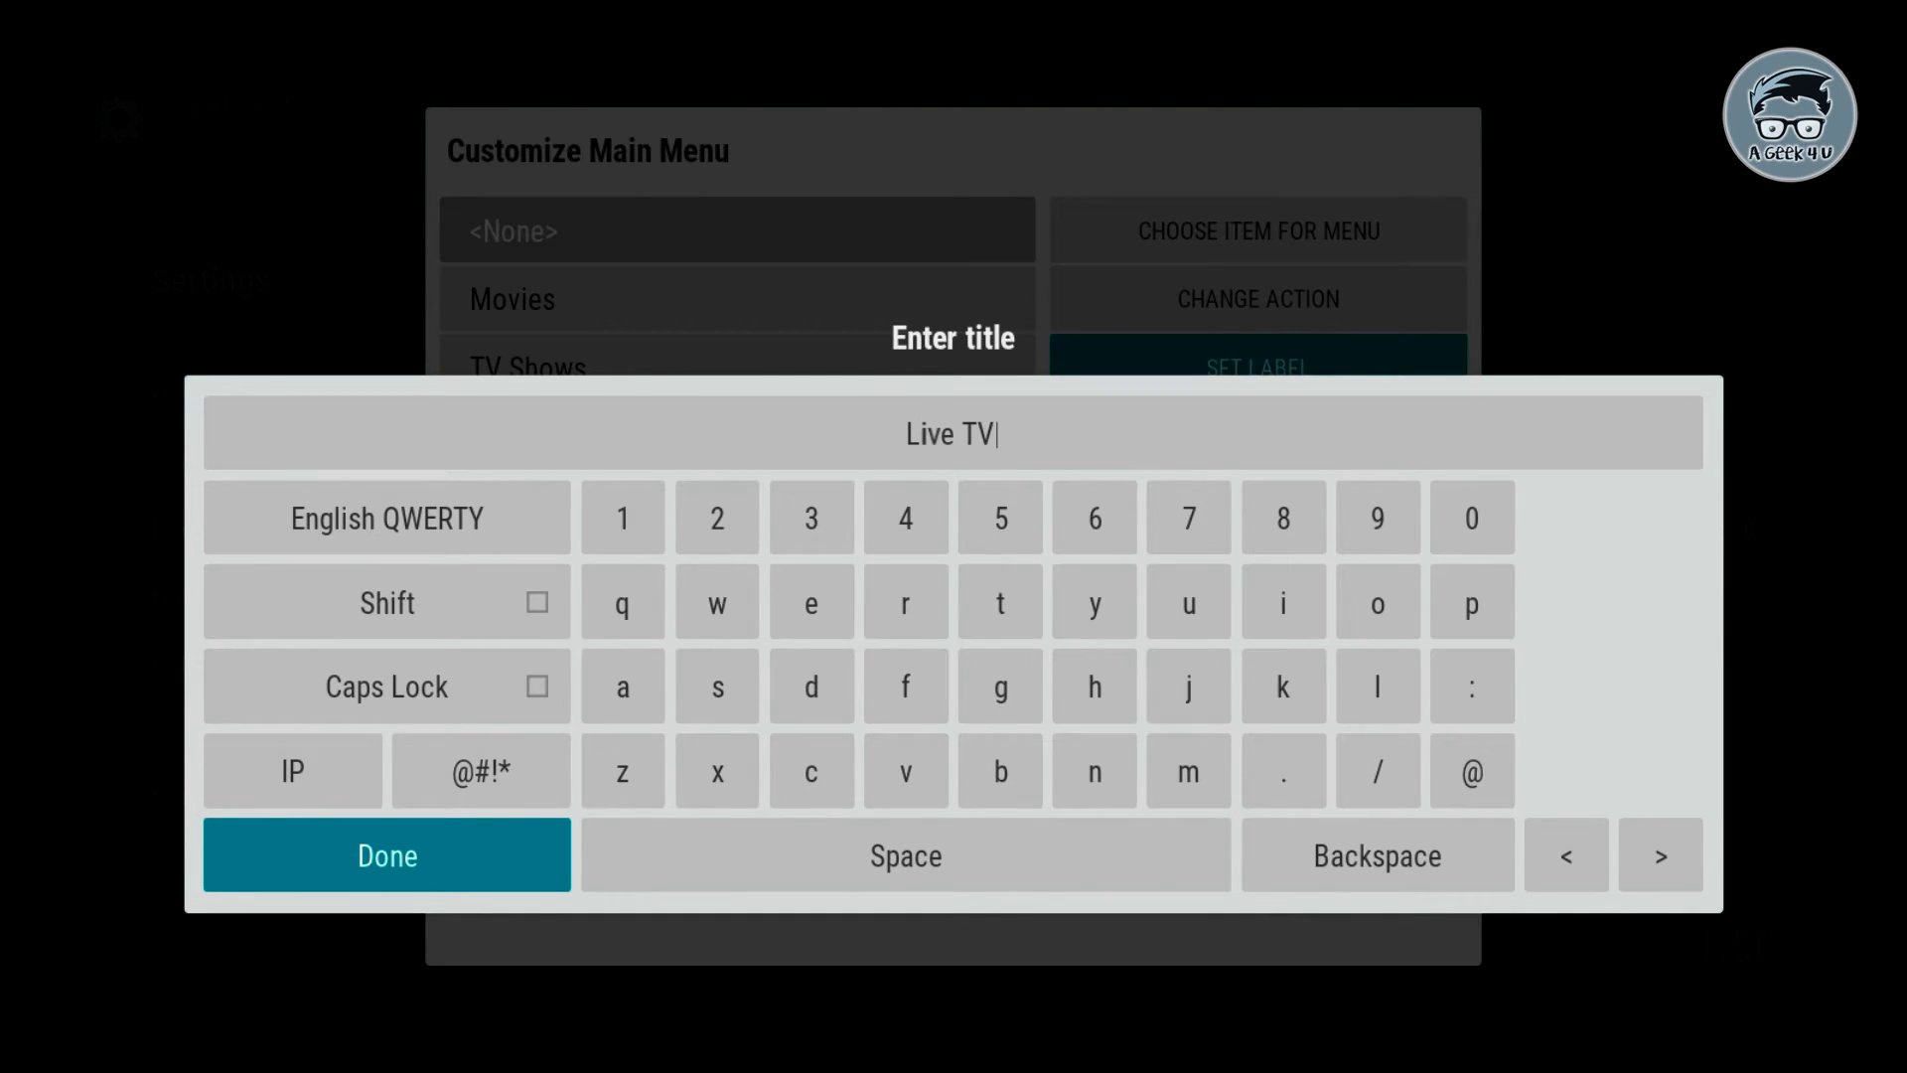
{"action": "key", "text": "Return"}
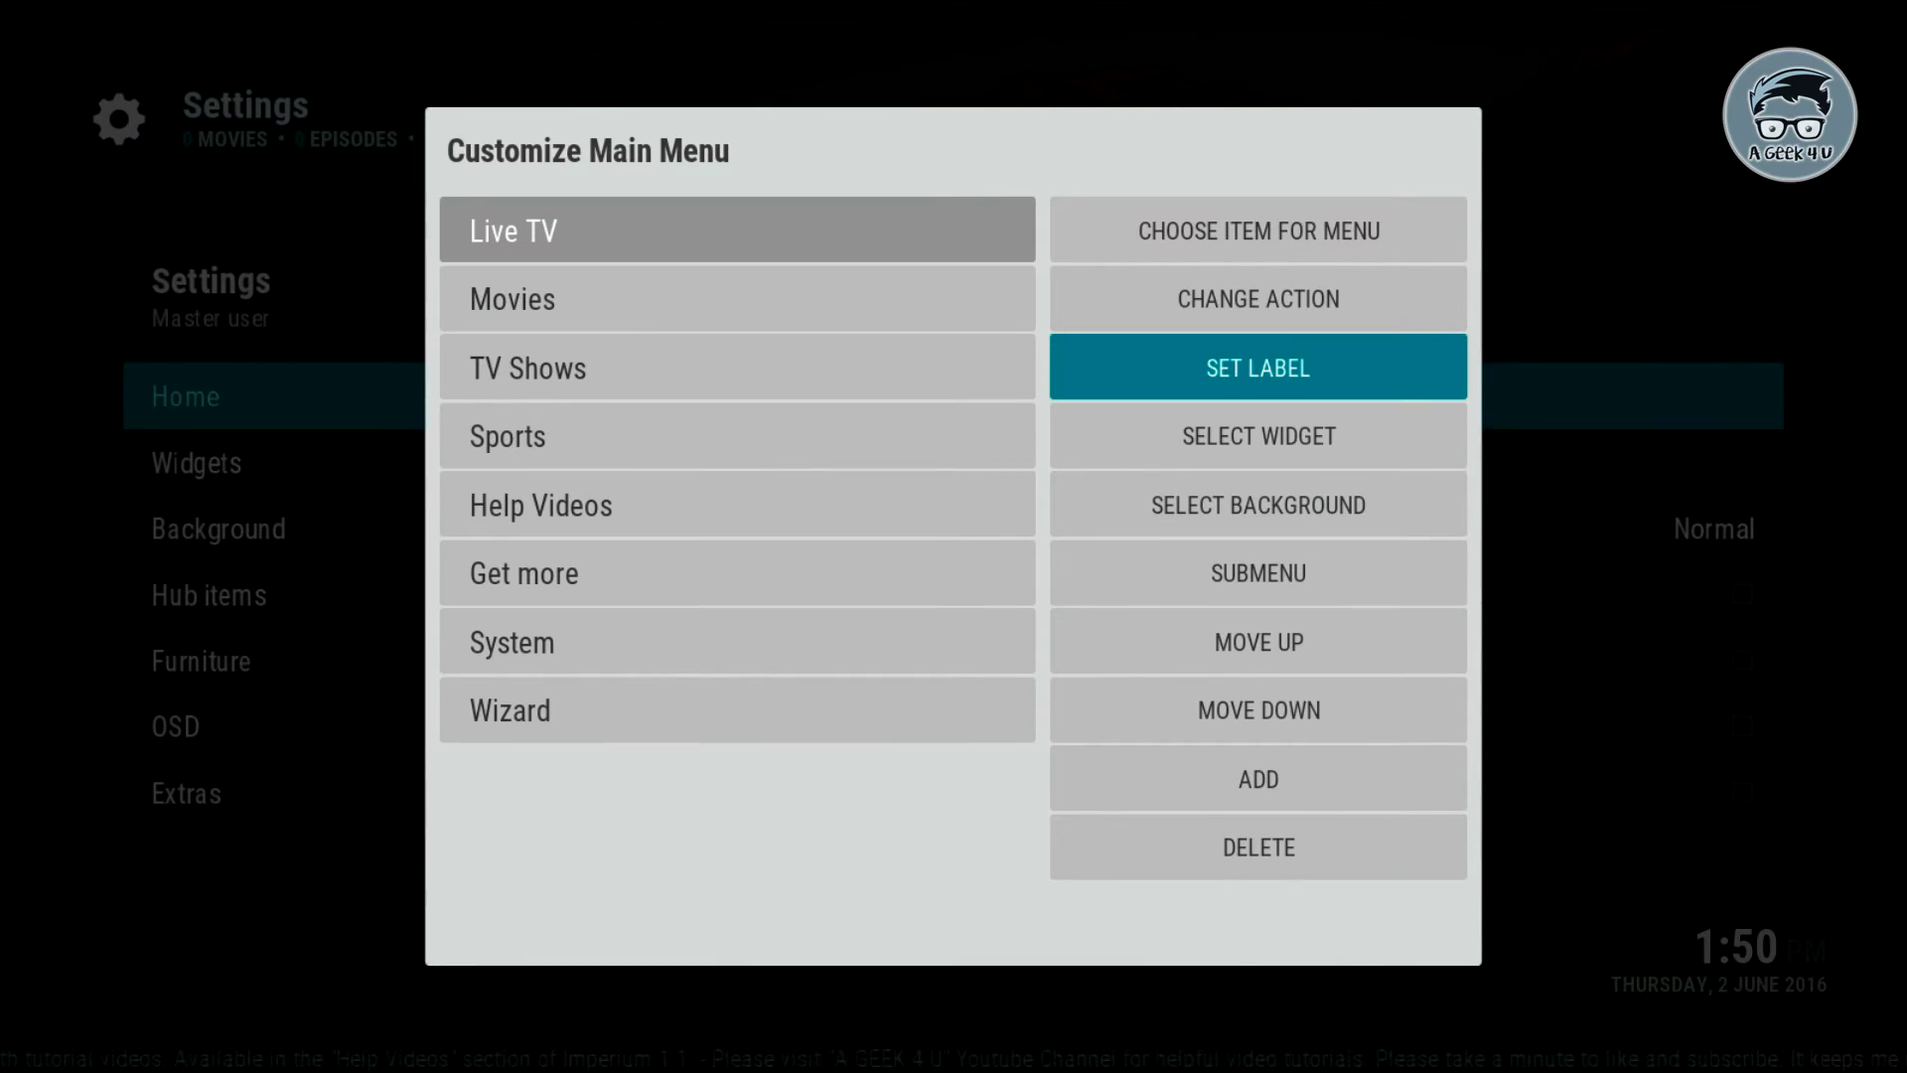
Set the Live TV item's action to Live TV > Channels
{"action": "key", "text": "Up"}
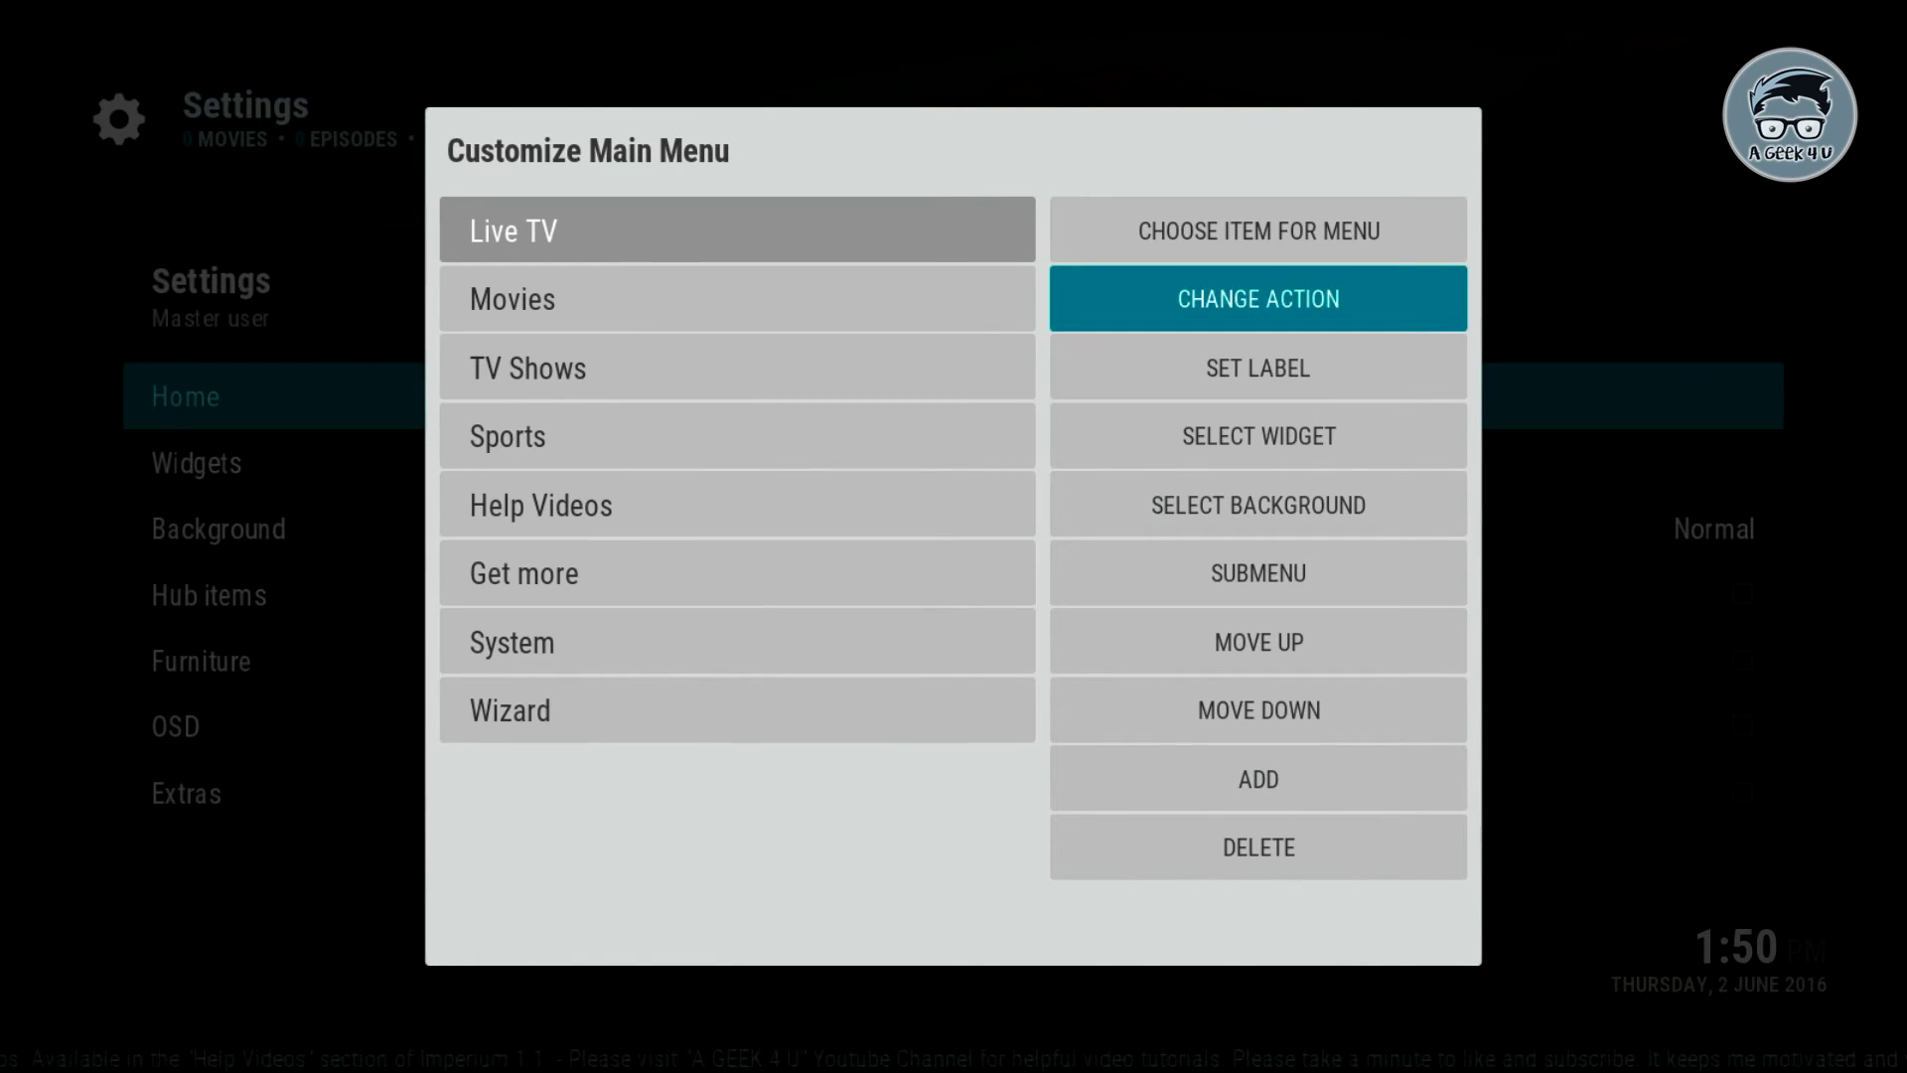
{"action": "key", "text": "Return"}
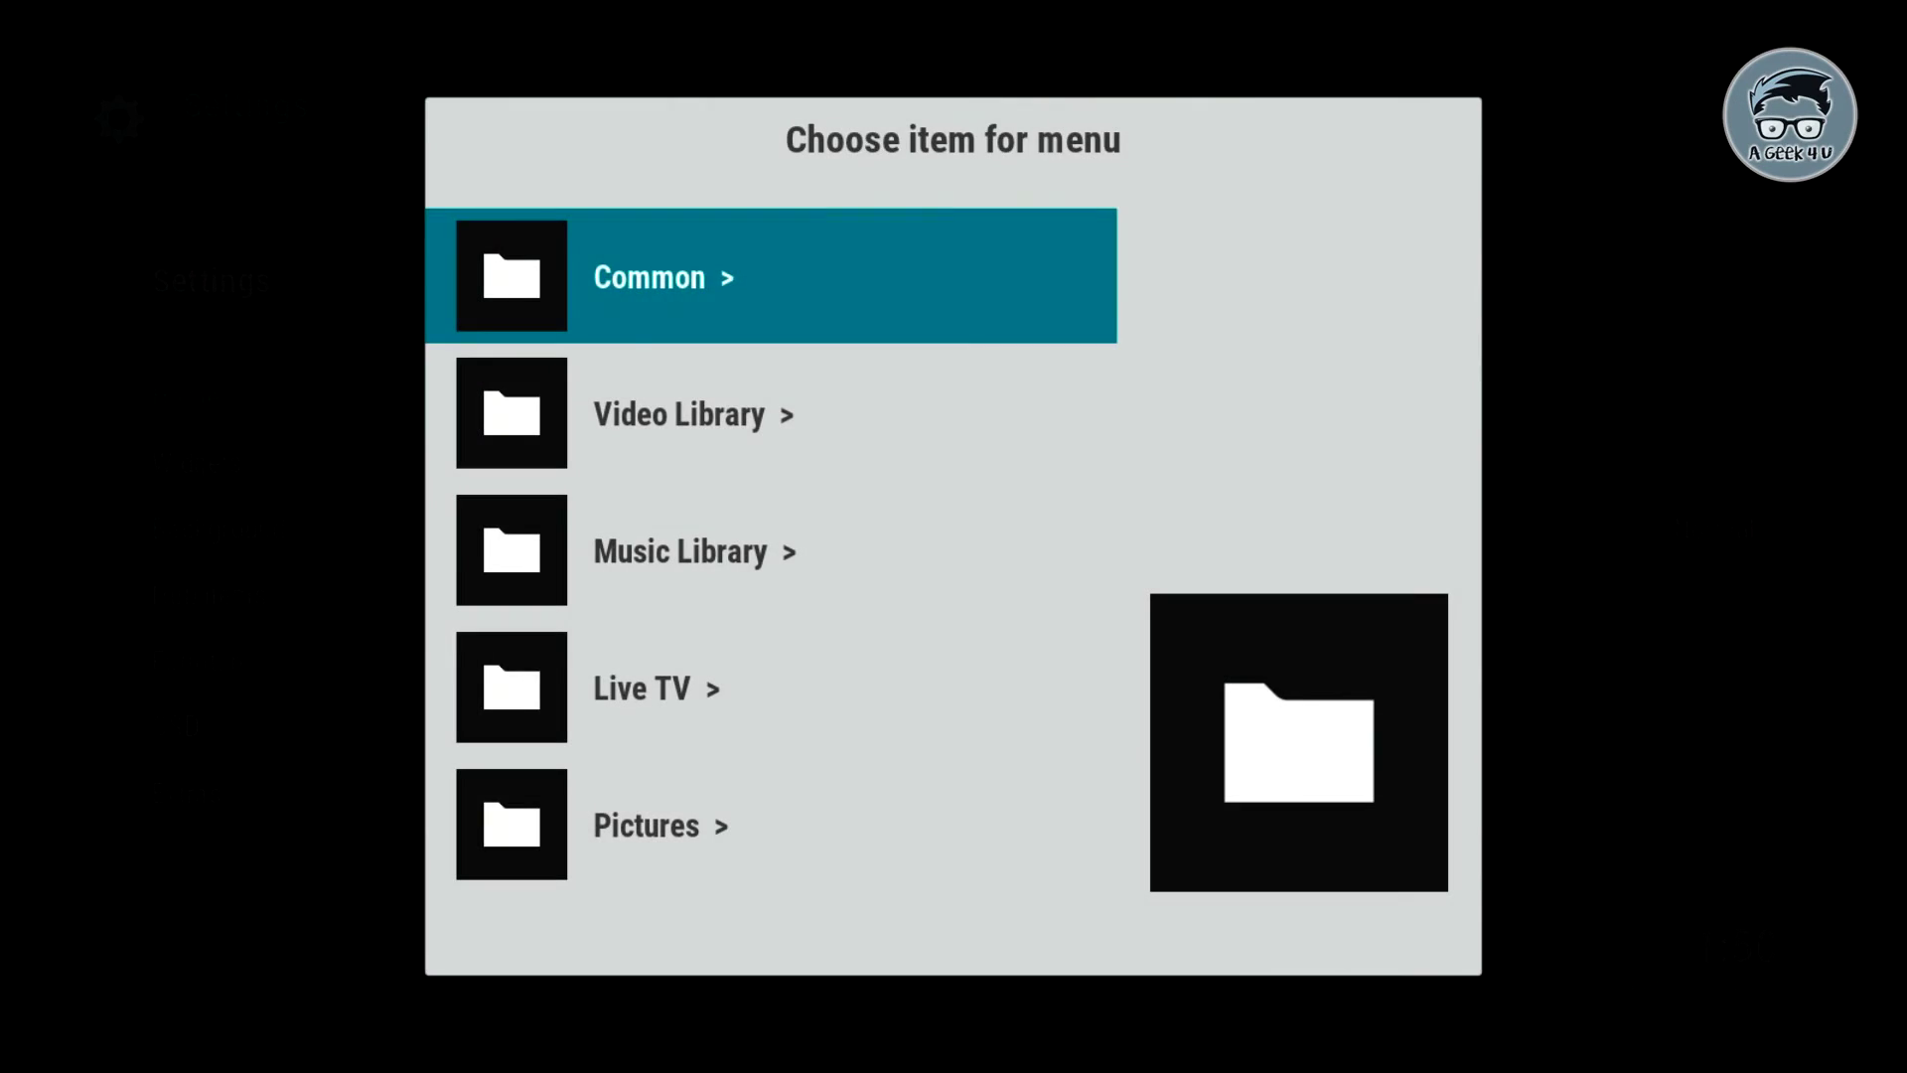
{"action": "key", "text": "Down"}
{"action": "key", "text": "Down"}
{"action": "key", "text": "Down"}
{"action": "key", "text": "Return"}
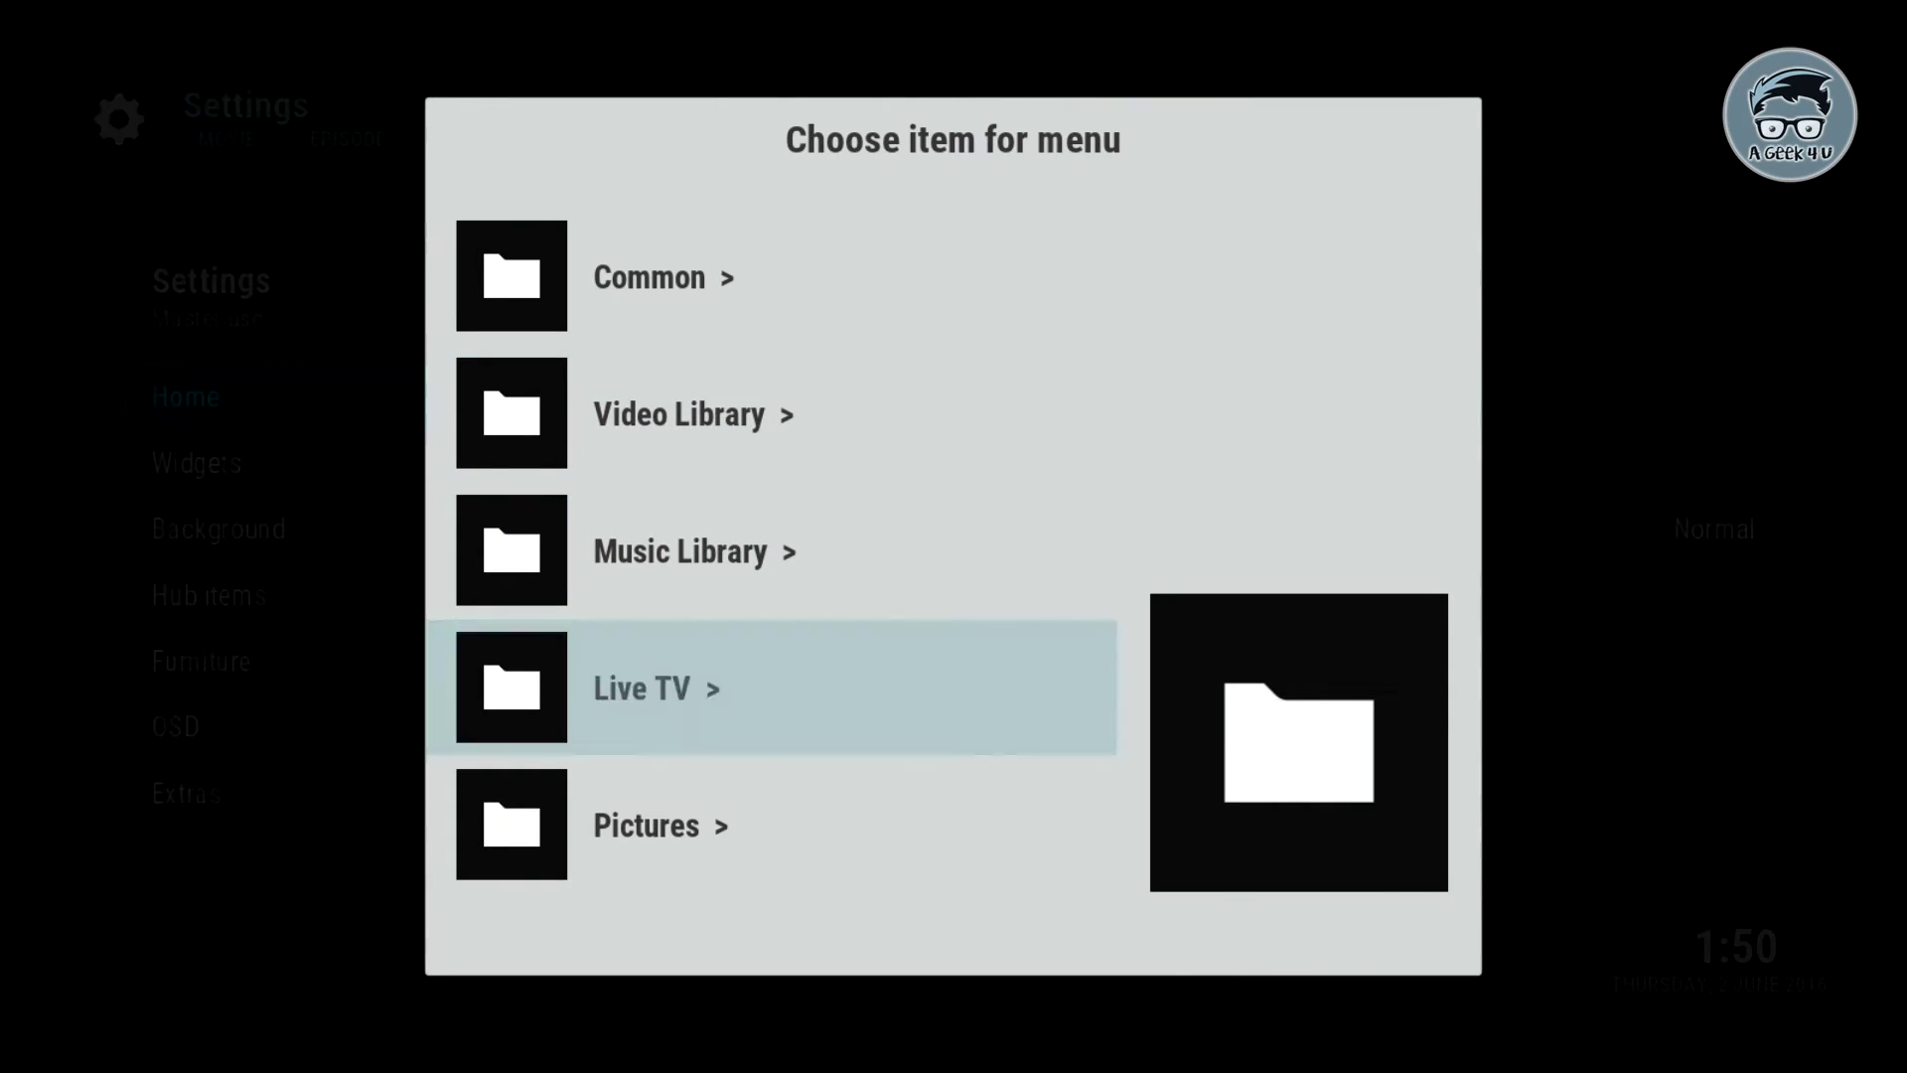
{"action": "key", "text": "Down"}
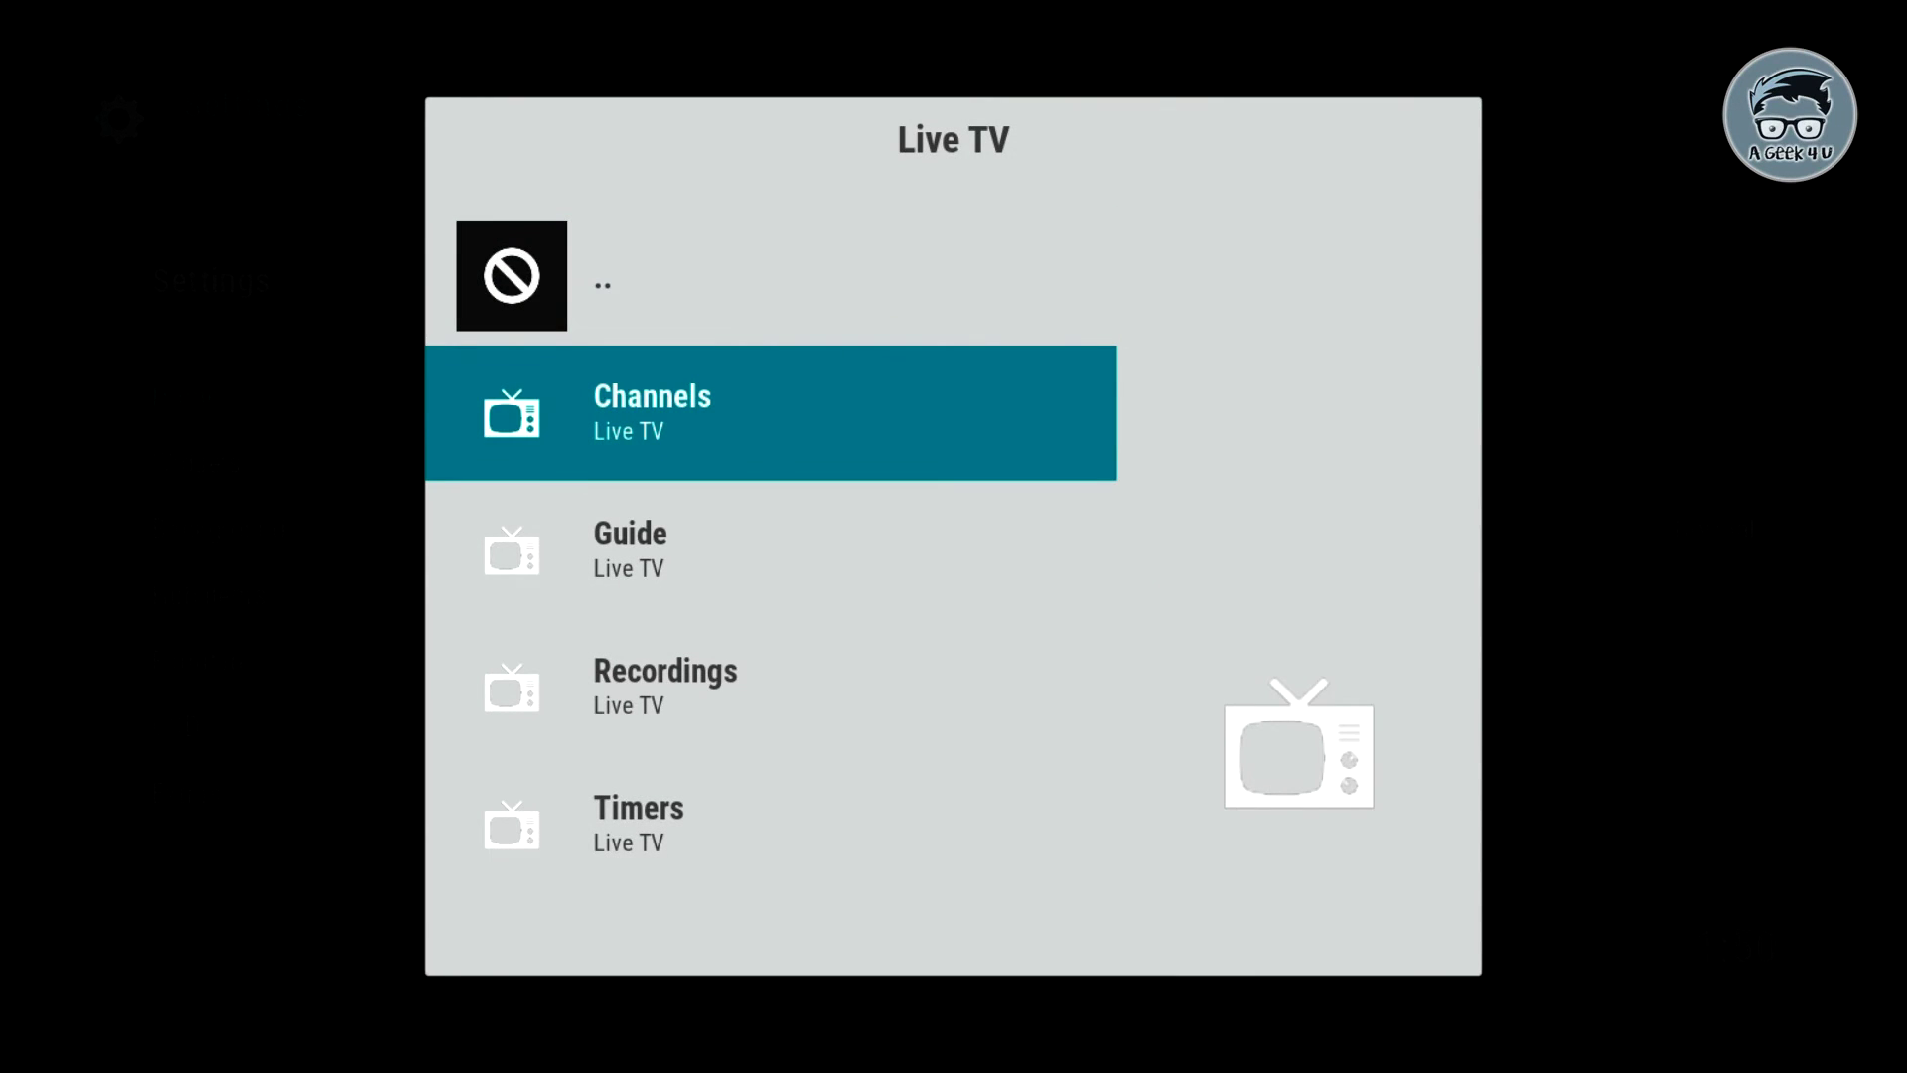
{"action": "key", "text": "Return"}
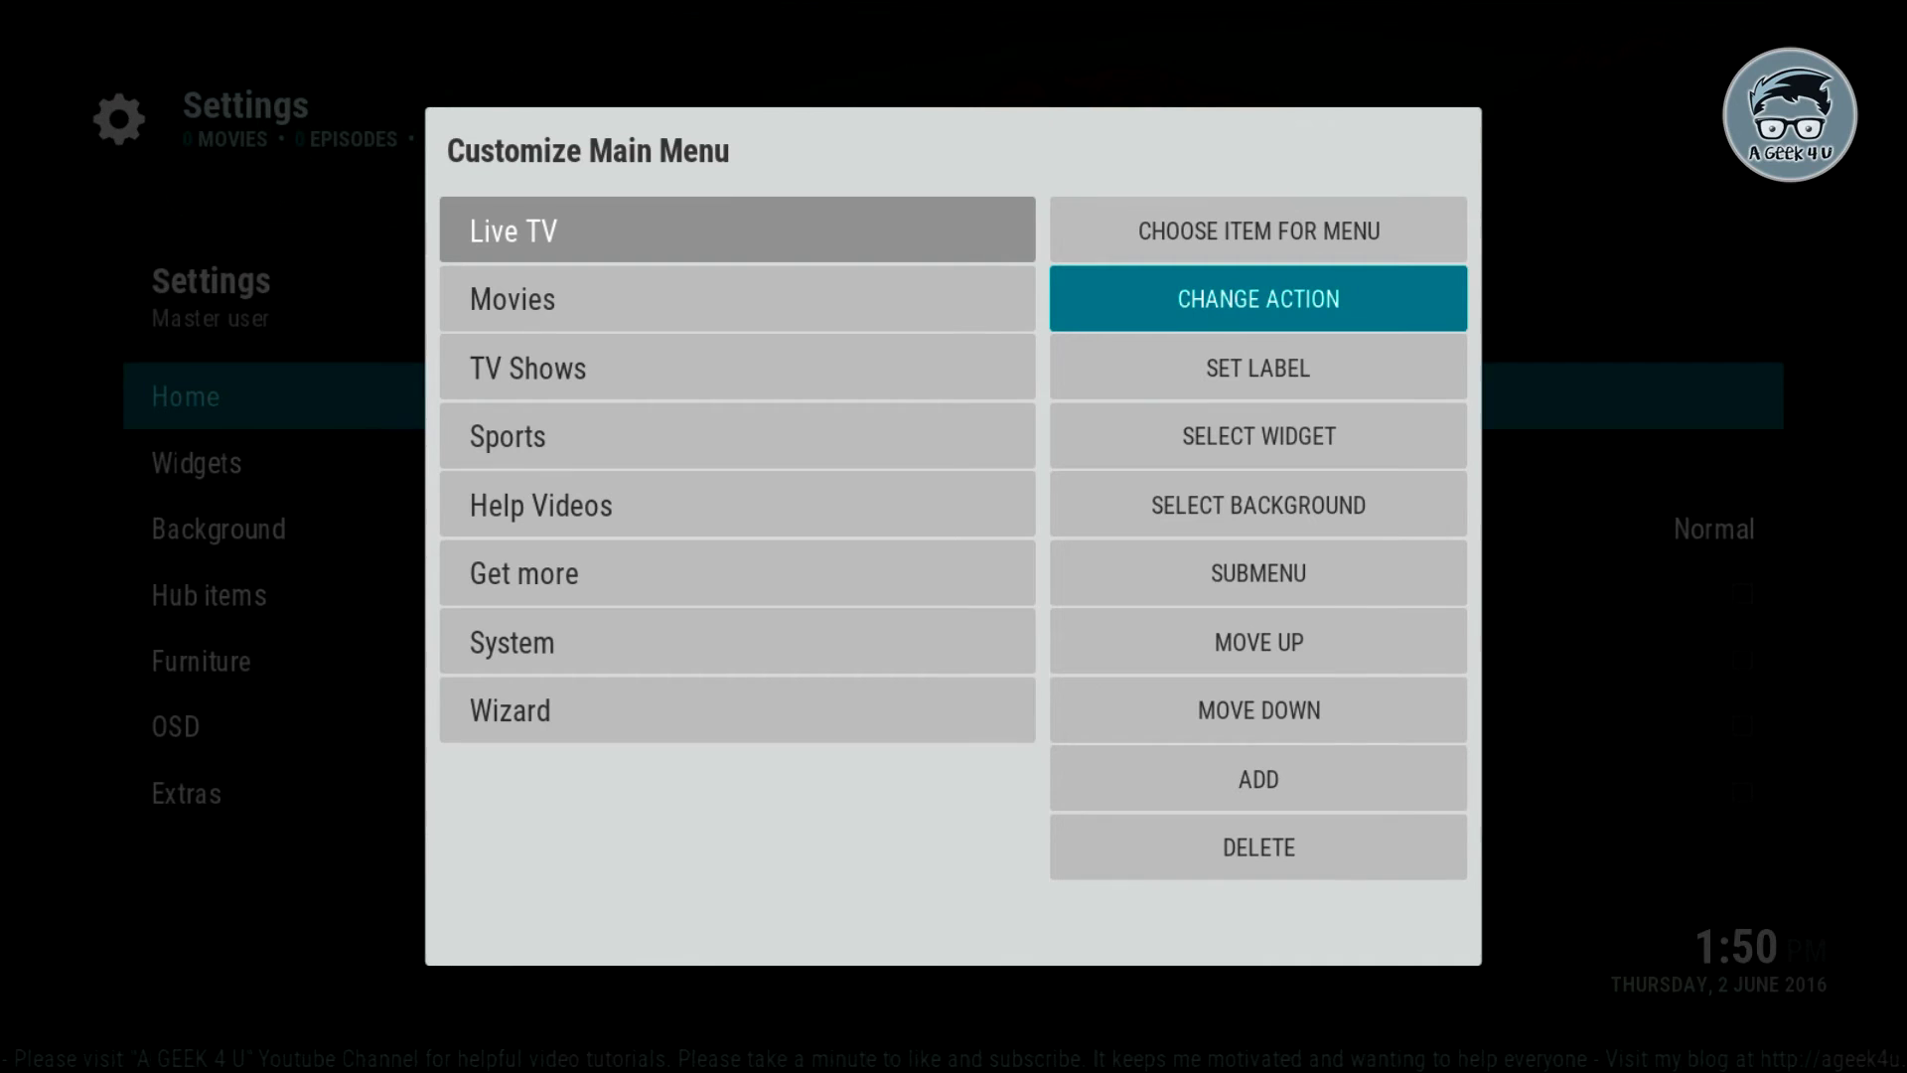
{"action": "key", "text": "Down"}
{"action": "key", "text": "Down"}
{"action": "key", "text": "Down"}
{"action": "key", "text": "Down"}
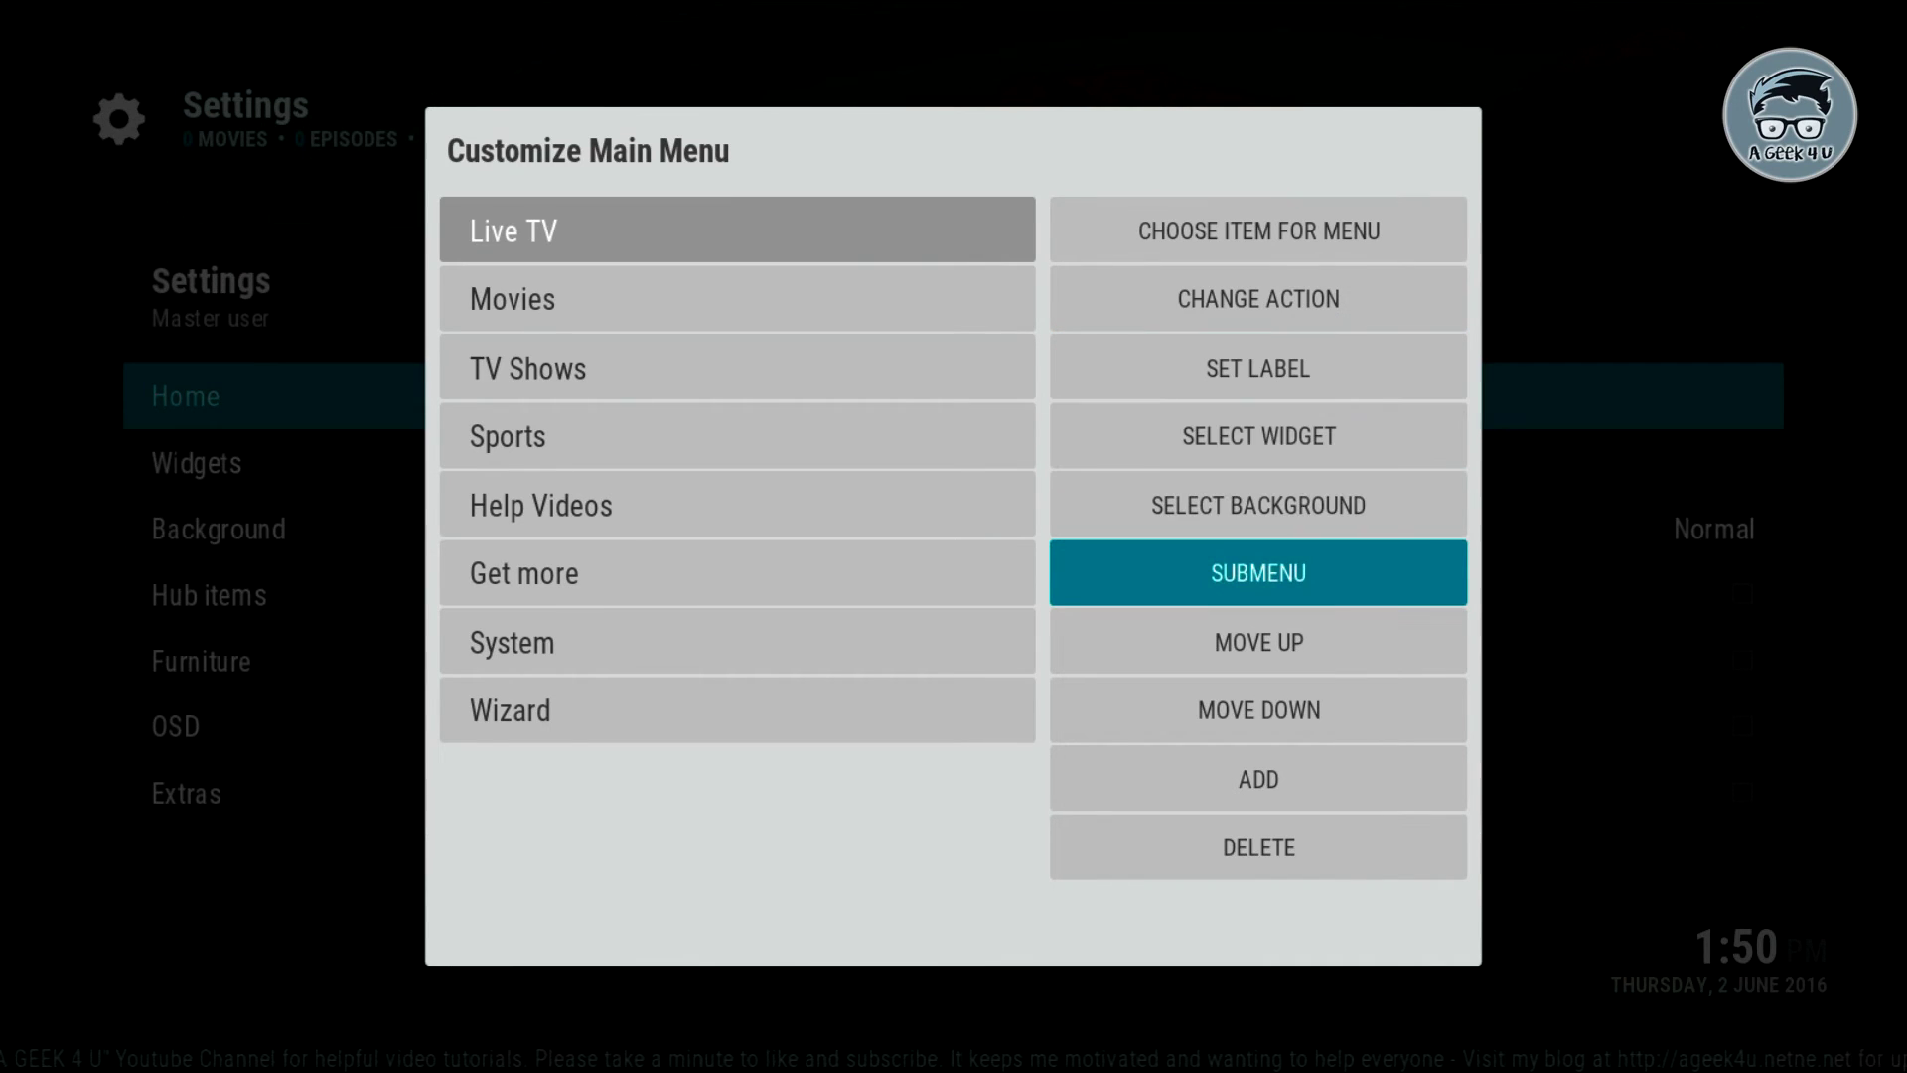
Create a Live TV submenu entry labelled 'Guide'
{"action": "key", "text": "Return"}
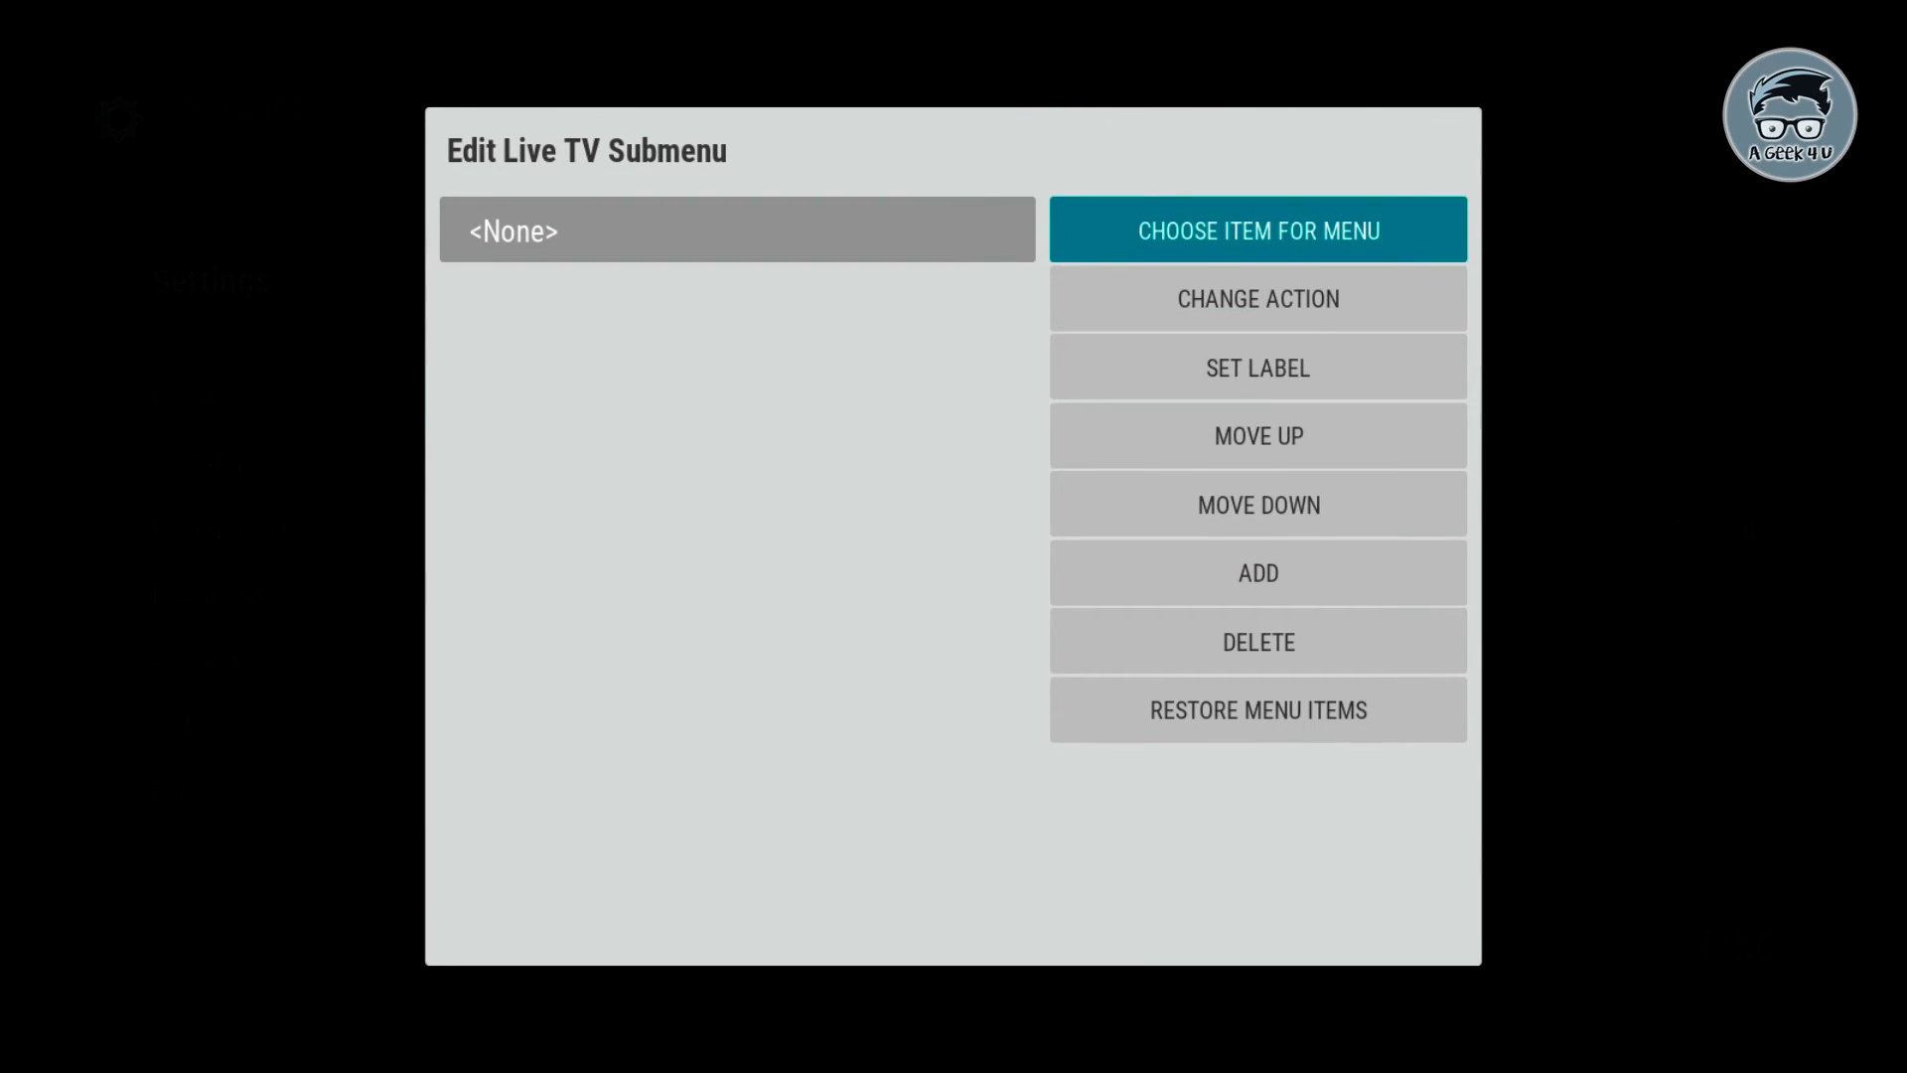
{"action": "key", "text": "Down"}
{"action": "key", "text": "Down"}
{"action": "key", "text": "Return"}
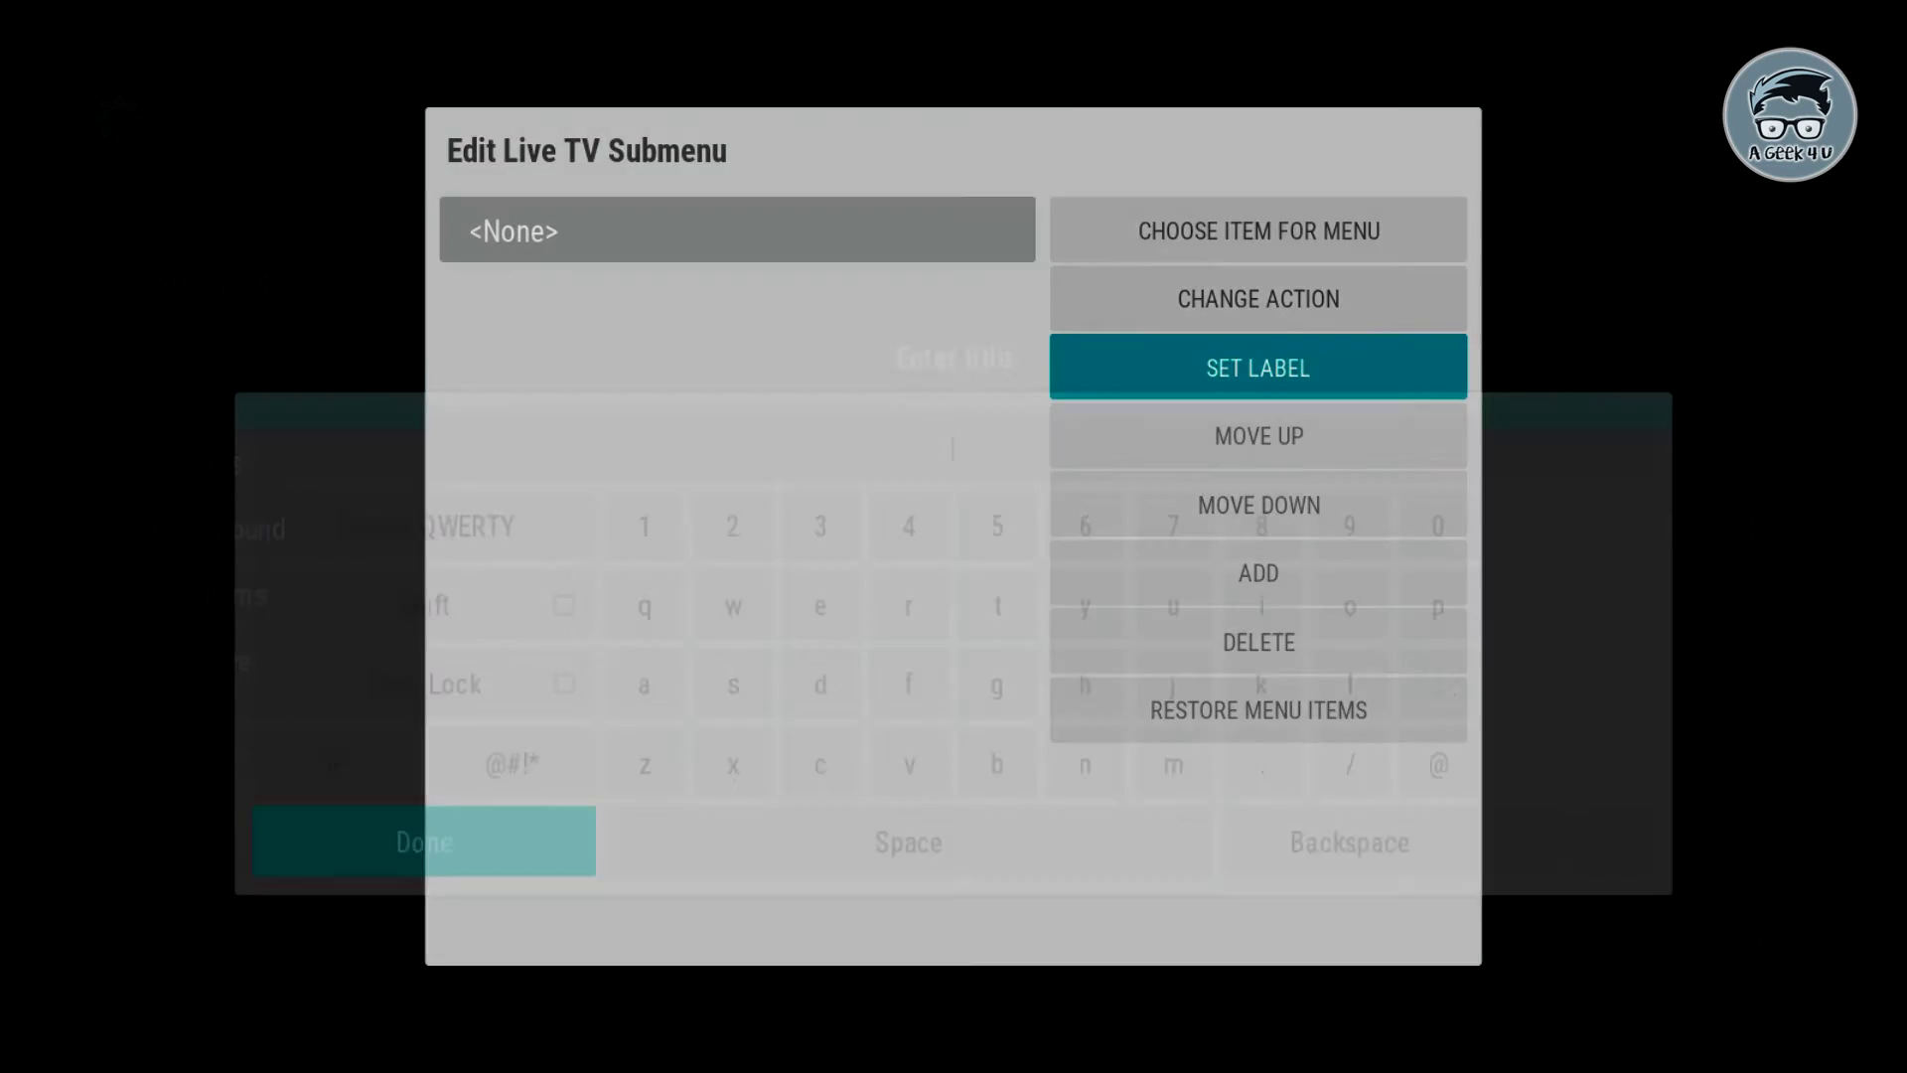
{"action": "type", "text": "Guide"}
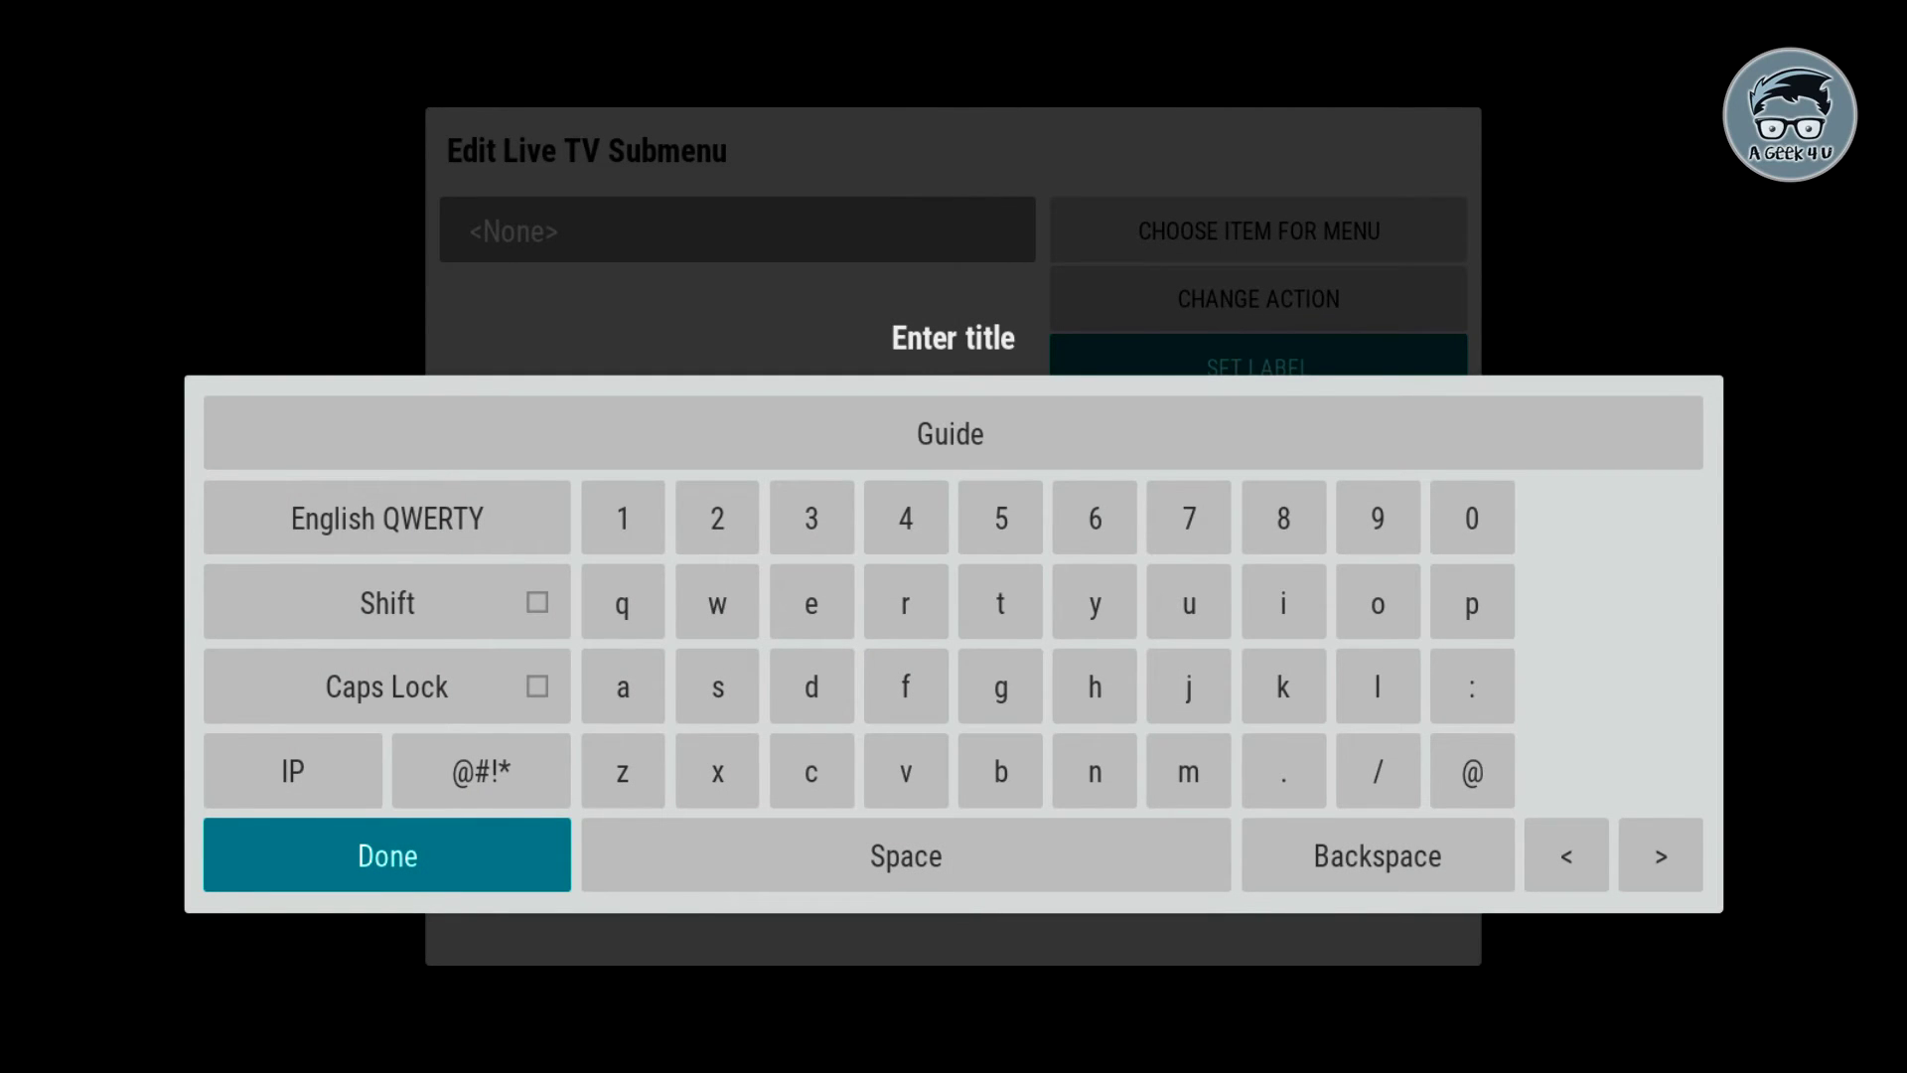
{"action": "key", "text": "Return"}
Point the Guide entry's action to Live TV > Guide, then exit the menu editor
{"action": "key", "text": "Up"}
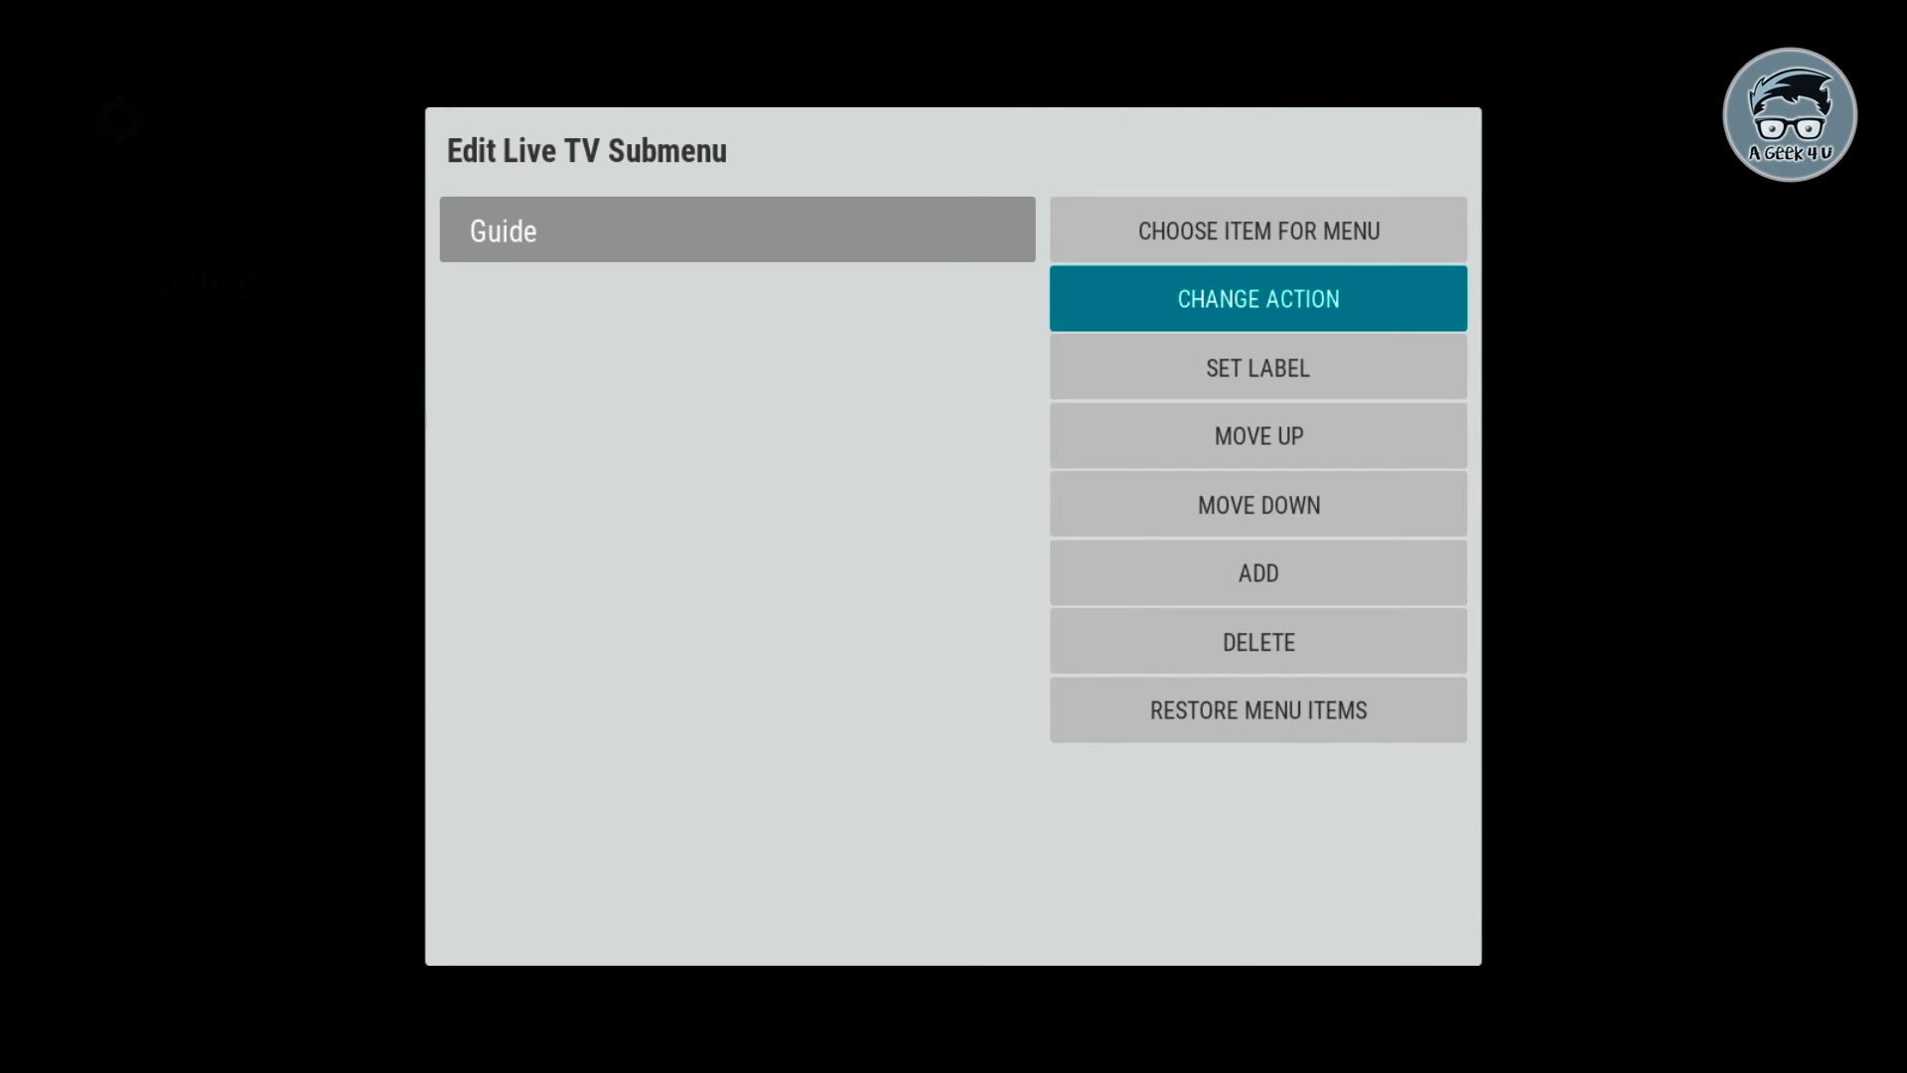
{"action": "key", "text": "Return"}
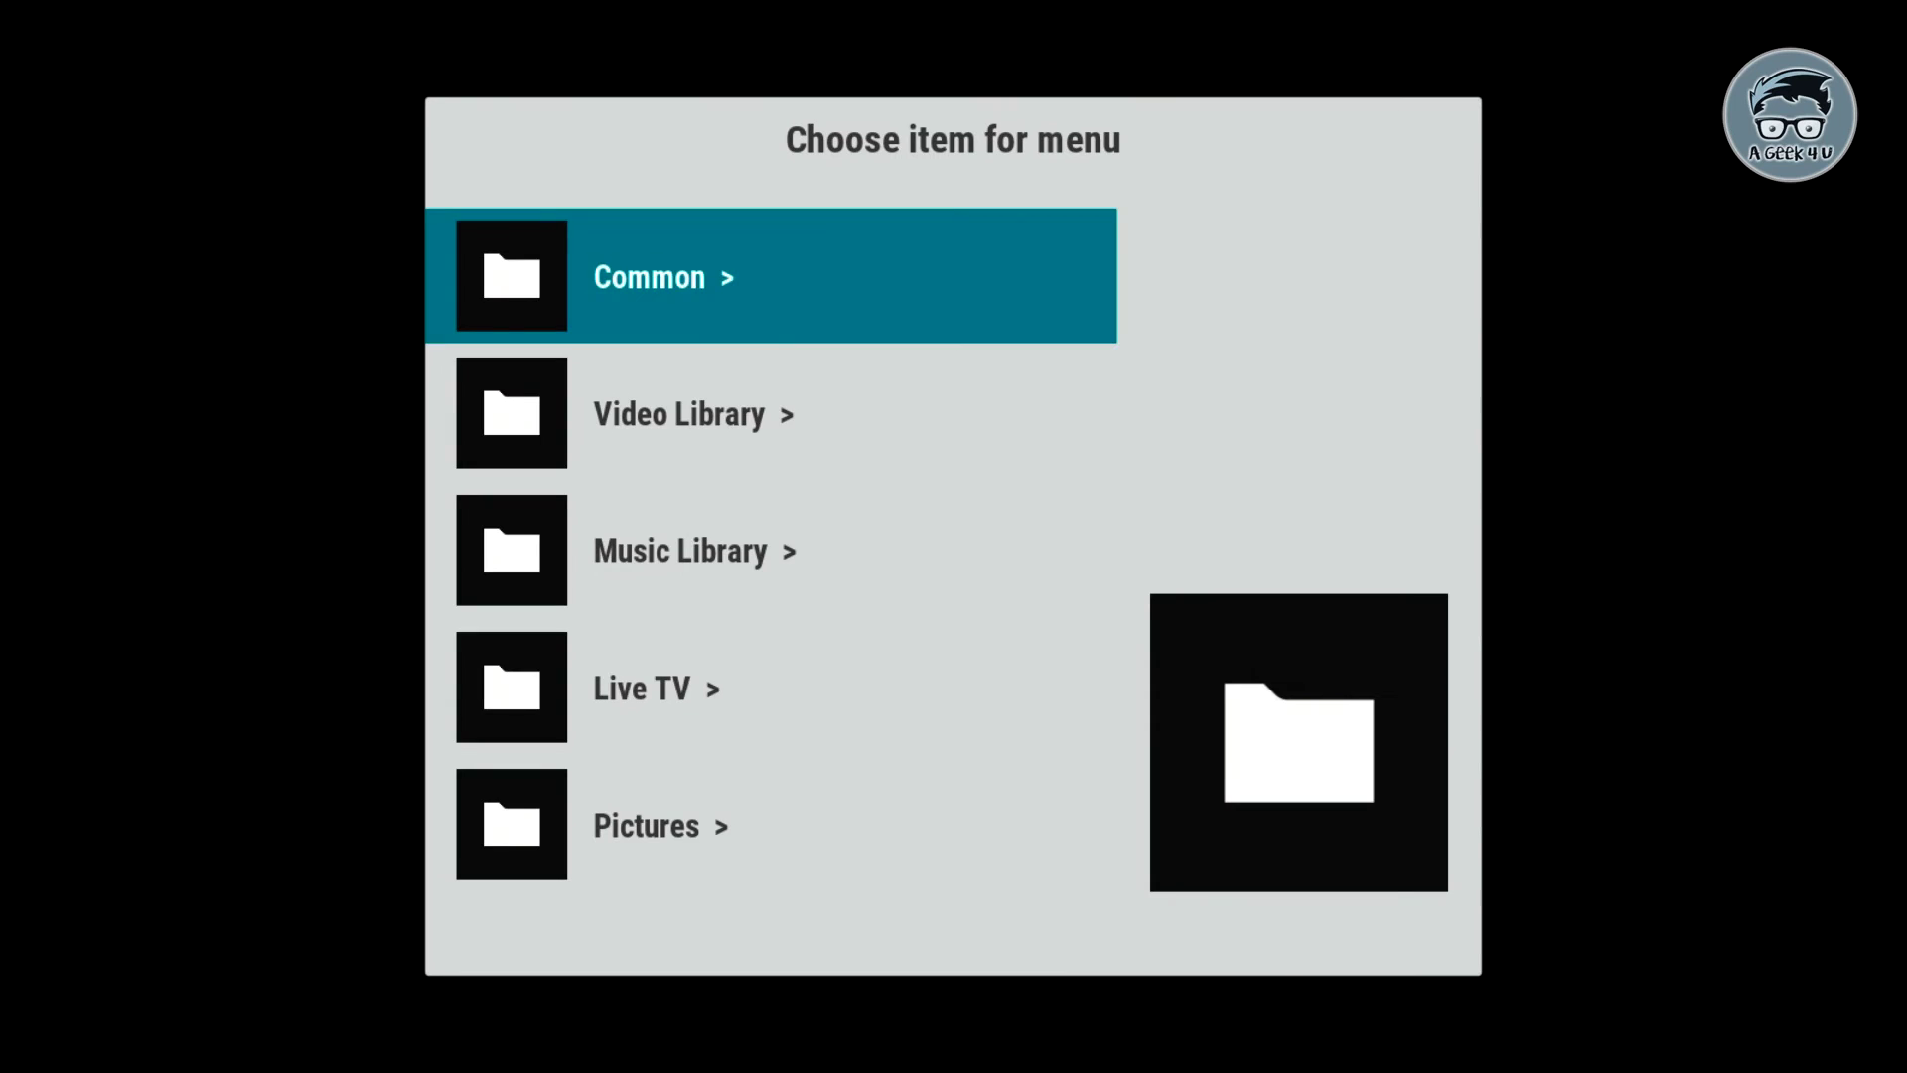
{"action": "key", "text": "Down"}
{"action": "key", "text": "Down"}
{"action": "key", "text": "Down"}
{"action": "key", "text": "Return"}
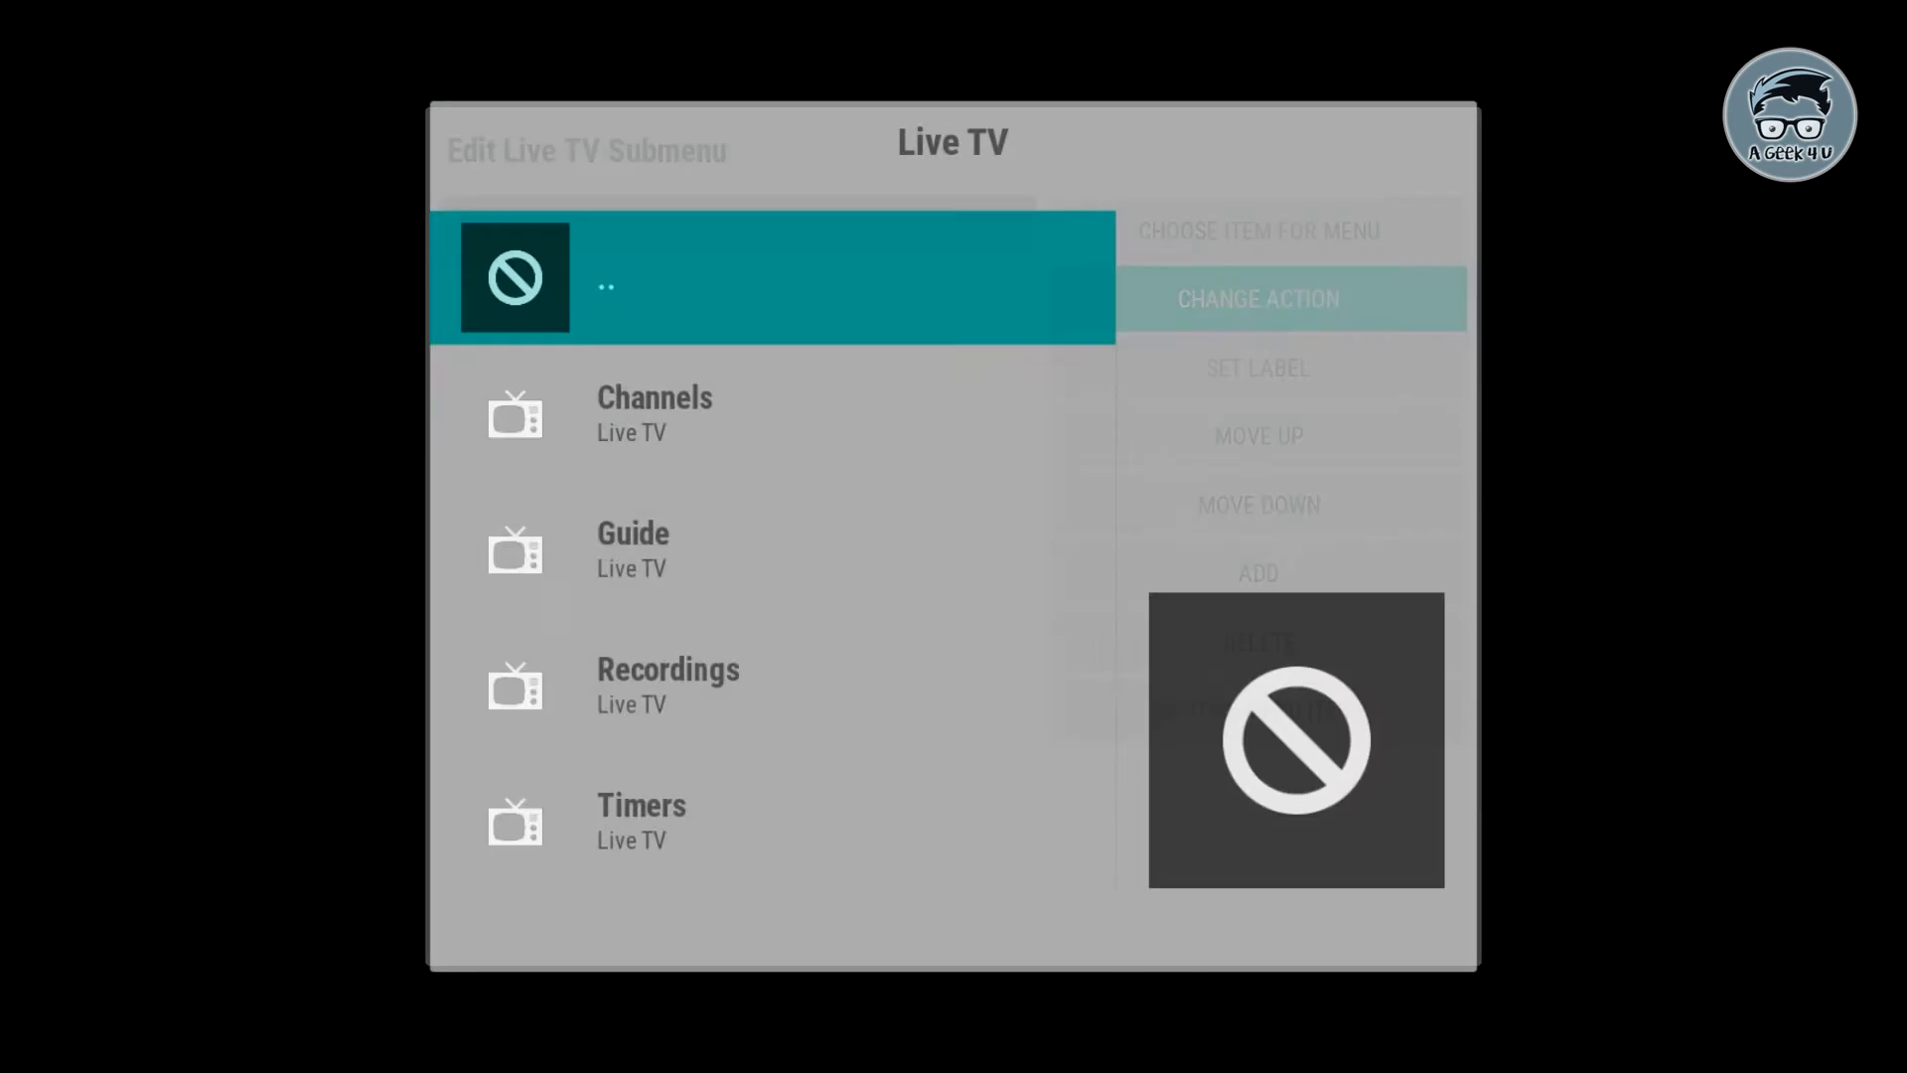
{"action": "key", "text": "Down"}
{"action": "key", "text": "Down"}
{"action": "key", "text": "Return"}
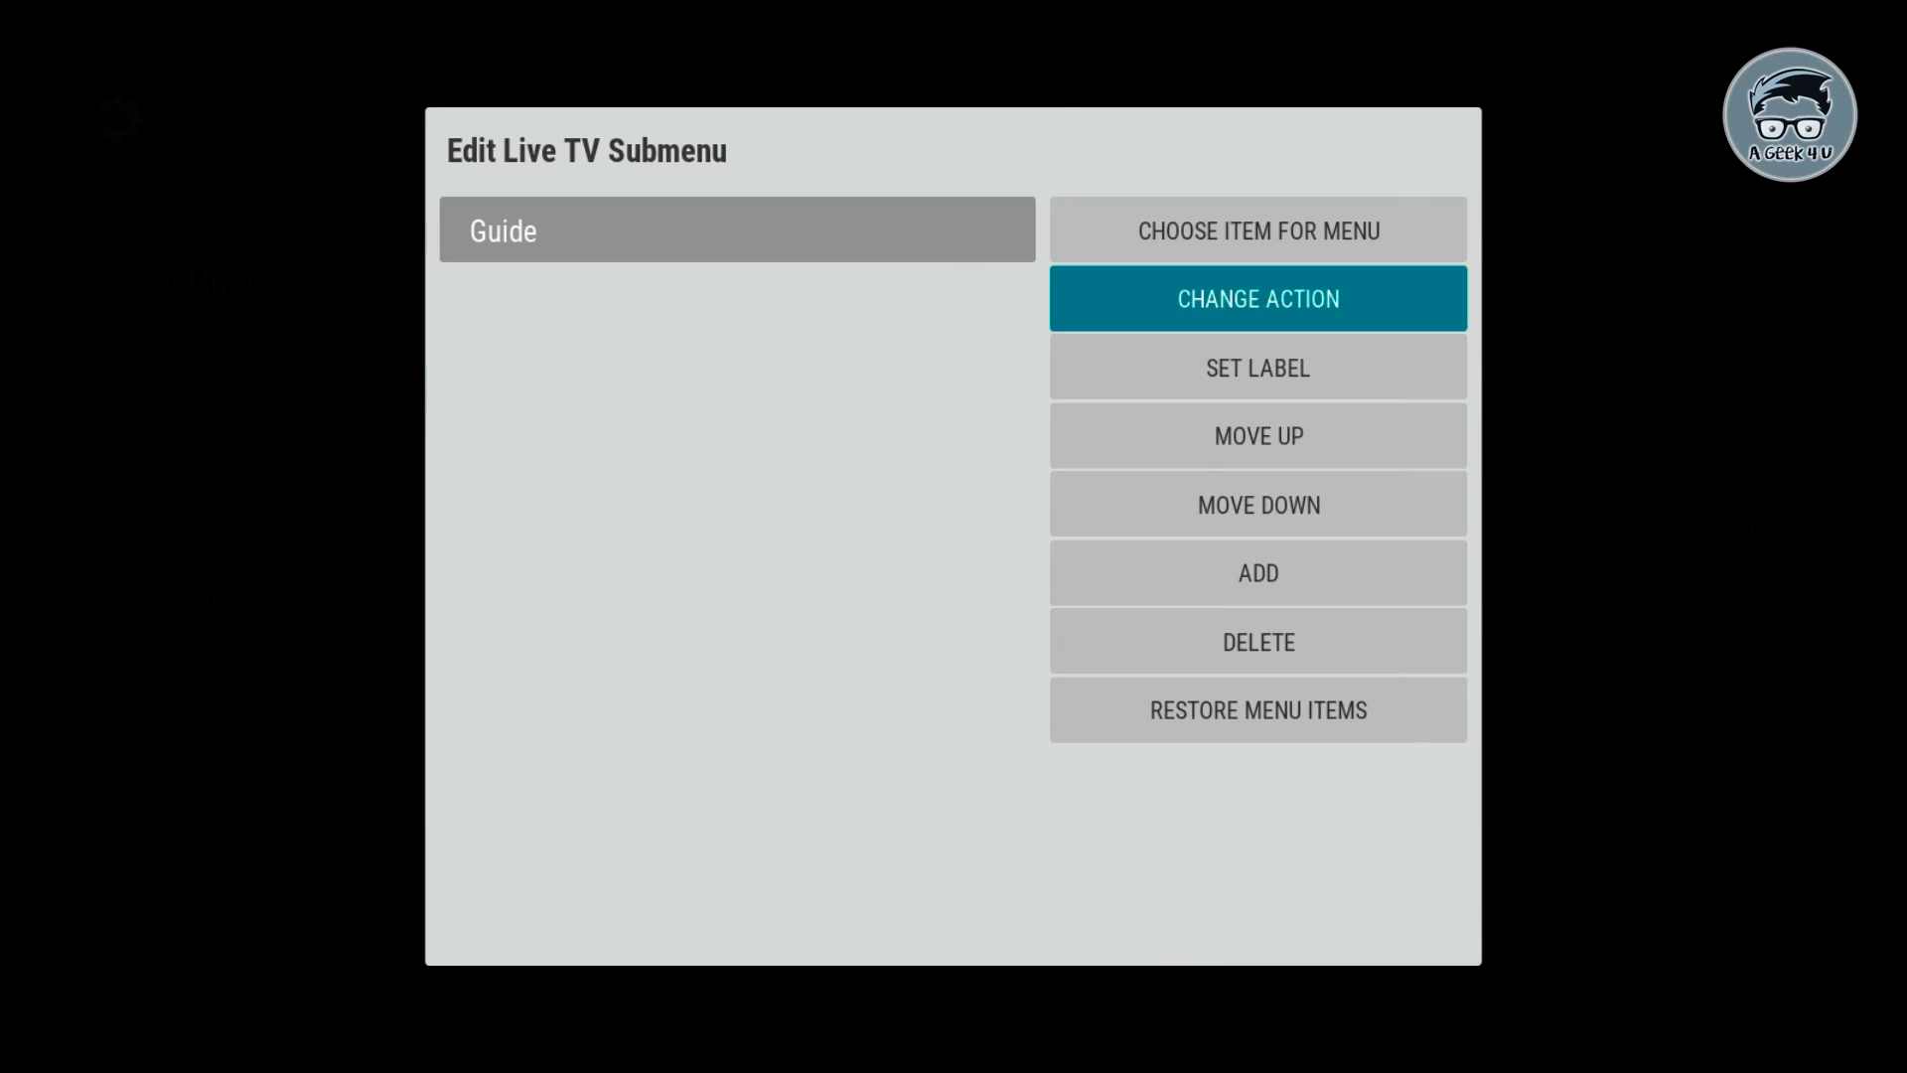
{"action": "key", "text": "Escape"}
{"action": "key", "text": "Escape"}
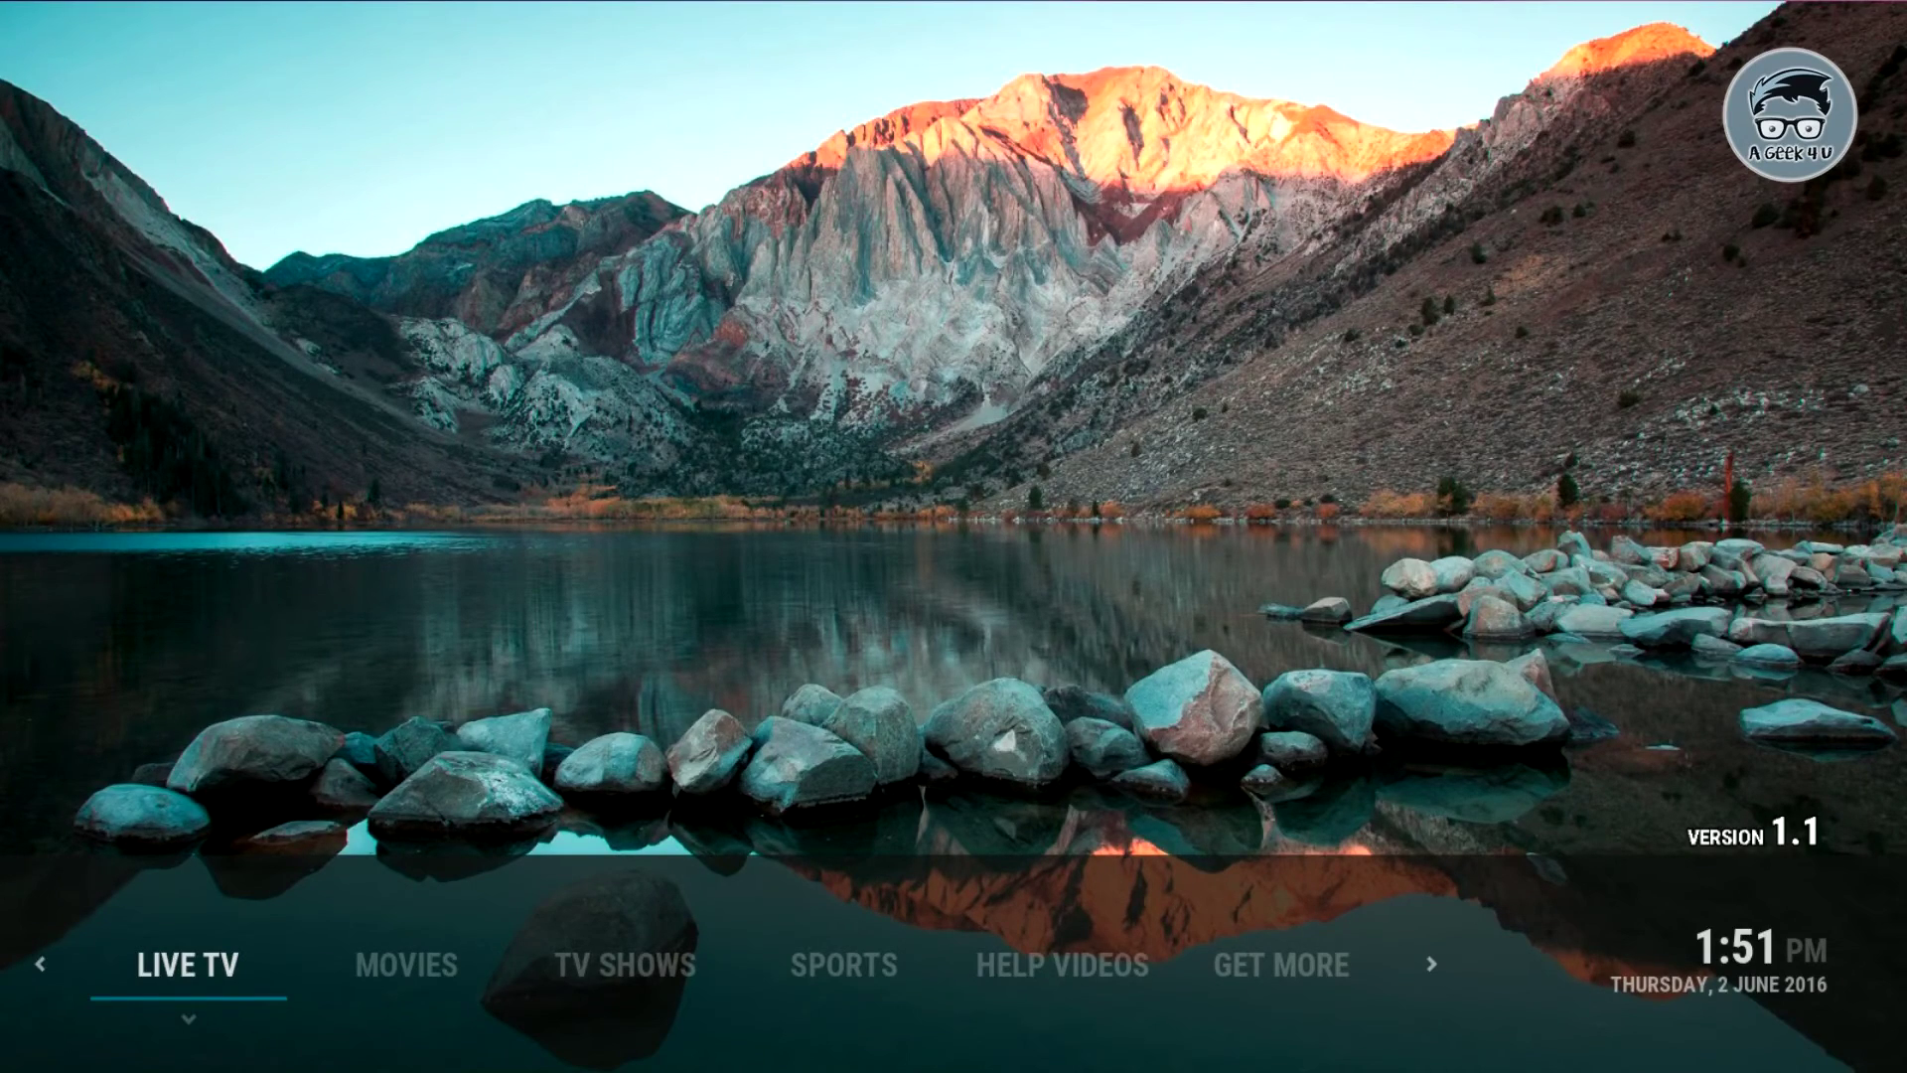
{"action": "key", "text": "Right"}
{"action": "key", "text": "Left"}
{"action": "key", "text": "Return"}
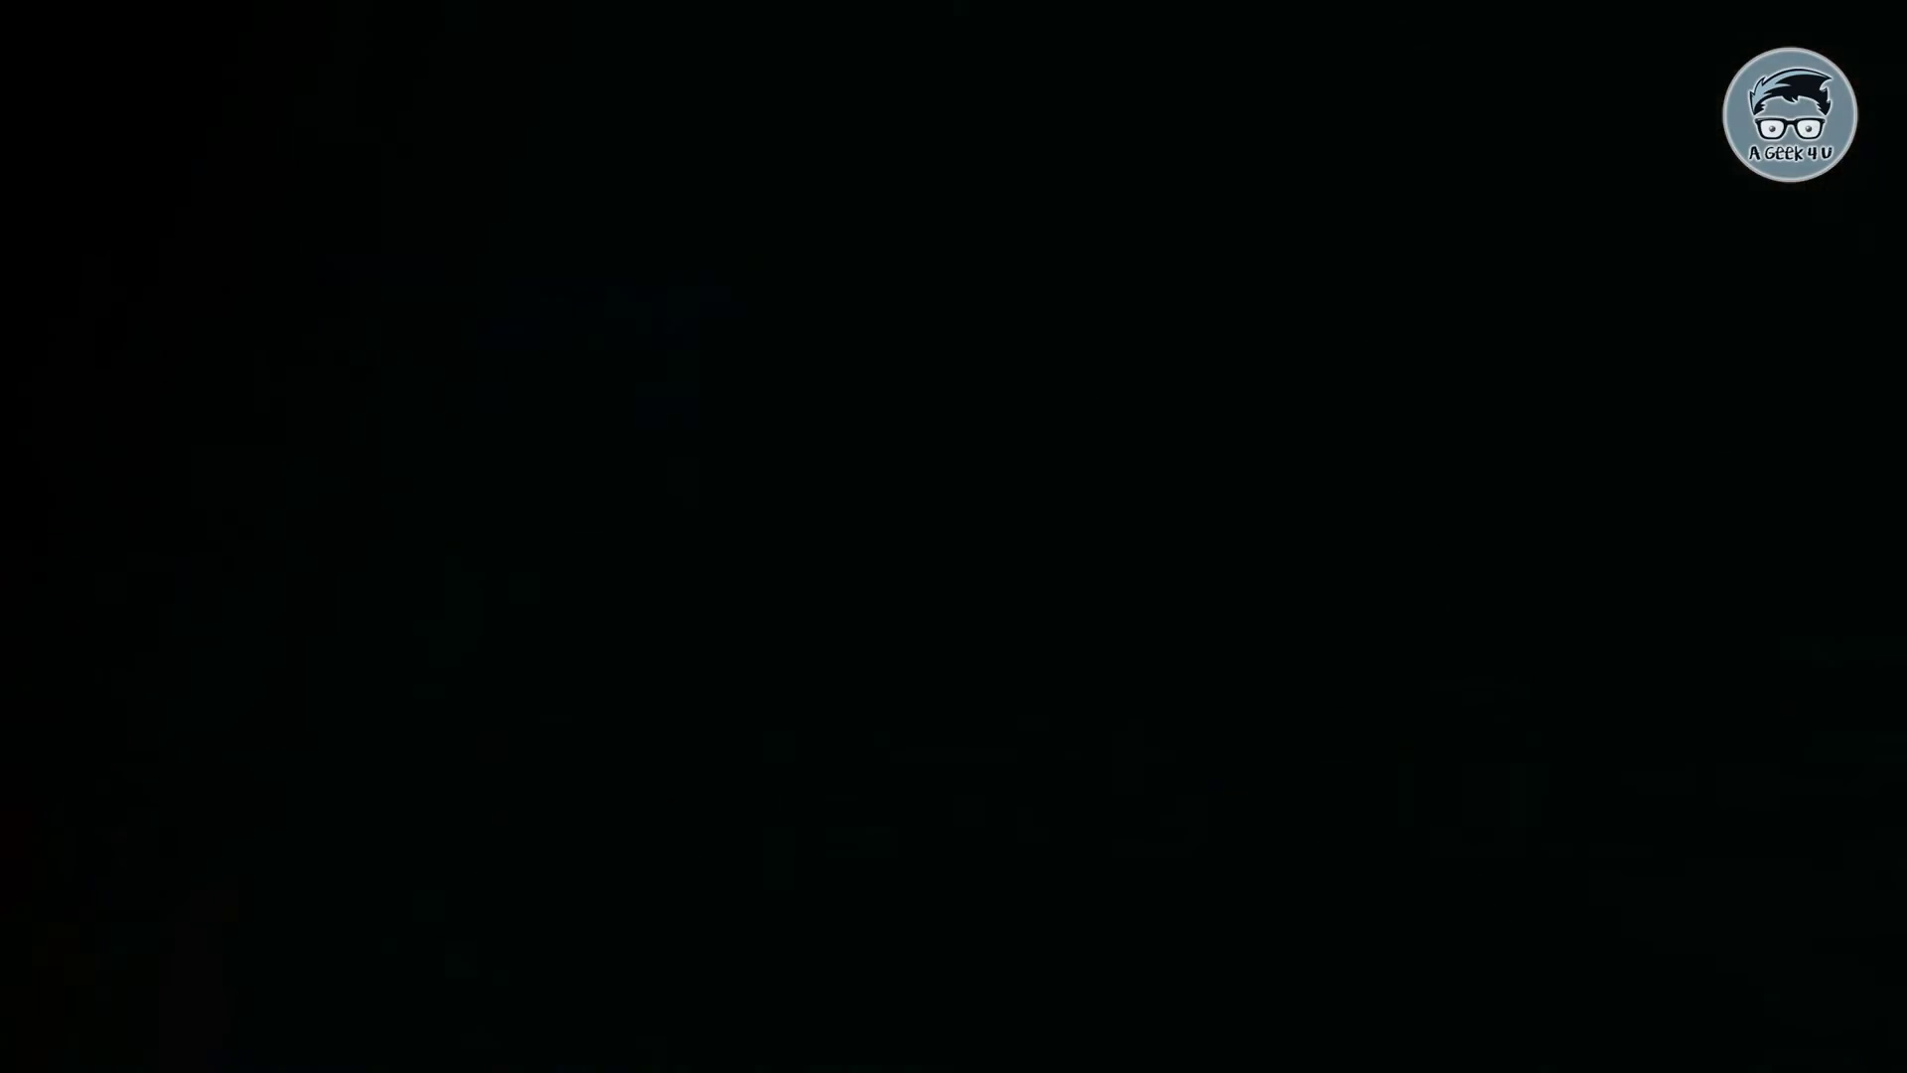
{"action": "key", "text": "Down"}
{"action": "key", "text": "Down"}
{"action": "key", "text": "Down"}
{"action": "key", "text": "Down"}
{"action": "key", "text": "Down"}
{"action": "key", "text": "Down"}
{"action": "key", "text": "Down"}
{"action": "key", "text": "Down"}
{"action": "key", "text": "Down"}
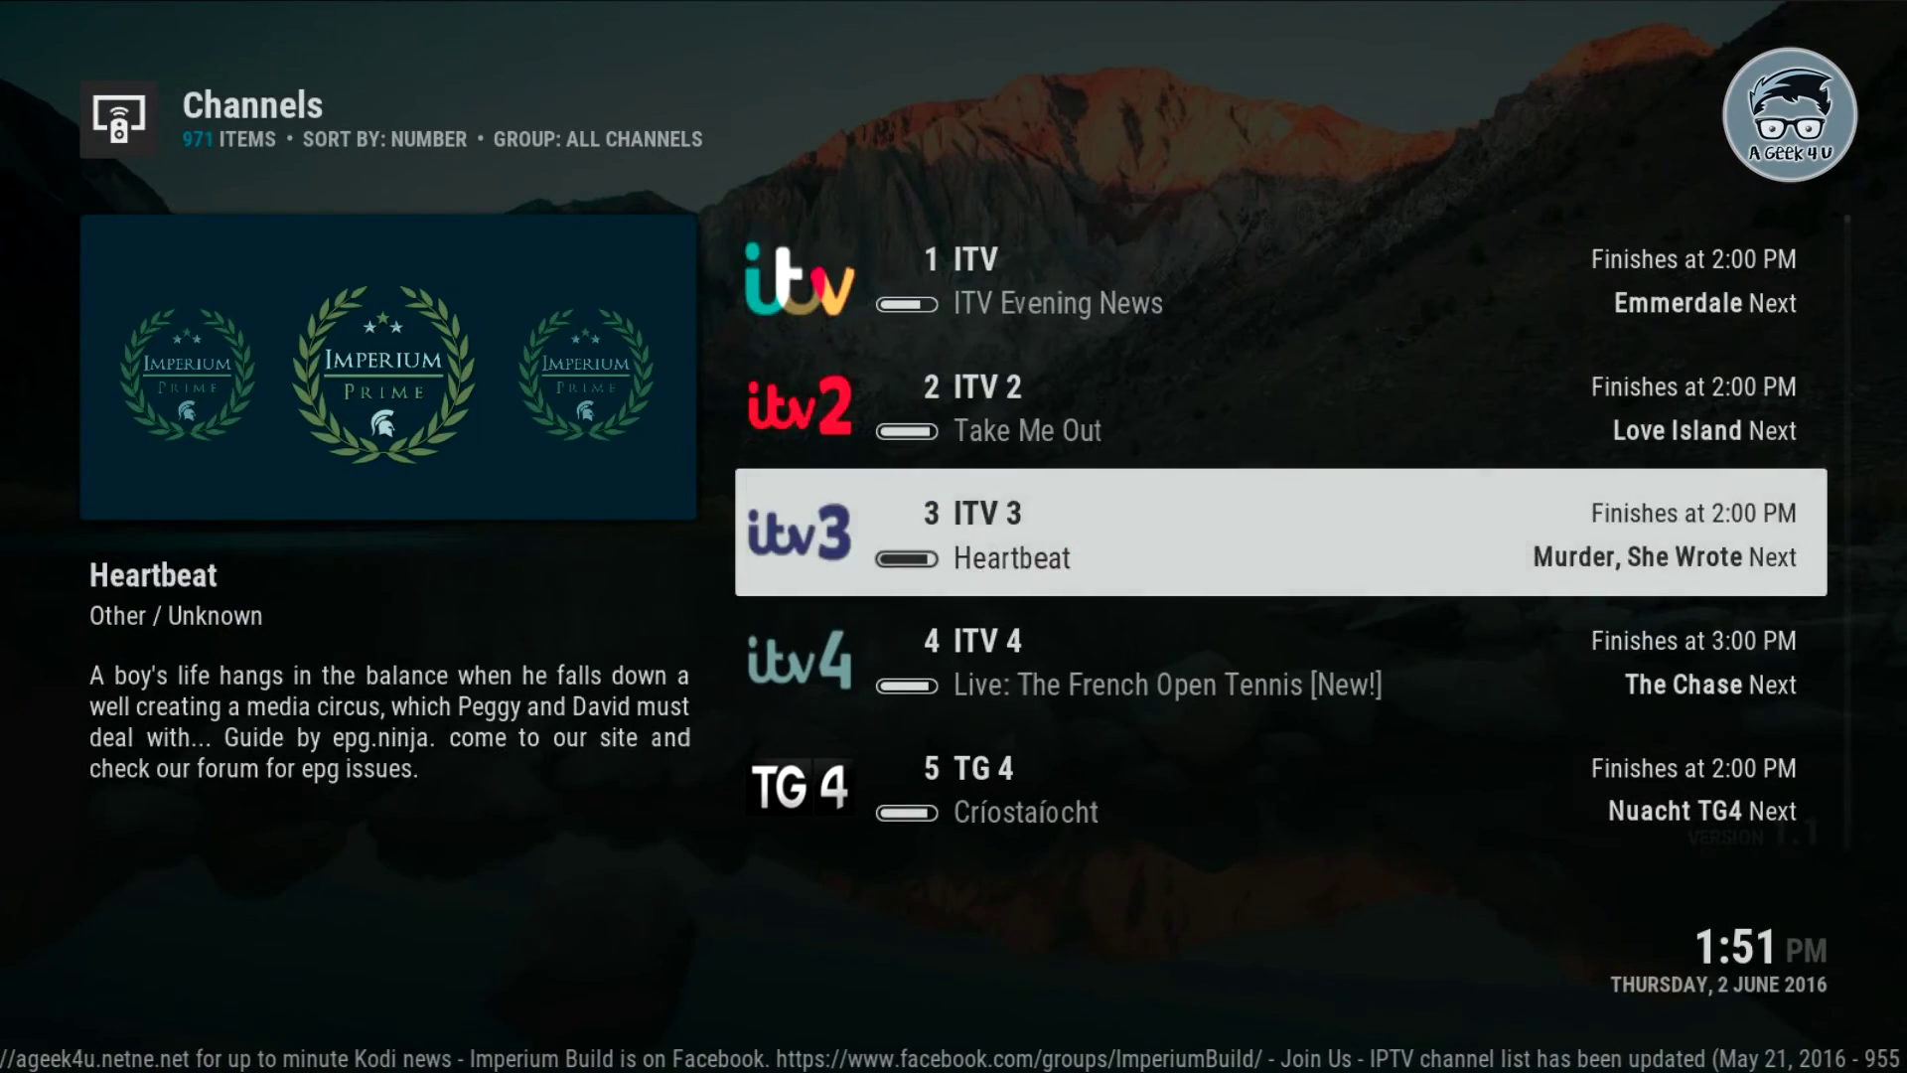
{"action": "key", "text": "Down"}
{"action": "key", "text": "Down"}
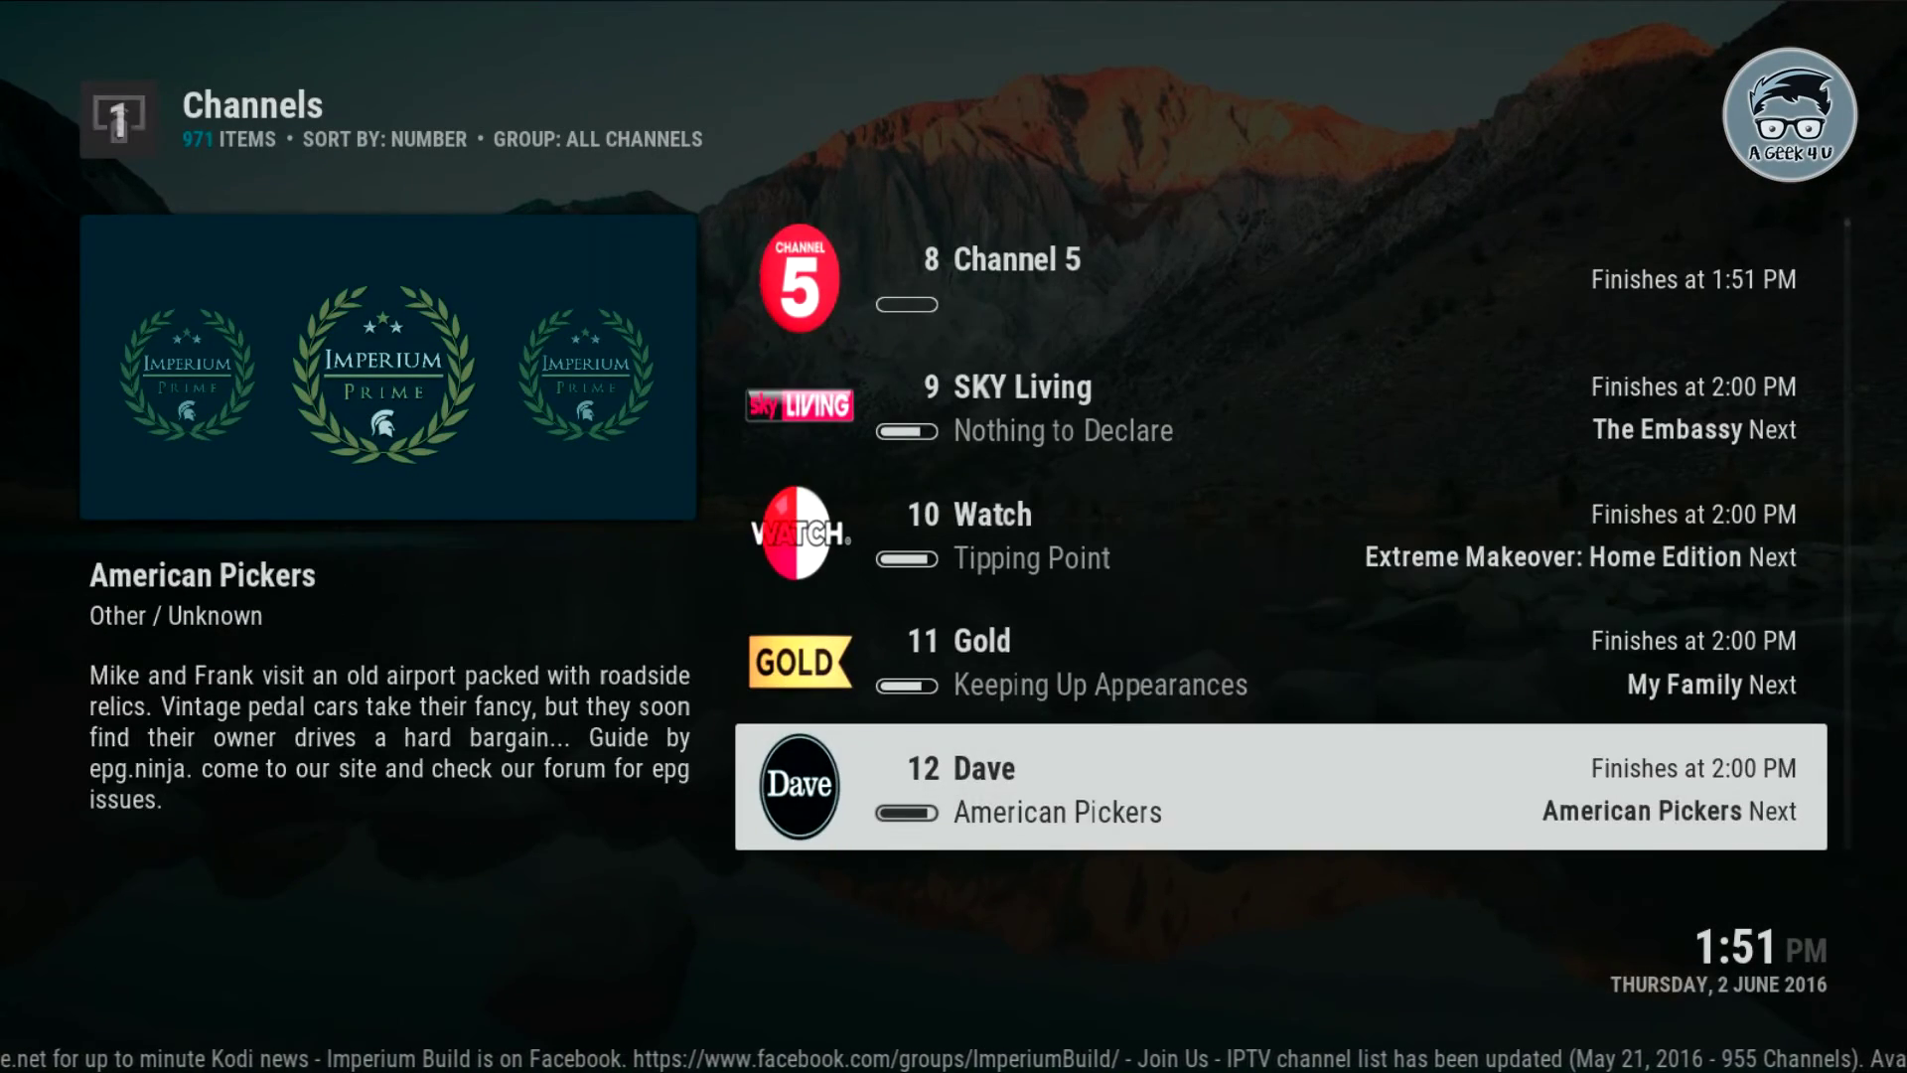
{"action": "key", "text": "Return"}
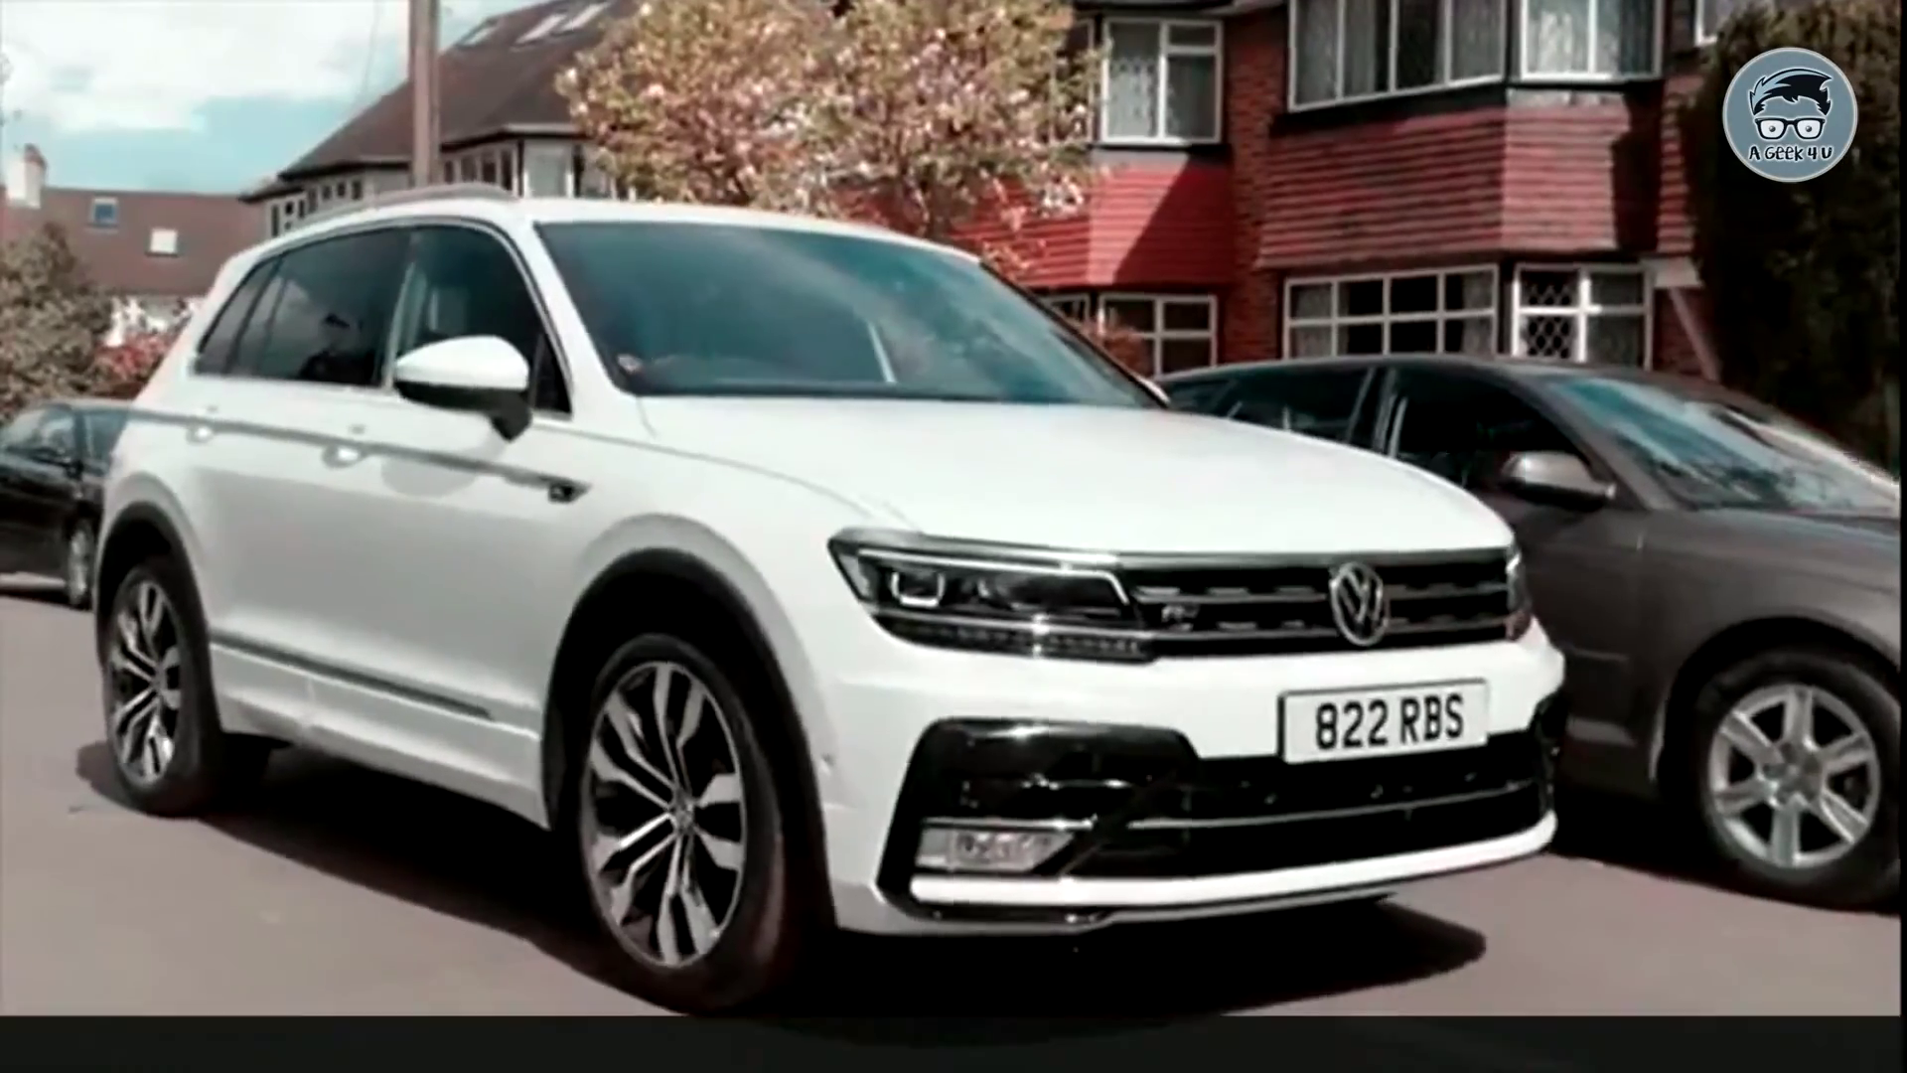
{"action": "key", "text": "m"}
{"action": "key", "text": "Escape"}
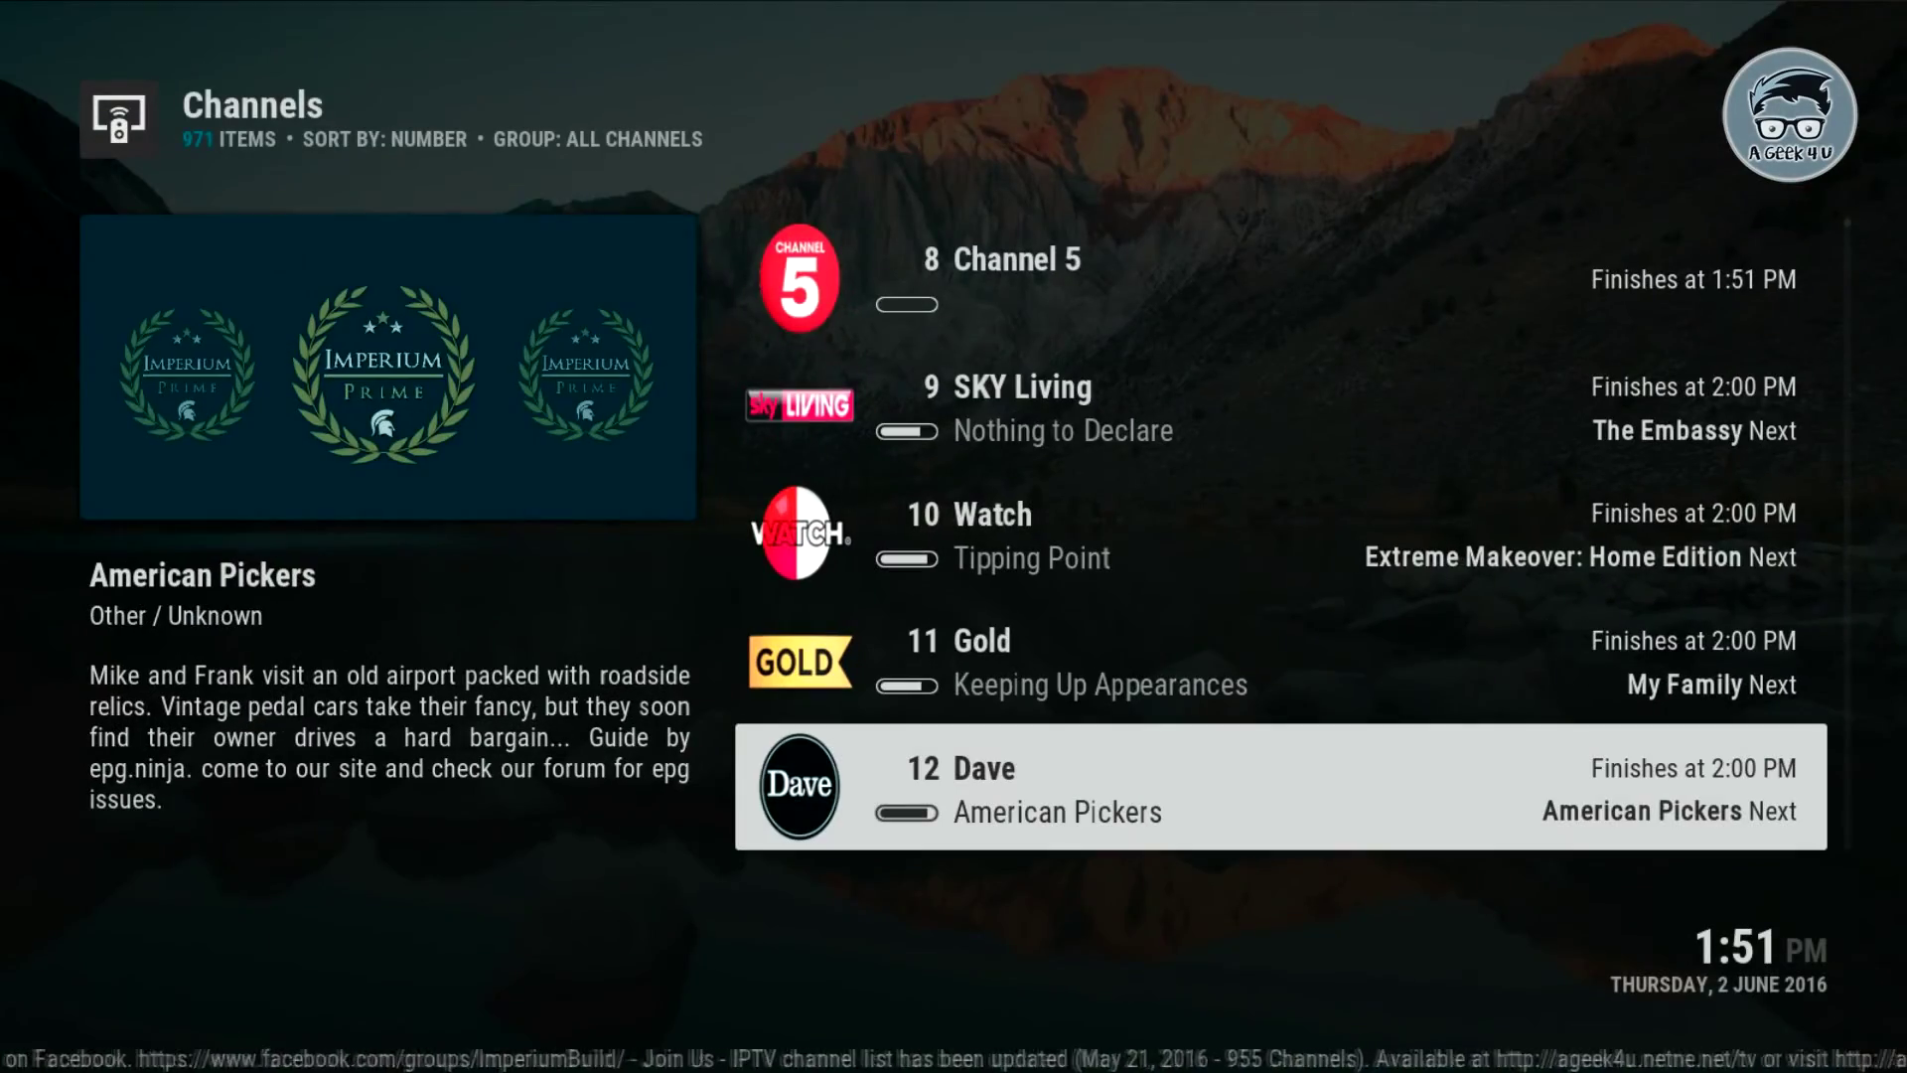
{"action": "key", "text": "Escape"}
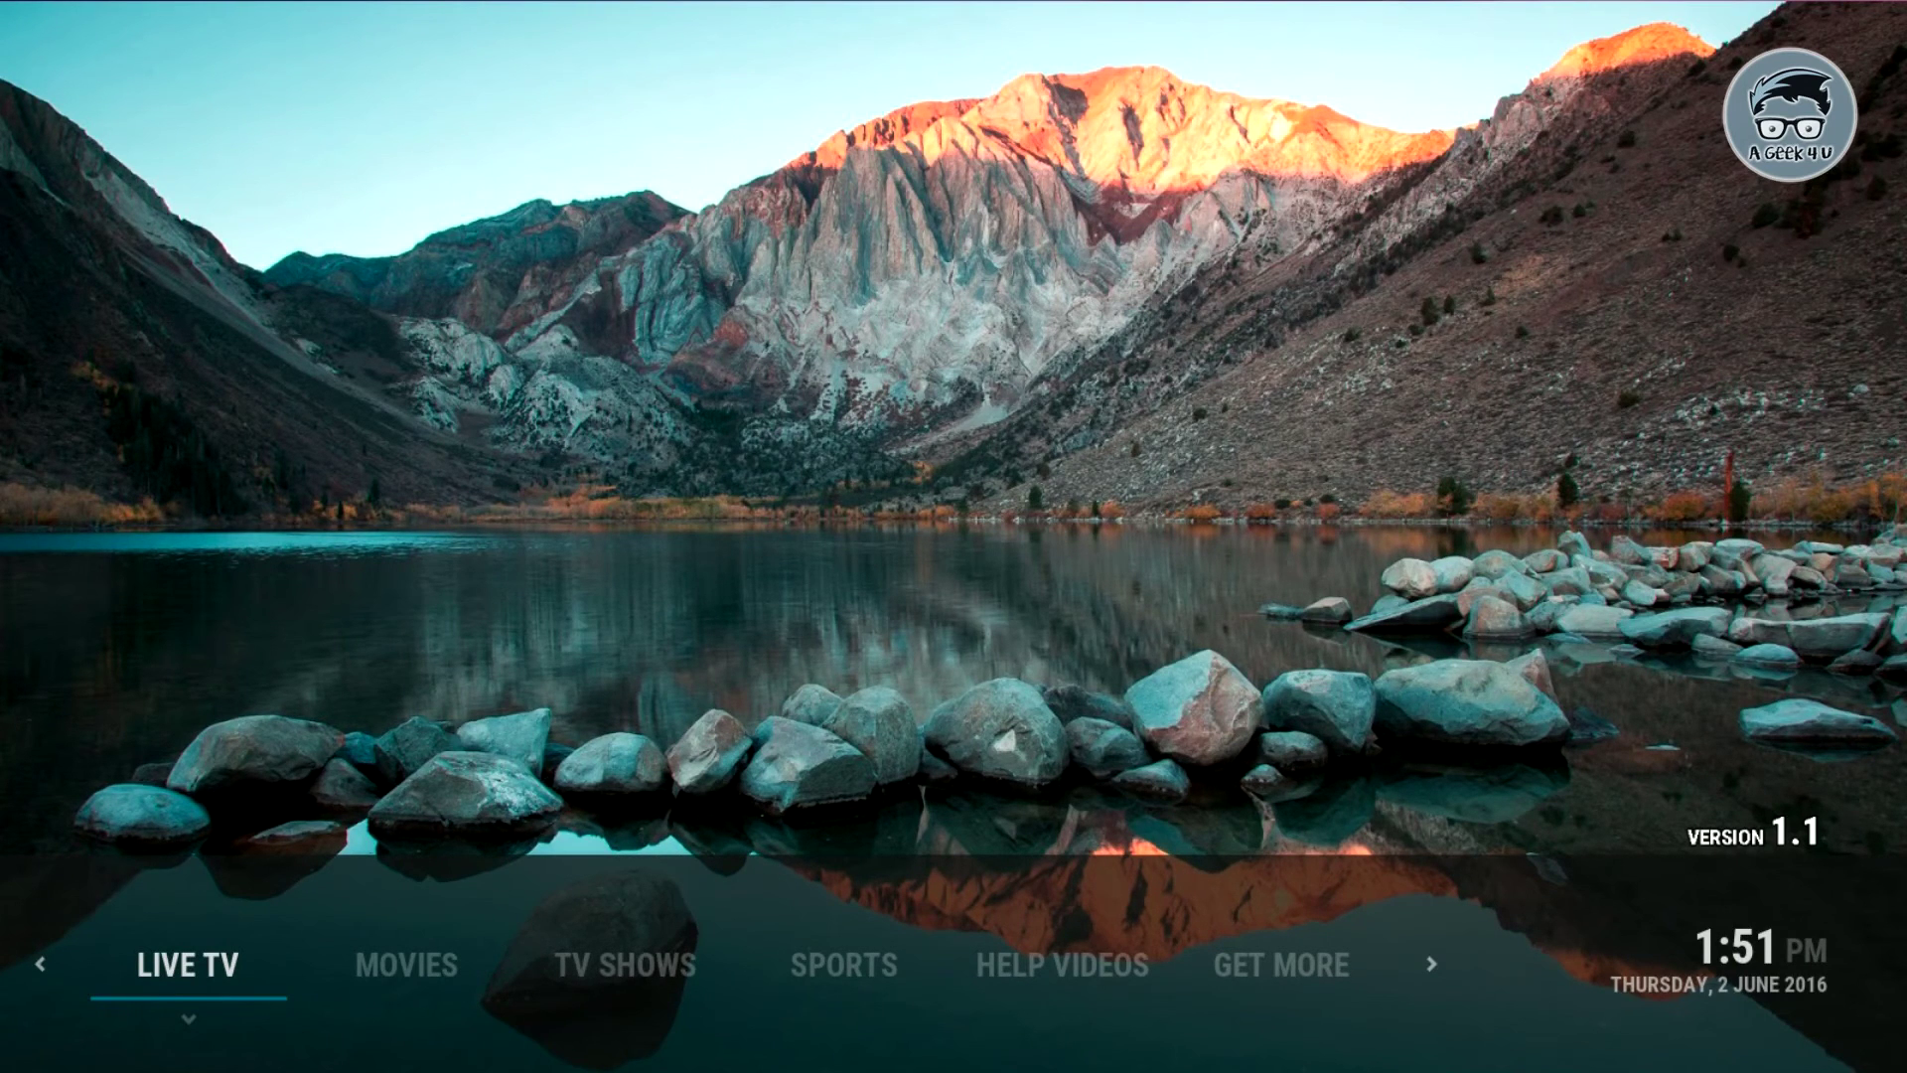
Open the TV guide from Live TV's Guide entry and play Archer on 30 Comedy Central East
{"action": "key", "text": "Up"}
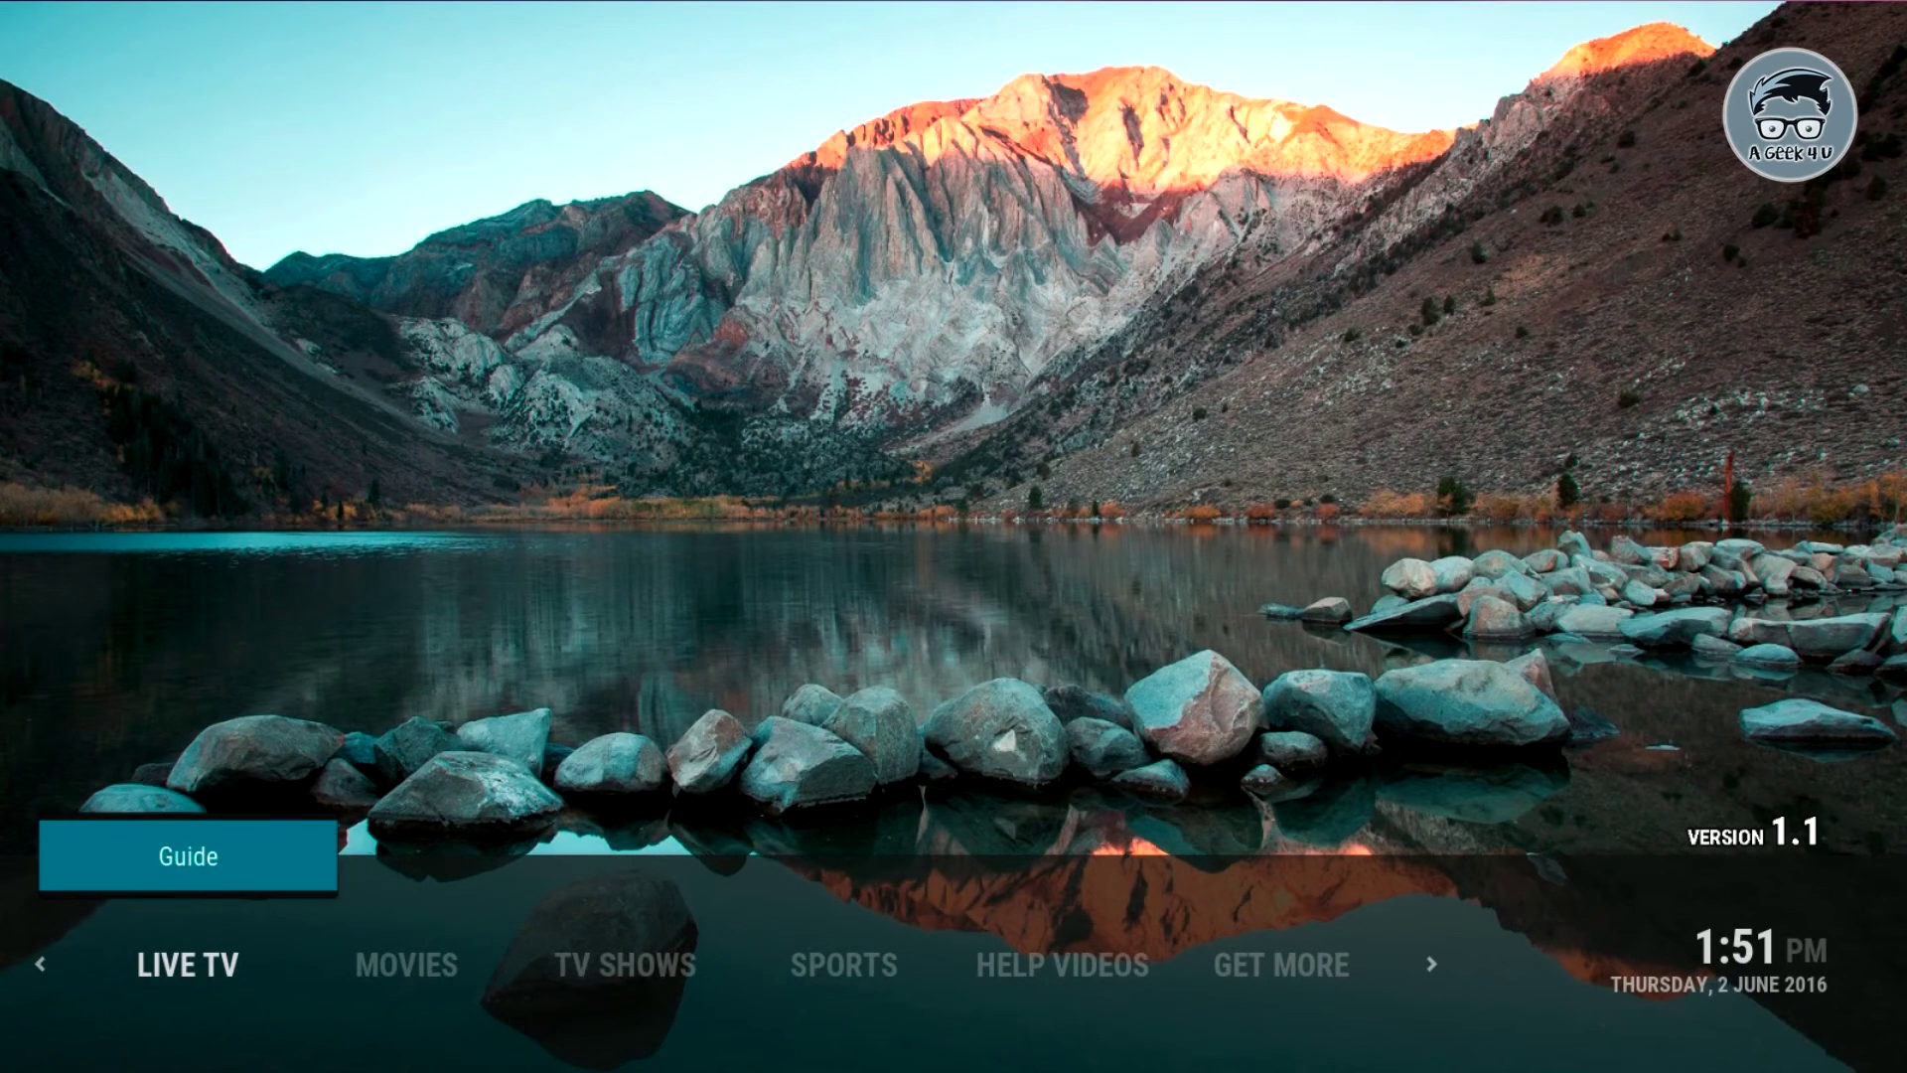
{"action": "key", "text": "Return"}
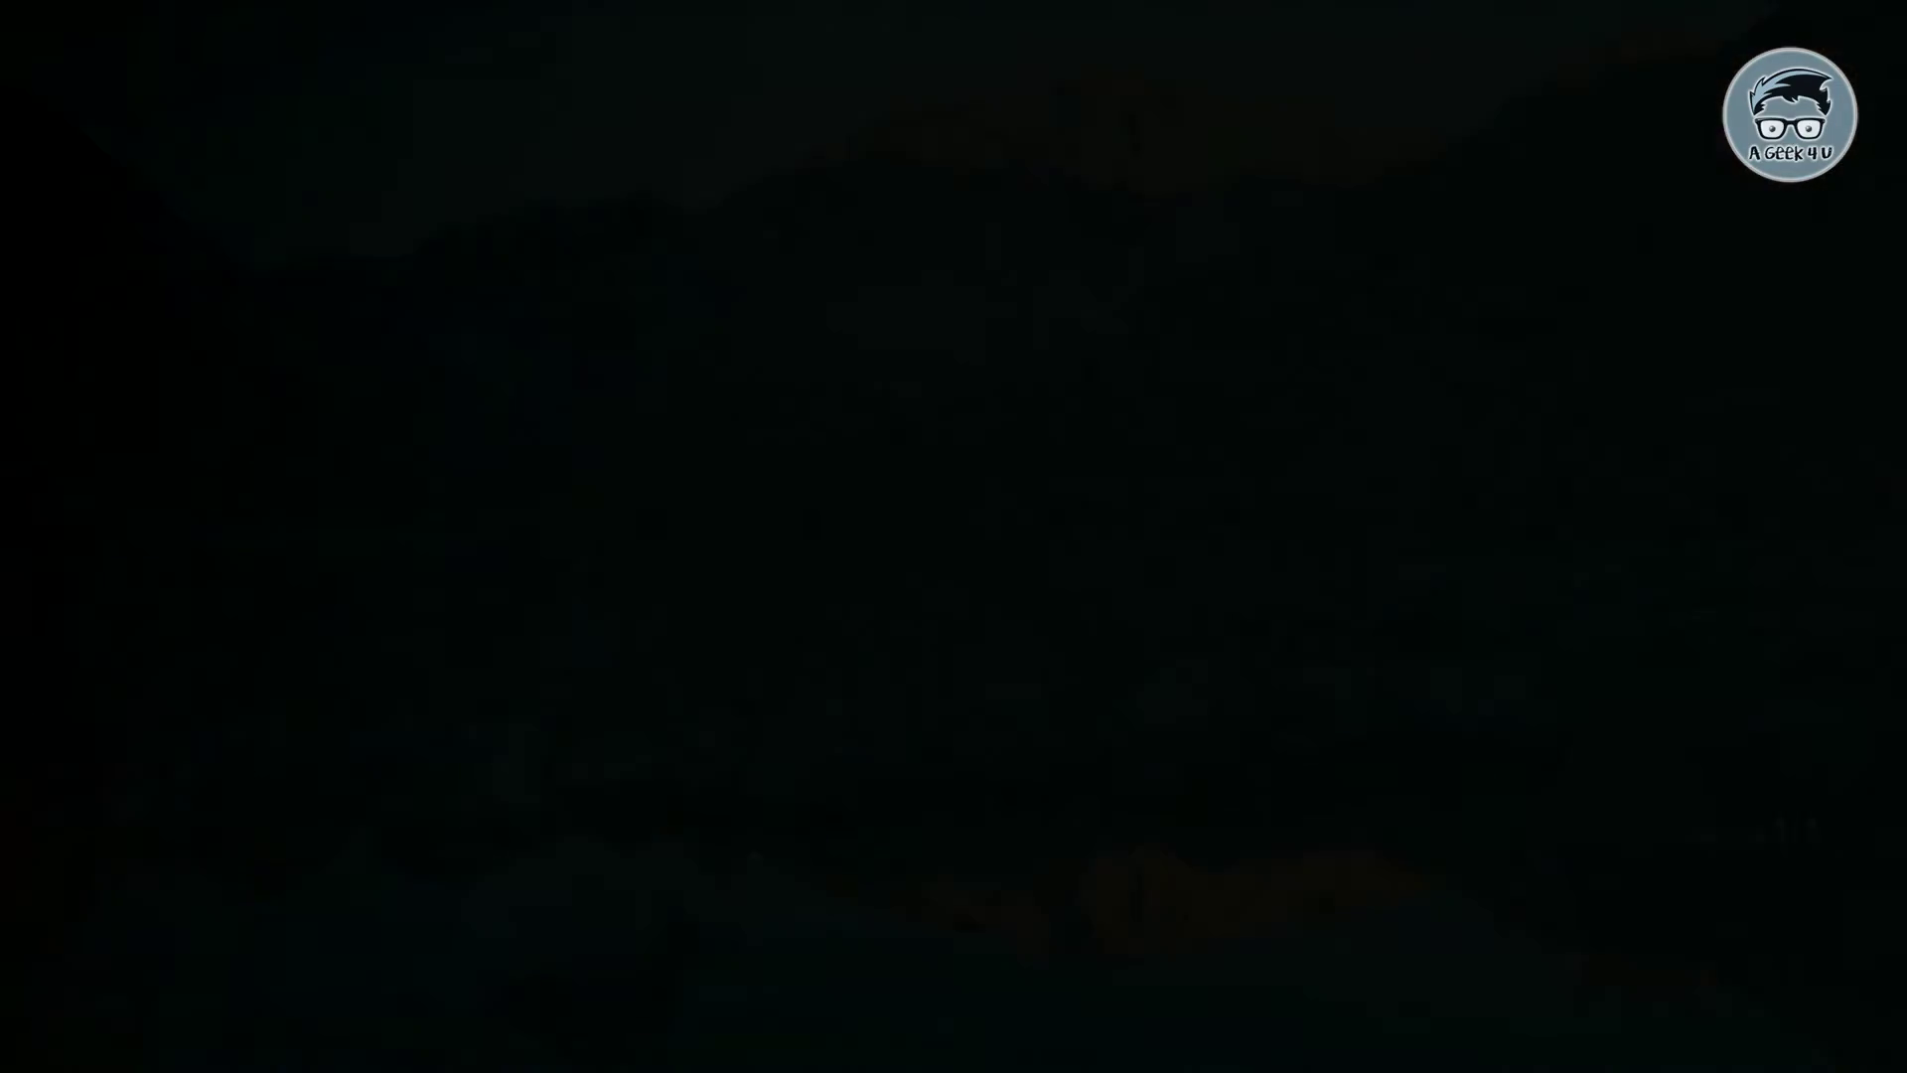
{"action": "key", "text": "Down"}
{"action": "key", "text": "Down"}
{"action": "key", "text": "Down"}
{"action": "key", "text": "Down"}
{"action": "key", "text": "Down"}
{"action": "key", "text": "Down"}
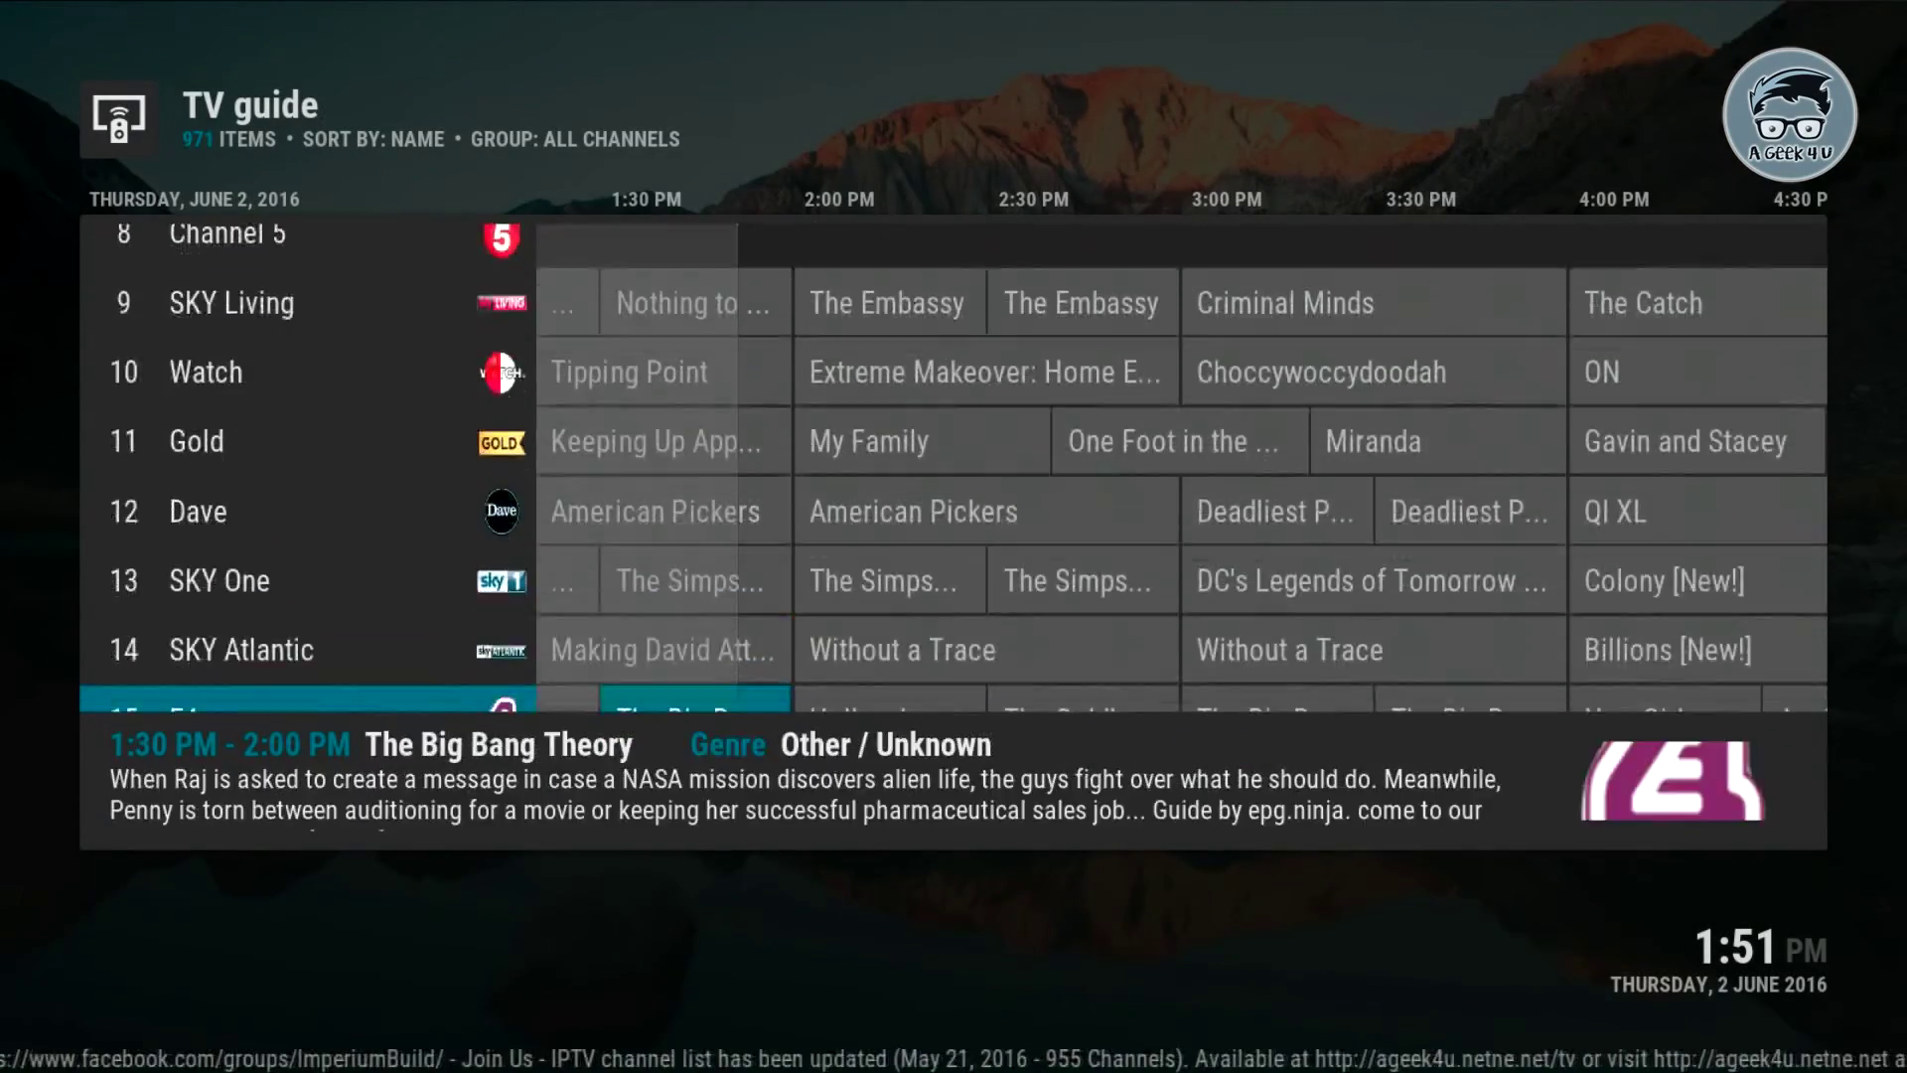
{"action": "key", "text": "Down"}
{"action": "key", "text": "Down"}
{"action": "key", "text": "Down"}
{"action": "key", "text": "Down"}
{"action": "key", "text": "Down"}
{"action": "key", "text": "Down"}
{"action": "key", "text": "Down"}
{"action": "key", "text": "Down"}
{"action": "key", "text": "Down"}
{"action": "key", "text": "Down"}
{"action": "key", "text": "Down"}
{"action": "key", "text": "Down"}
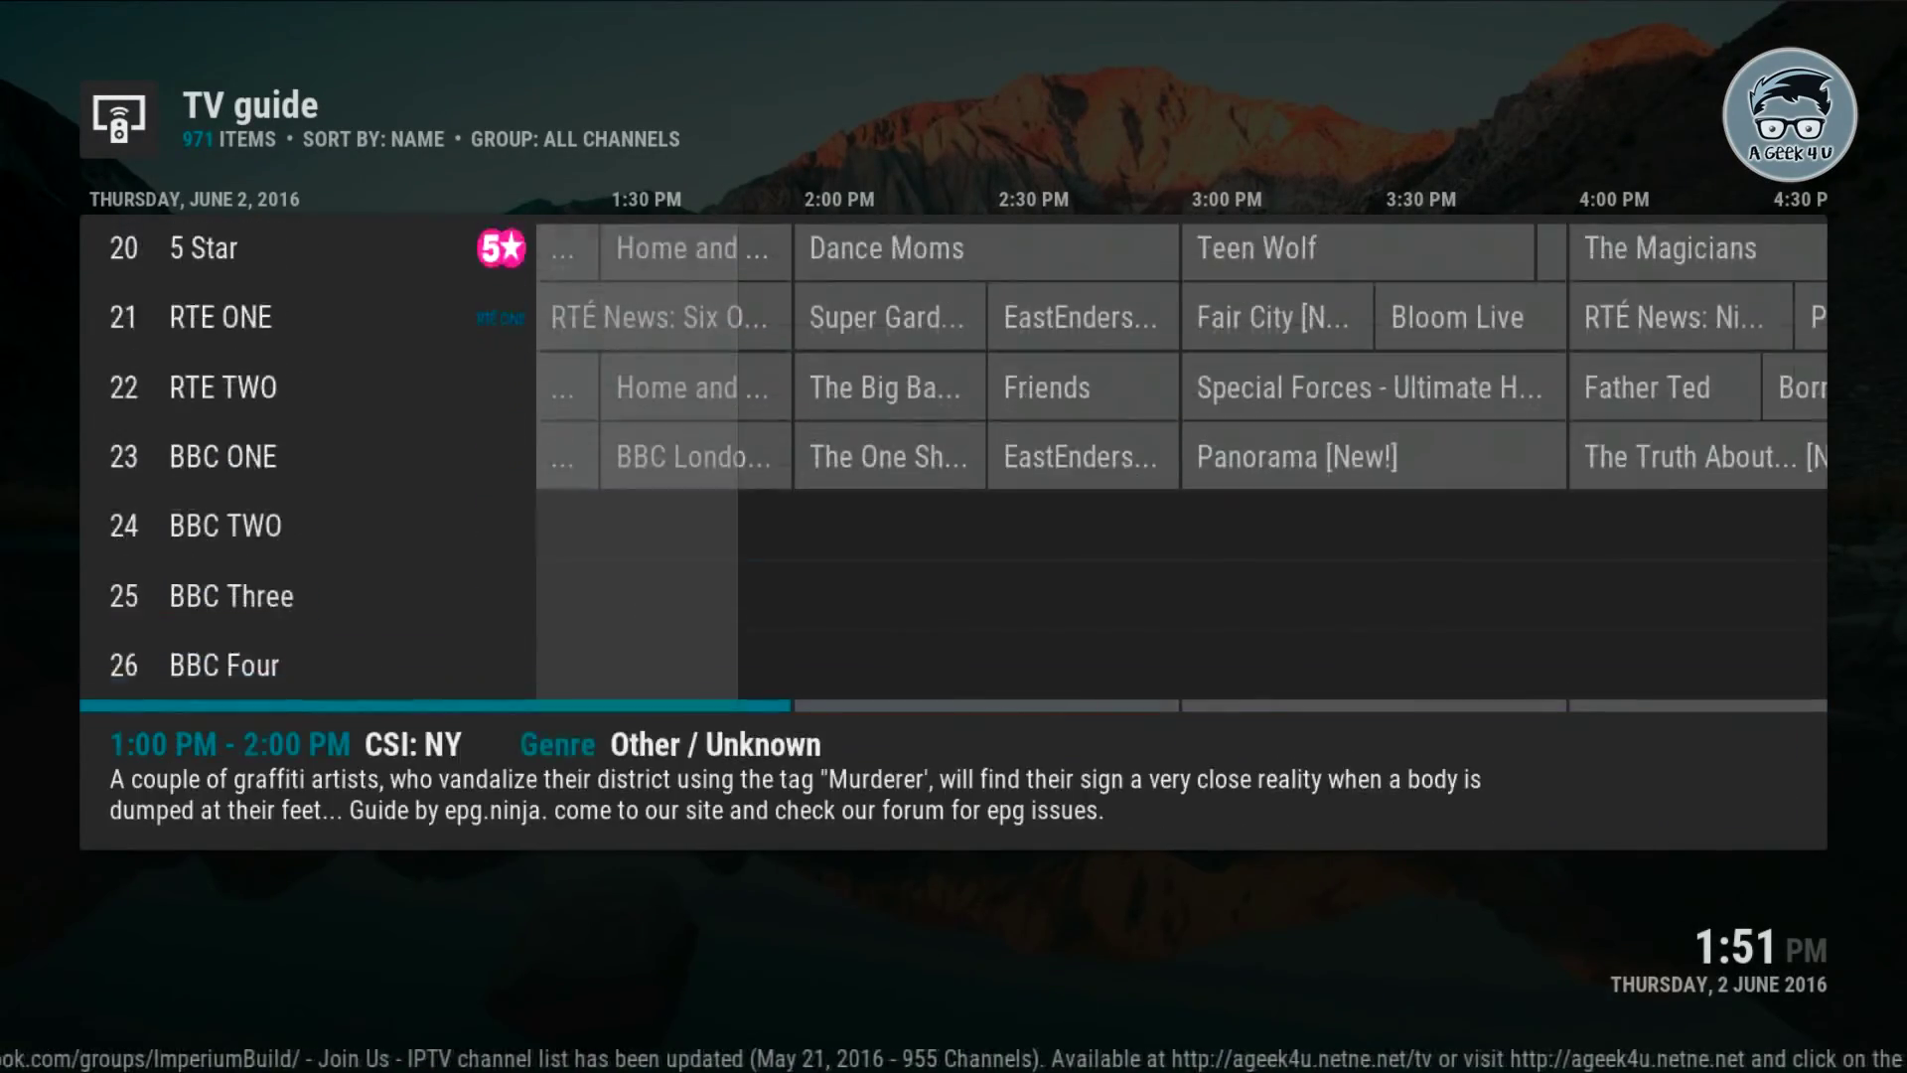
{"action": "key", "text": "Down"}
{"action": "key", "text": "Down"}
{"action": "key", "text": "Up"}
{"action": "key", "text": "Up"}
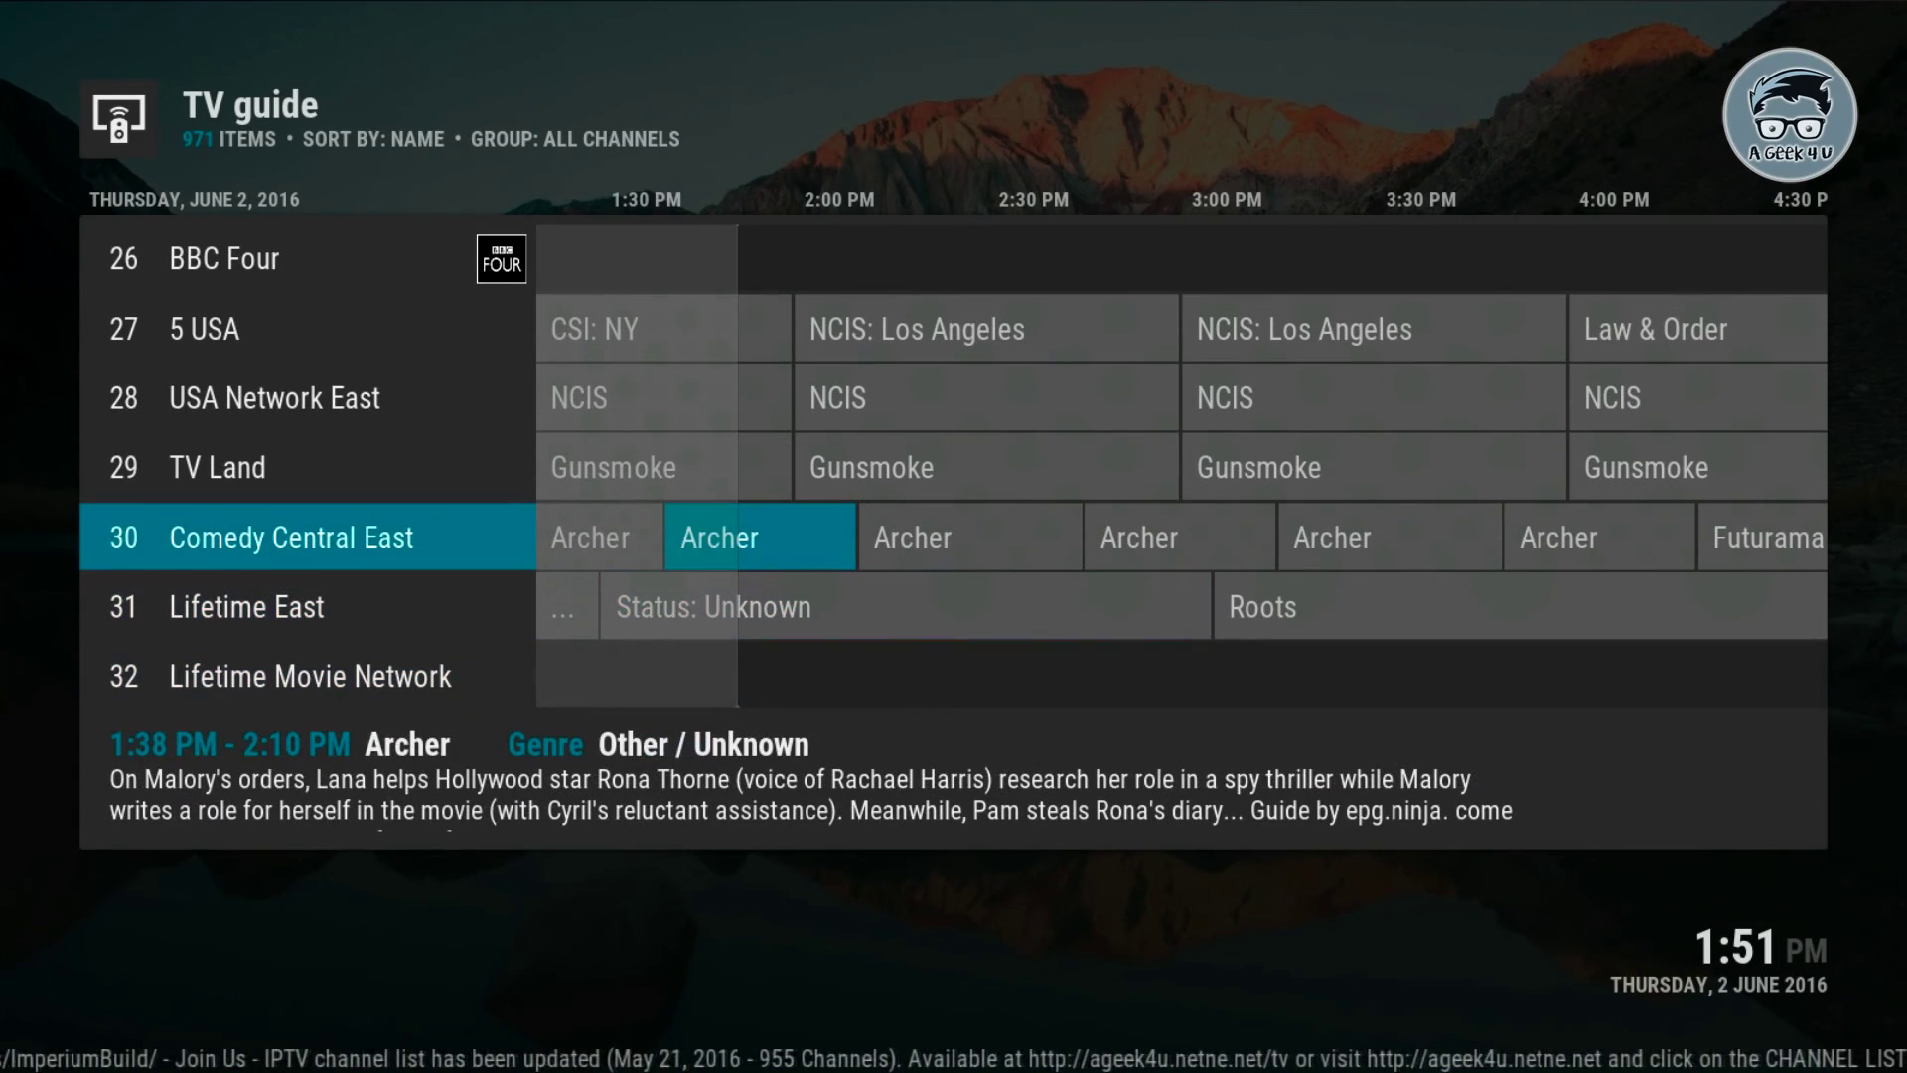
{"action": "key", "text": "Return"}
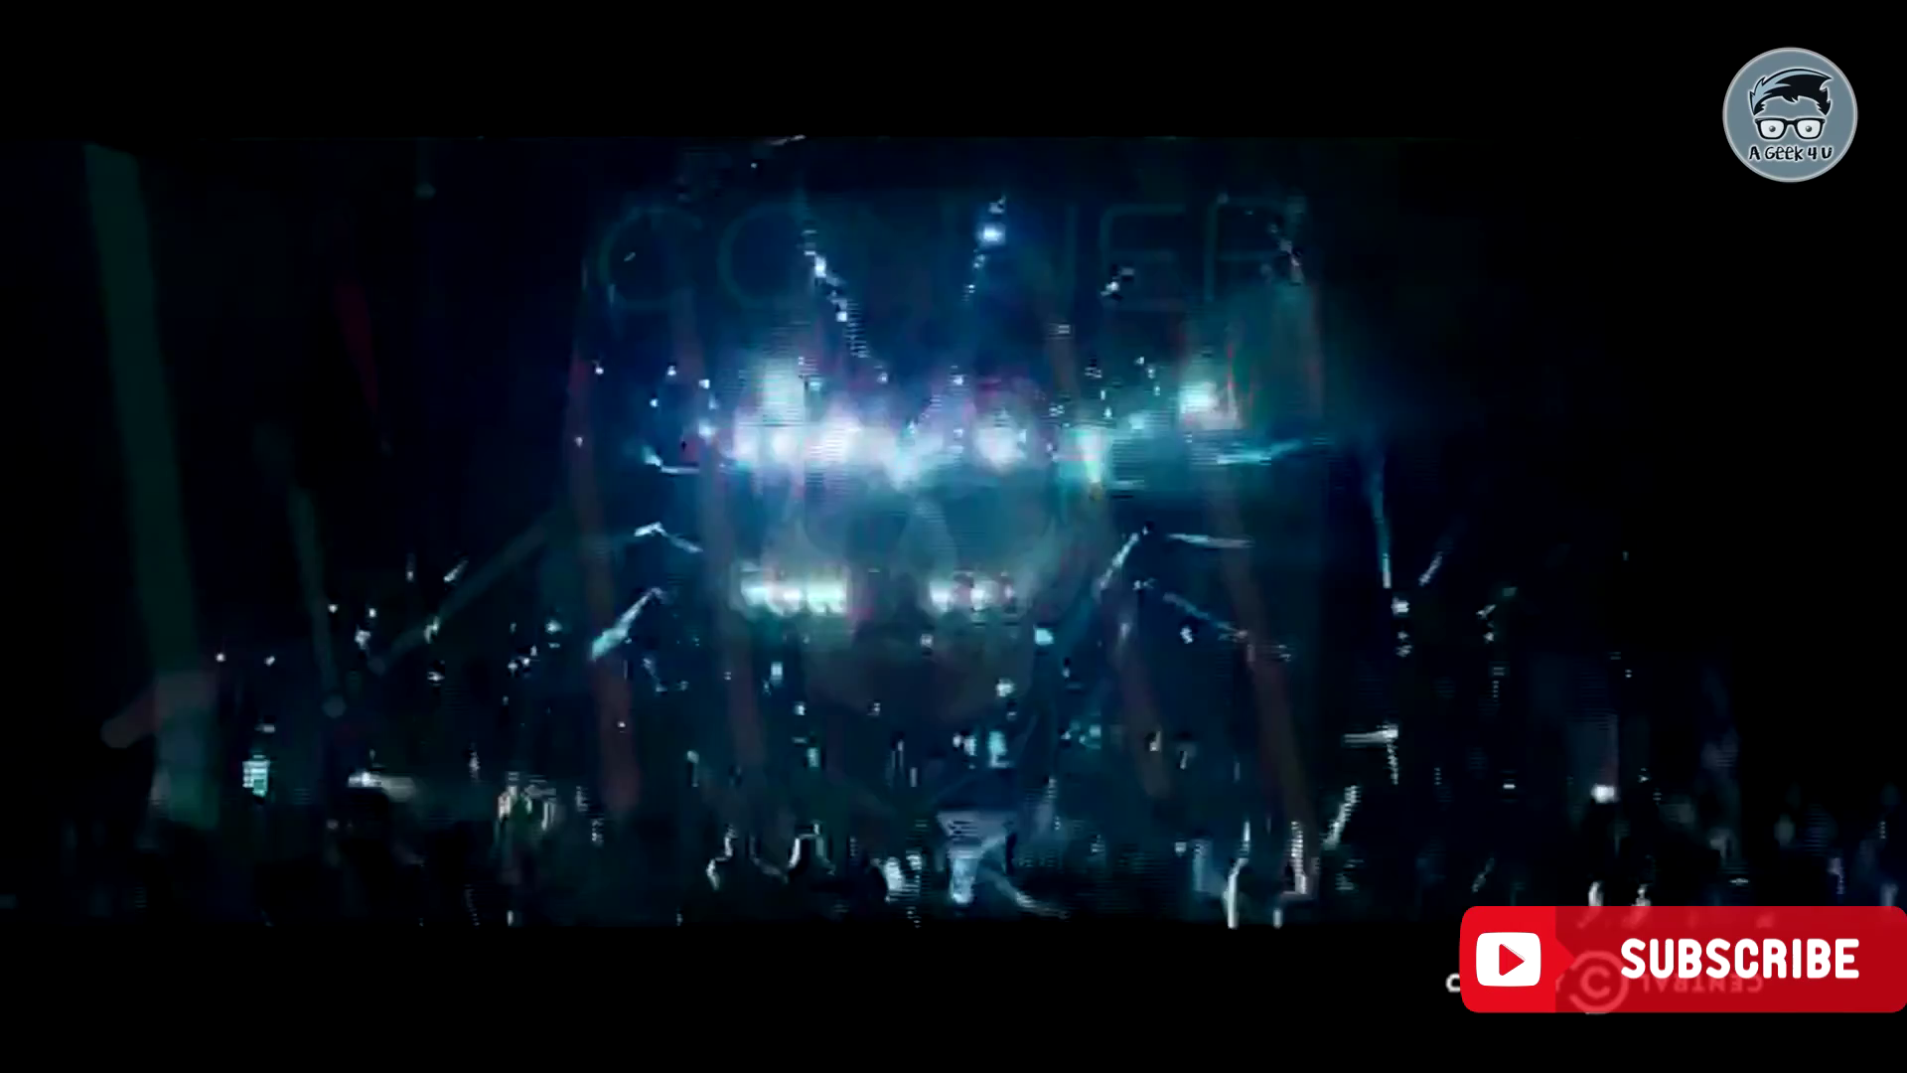
{"action": "key", "text": "Right"}
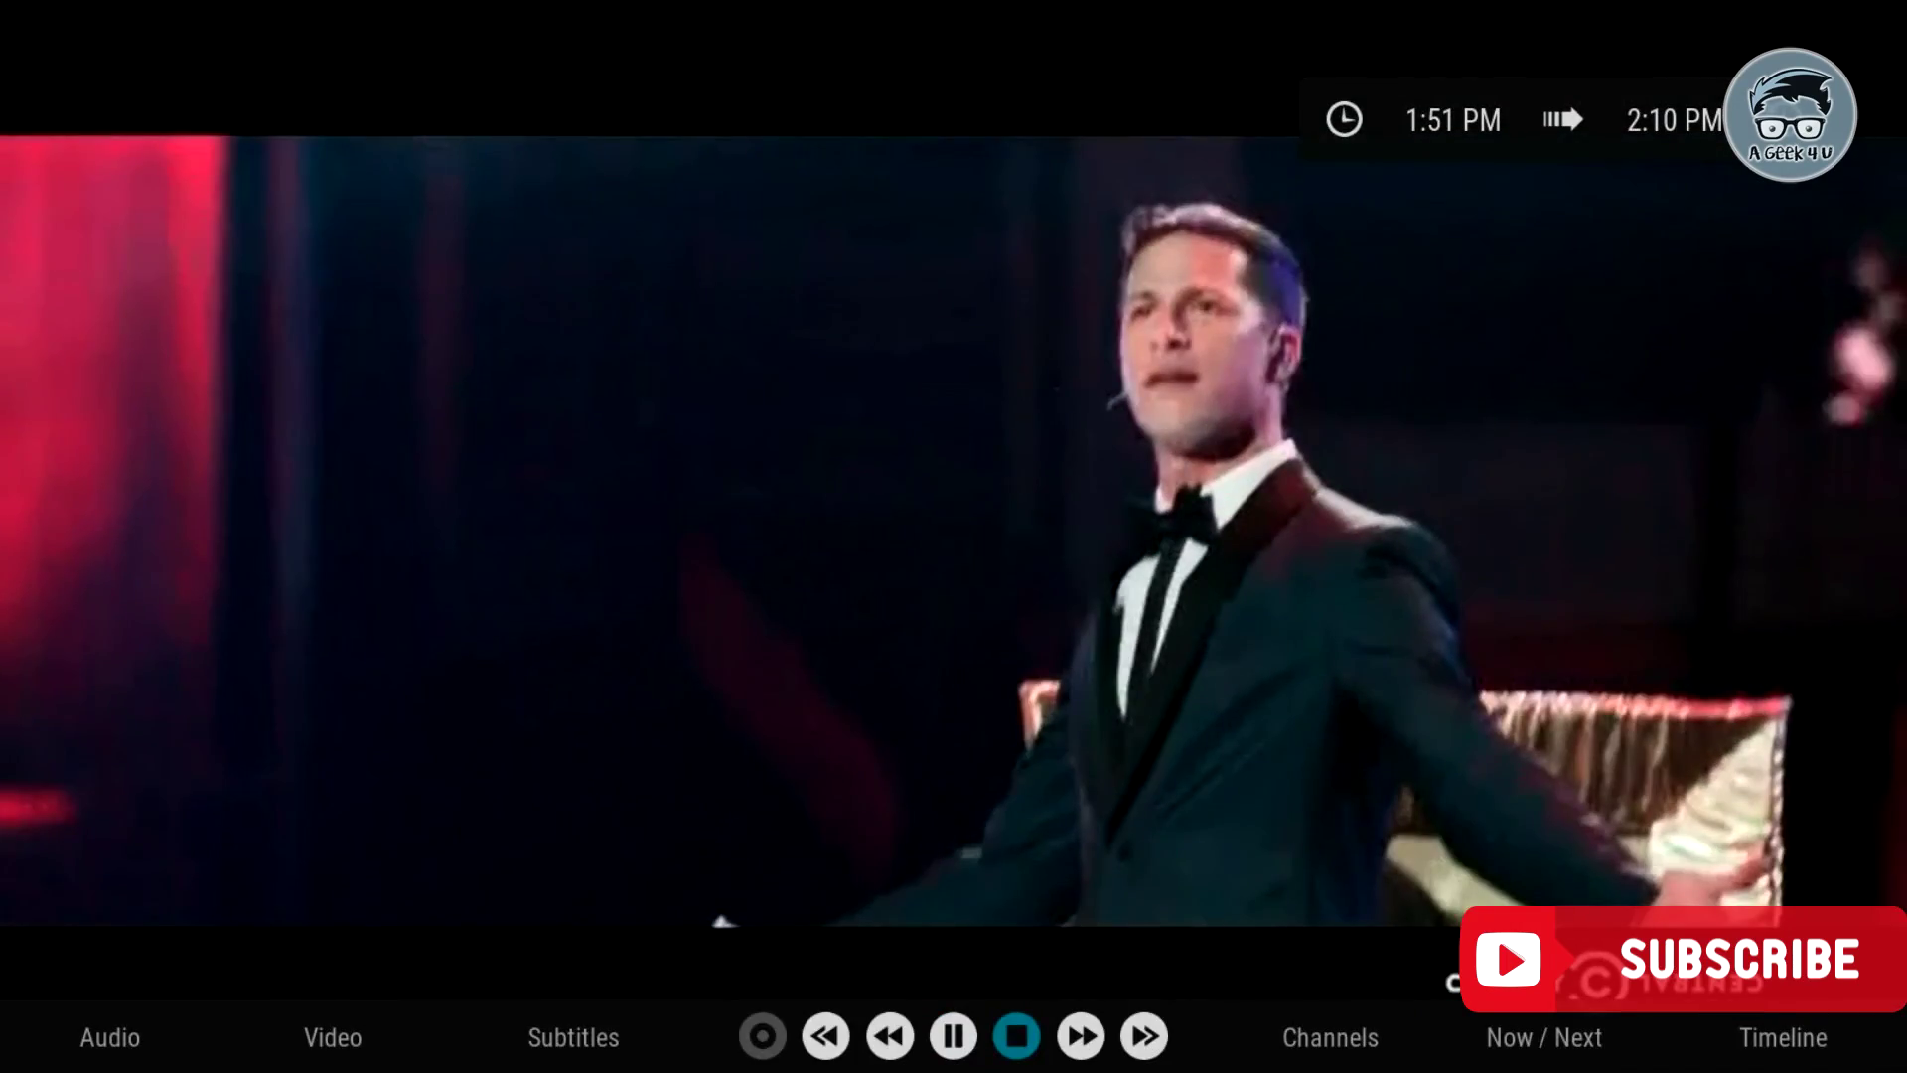